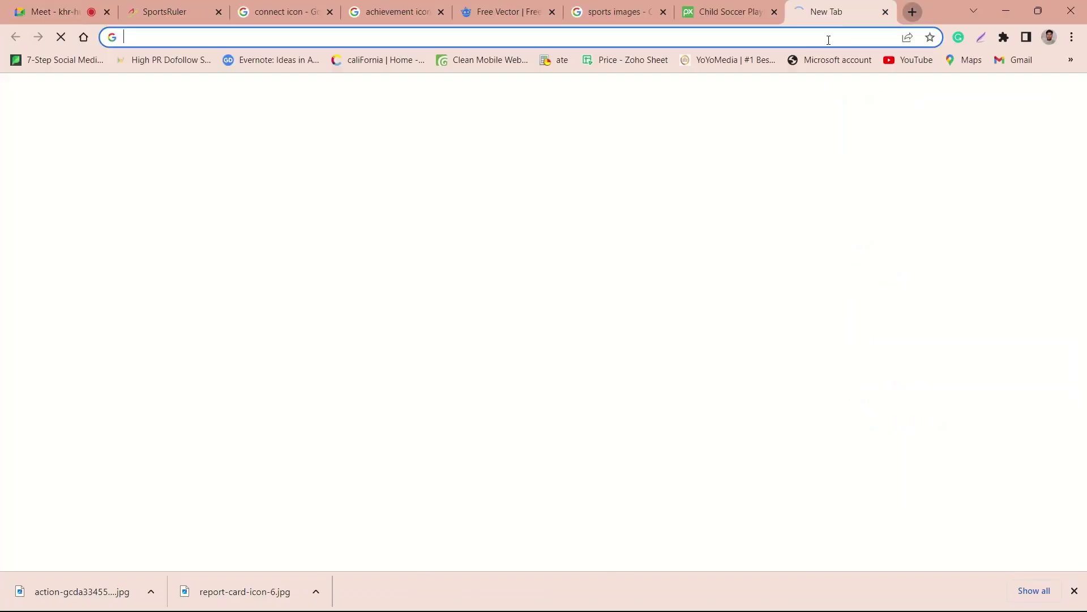
# Search Google for 'visiting card size' and highlight the 3.5" x 2.0" standard dimensions
pyautogui.write('g')
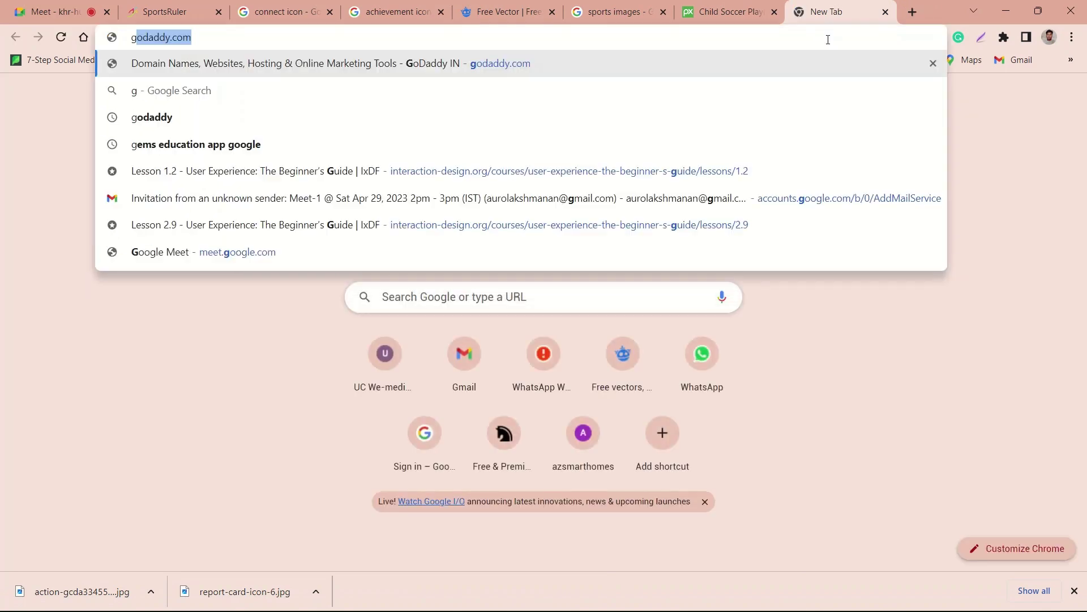
pyautogui.write('oo')
pyautogui.press('Escape')
pyautogui.write('Vi')
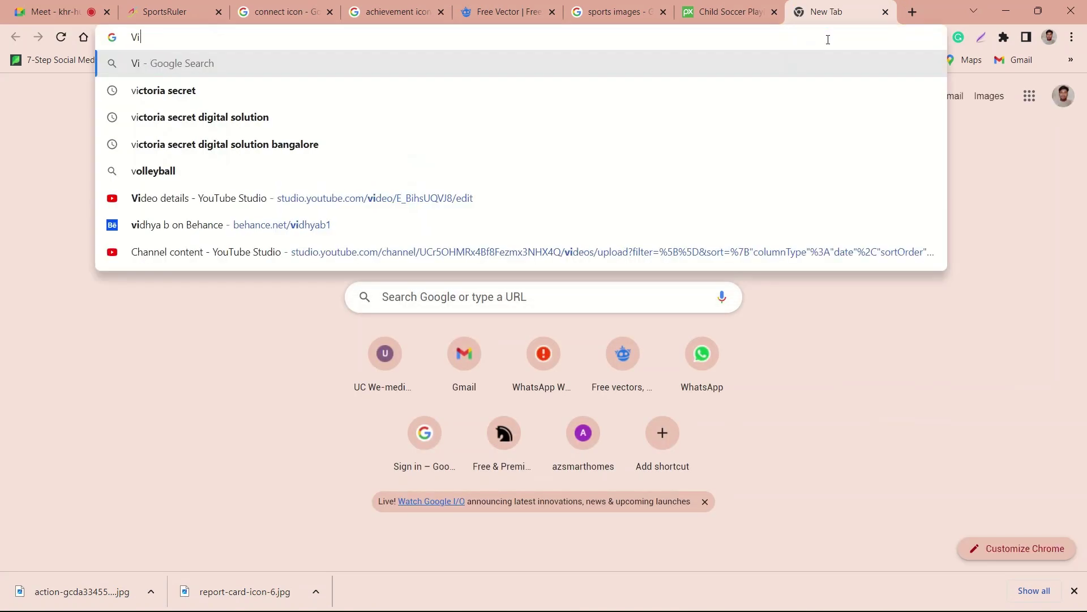
pyautogui.write('siting ca')
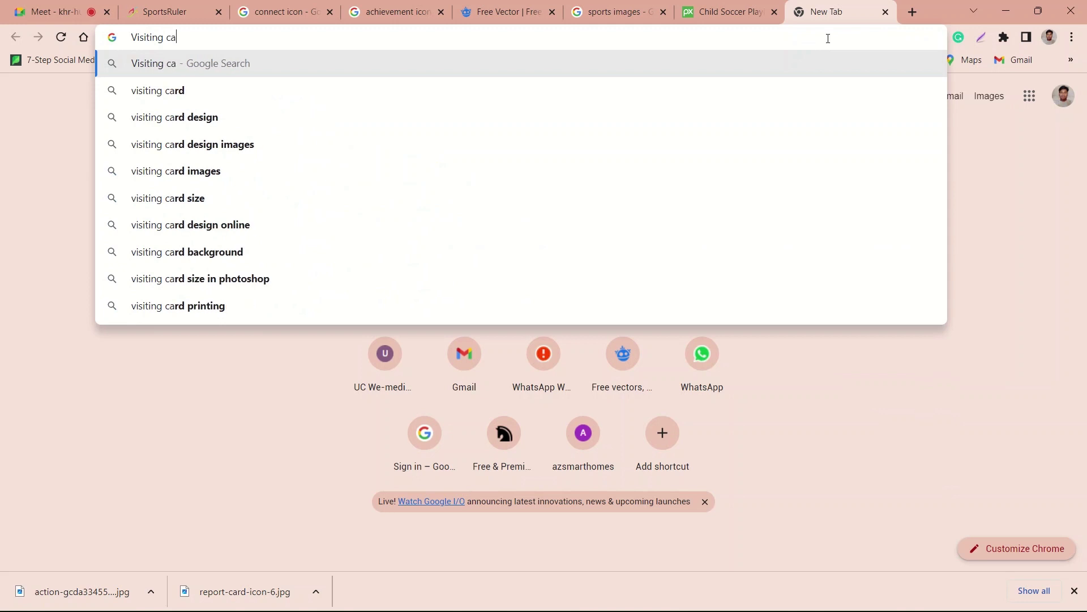
pyautogui.write('rd')
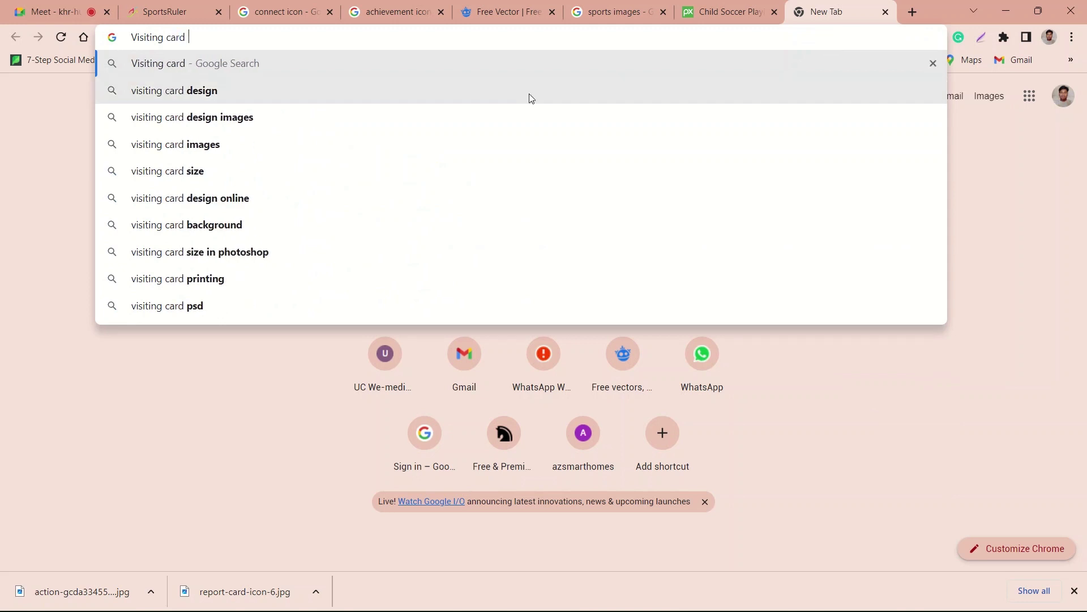
pyautogui.click(362, 176)
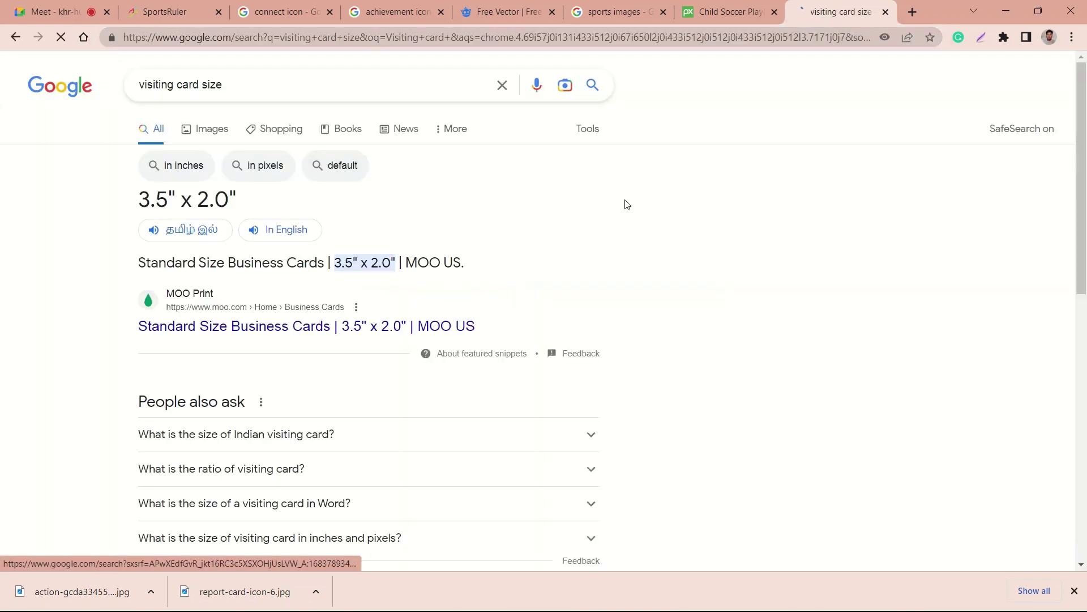
pyautogui.moveTo(170, 217); pyautogui.dragTo(128, 222)
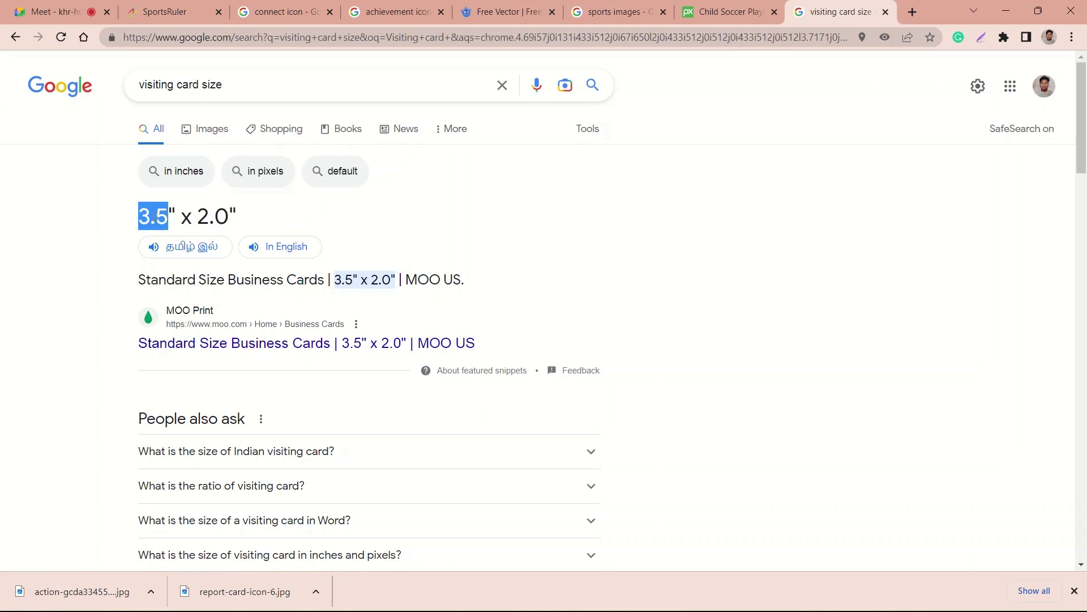
pyautogui.click(684, 596)
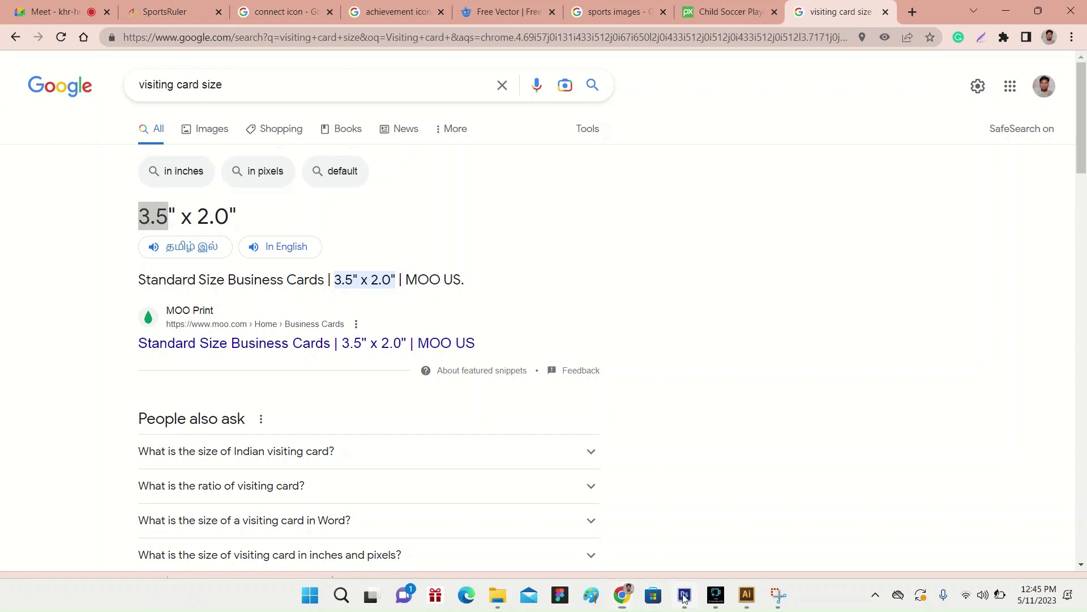
# Create a new 3.5 x 2 inch document at 150 pixels/inch in CMYK Color
pyautogui.click(32, 8)
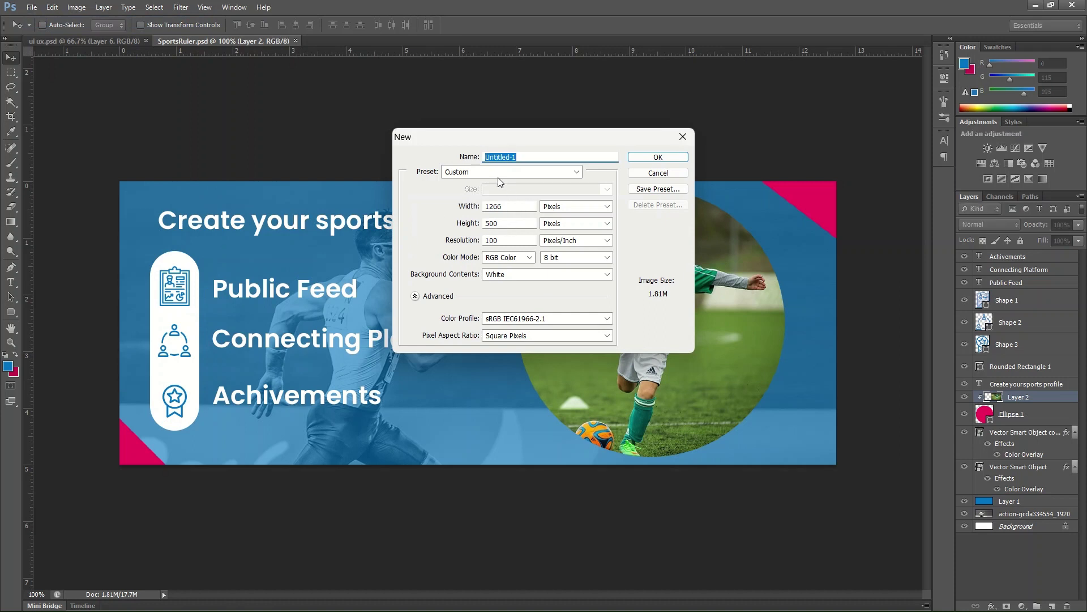
pyautogui.click(559, 209)
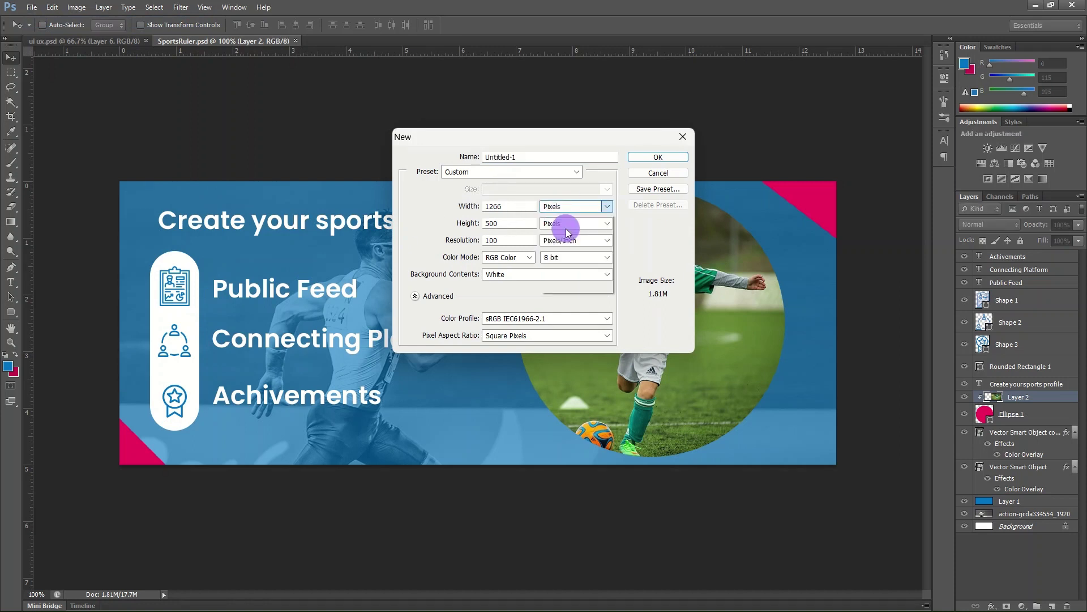
pyautogui.click(447, 206)
pyautogui.write('3.5')
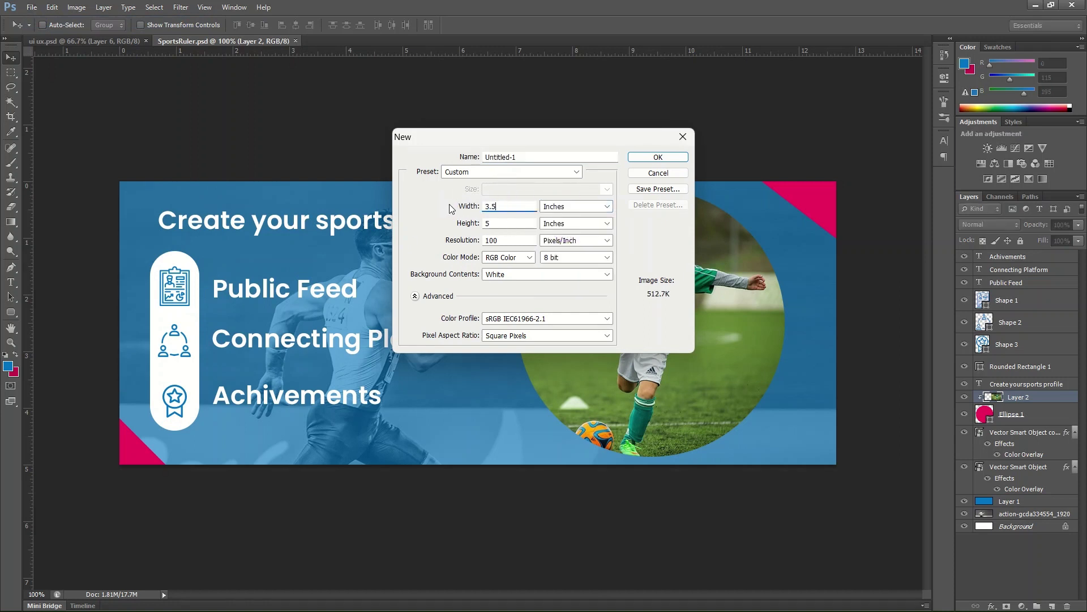
pyautogui.moveTo(517, 223); pyautogui.dragTo(447, 238)
pyautogui.write('2')
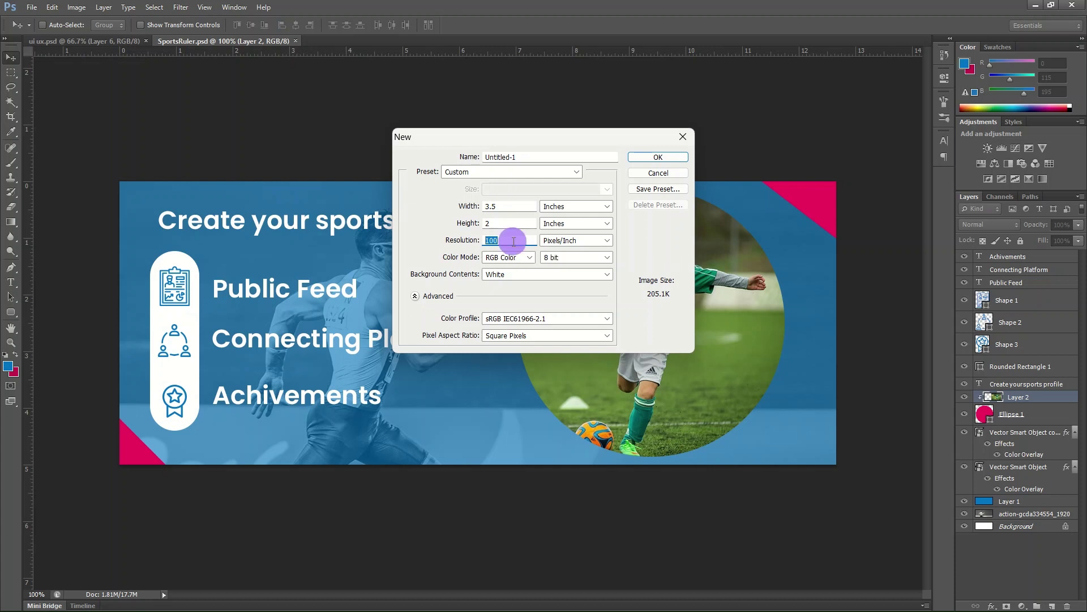
pyautogui.moveTo(513, 242); pyautogui.dragTo(485, 245)
pyautogui.write('150')
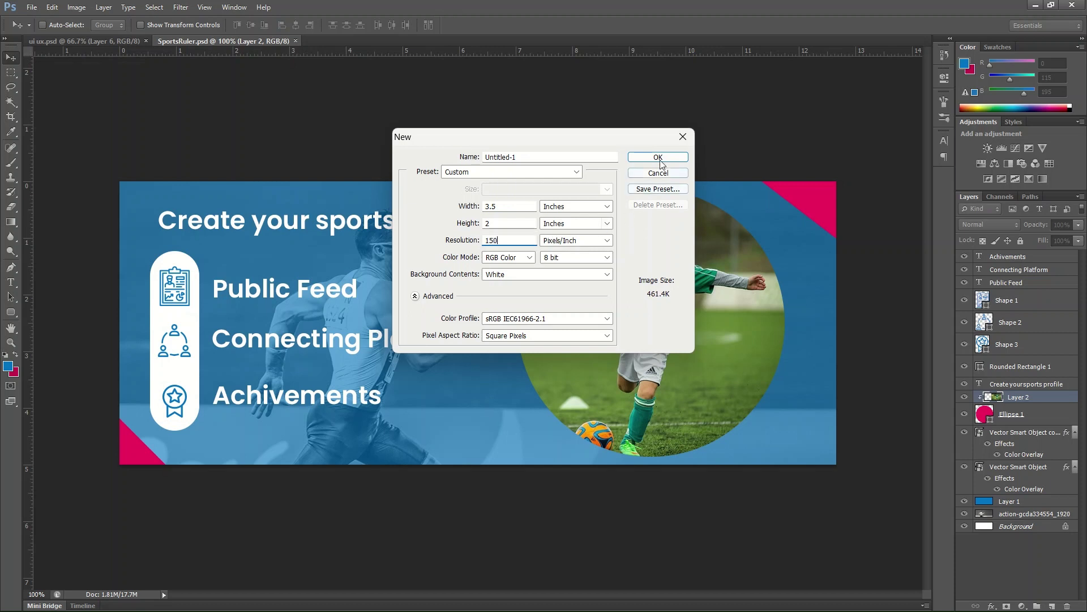
pyautogui.click(528, 259)
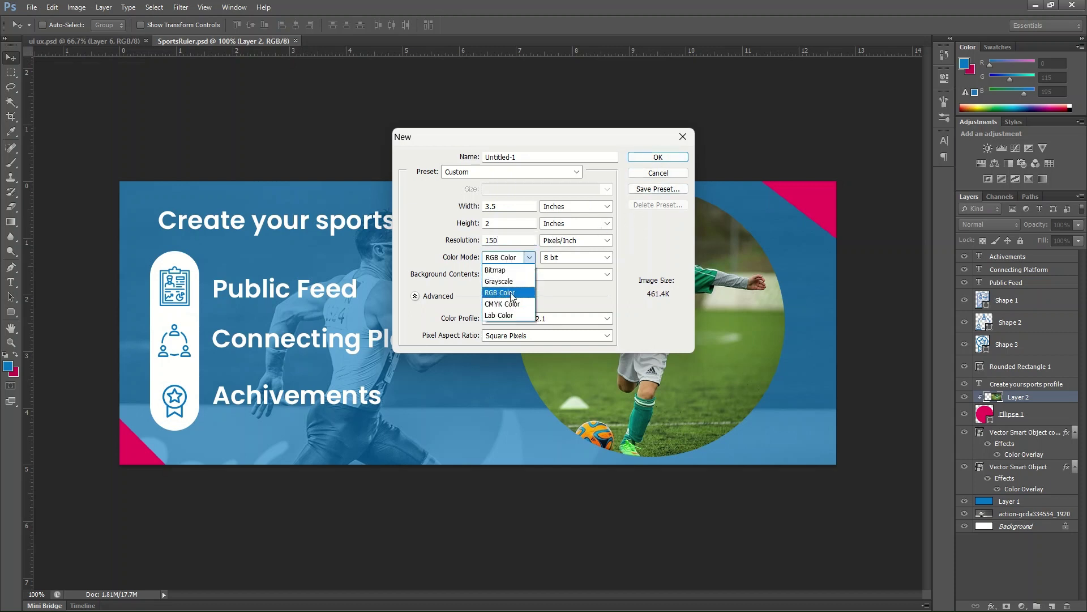
pyautogui.click(509, 304)
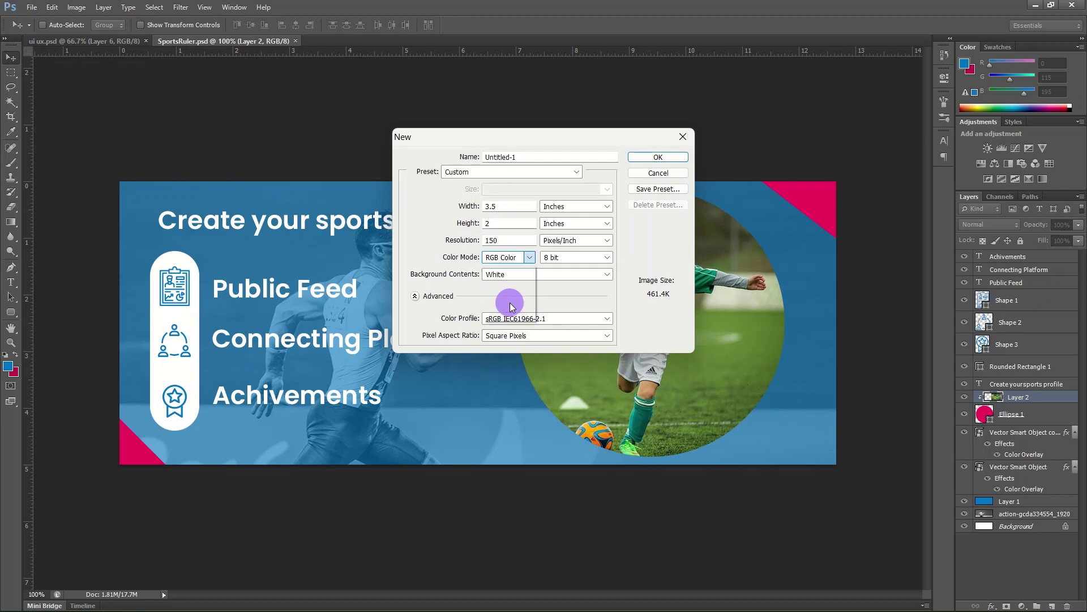
pyautogui.click(659, 158)
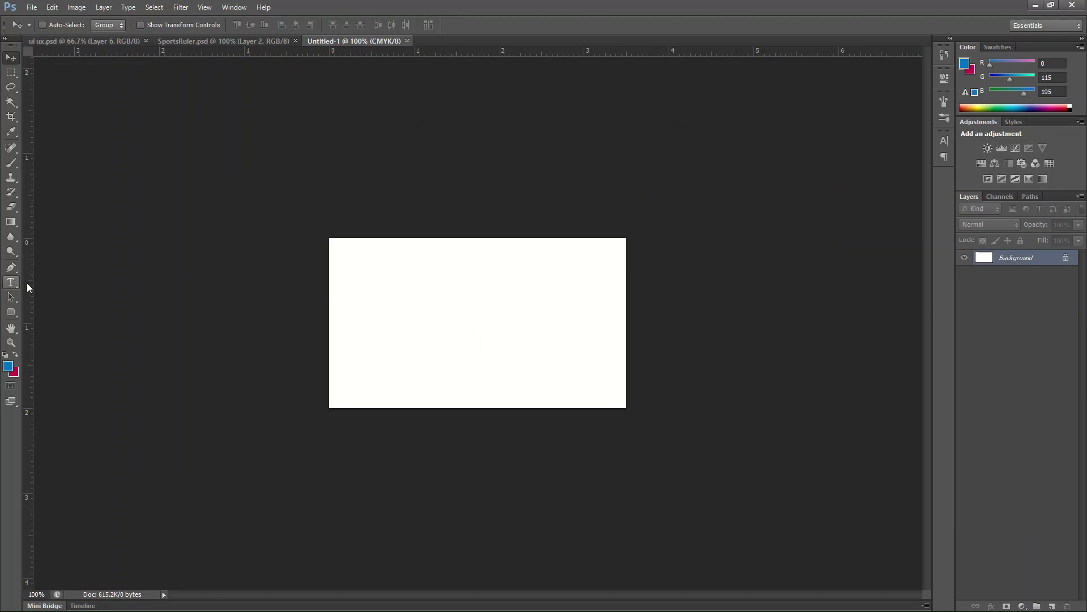
# Type the cardholder's name on the card and size it to 13 pt
pyautogui.click(11, 282)
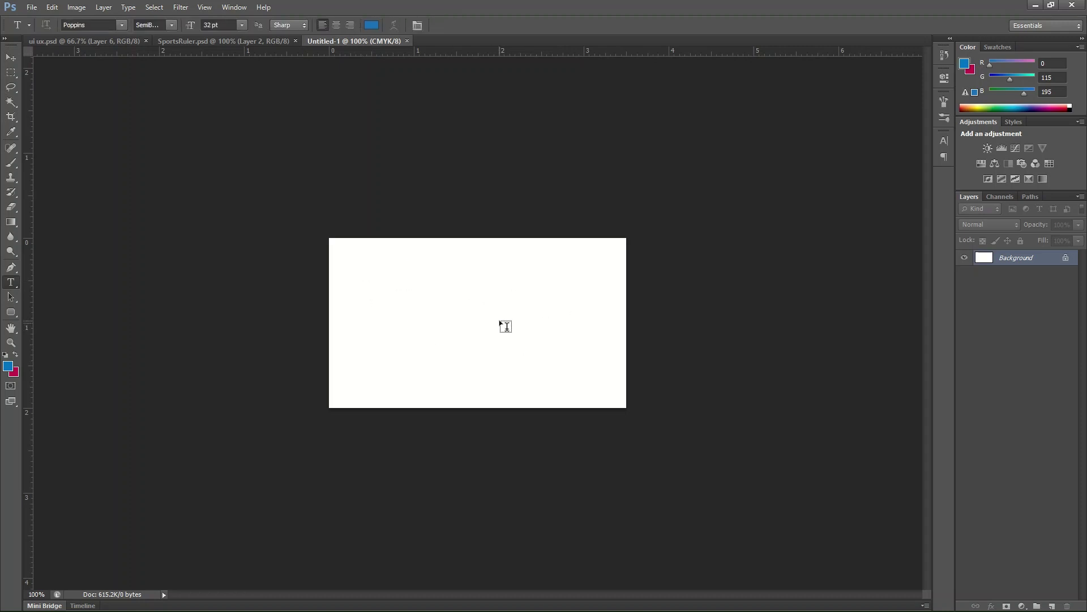
pyautogui.click(486, 277)
pyautogui.write('La')
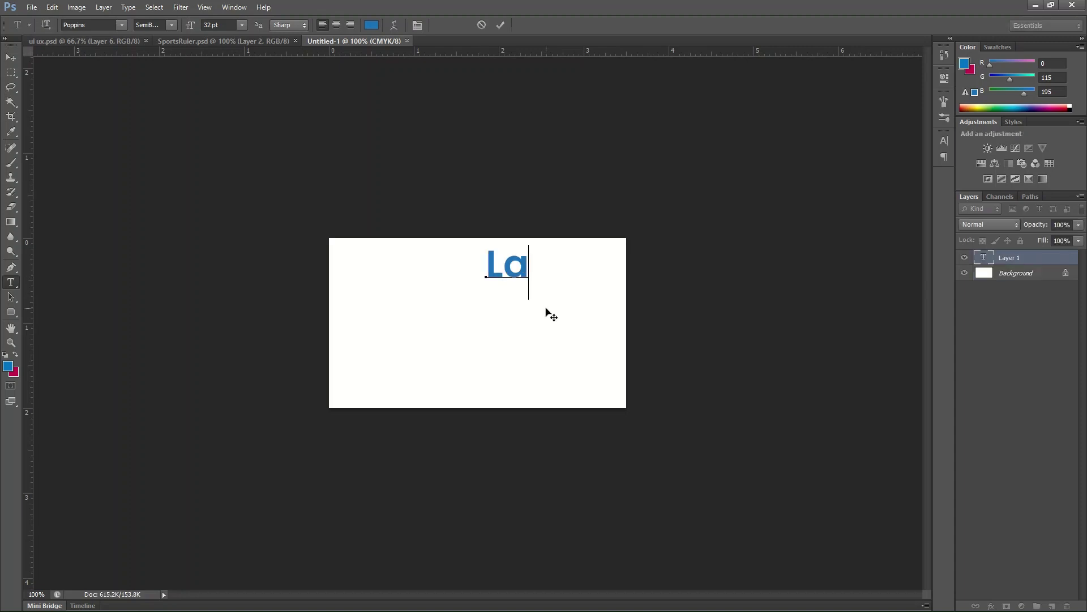
pyautogui.write('ksharan')
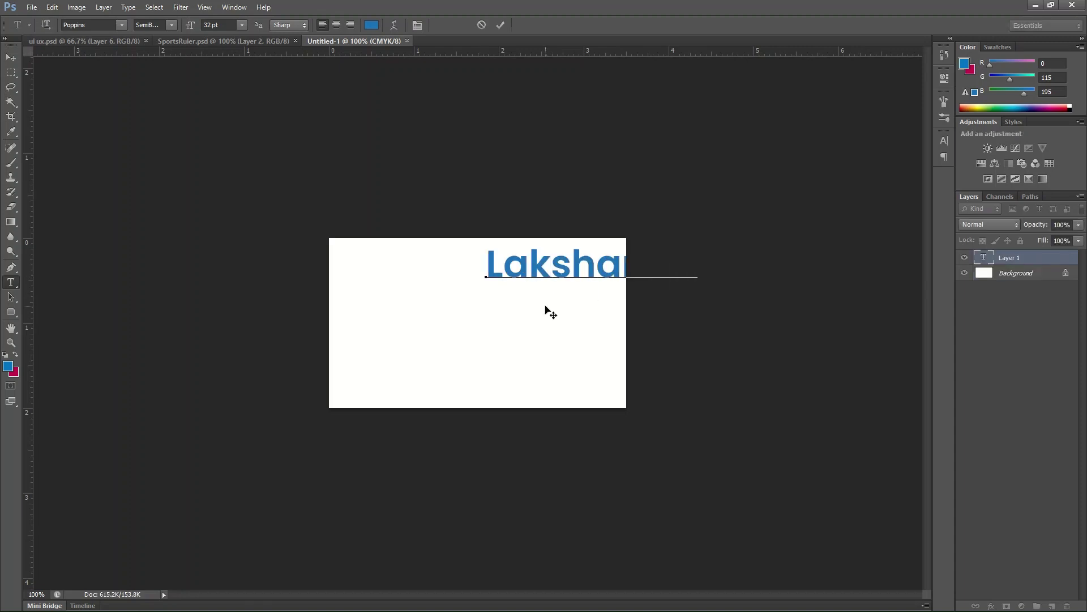
pyautogui.hotkey('ctrl', 'a')
pyautogui.moveTo(186, 28); pyautogui.dragTo(173, 29)
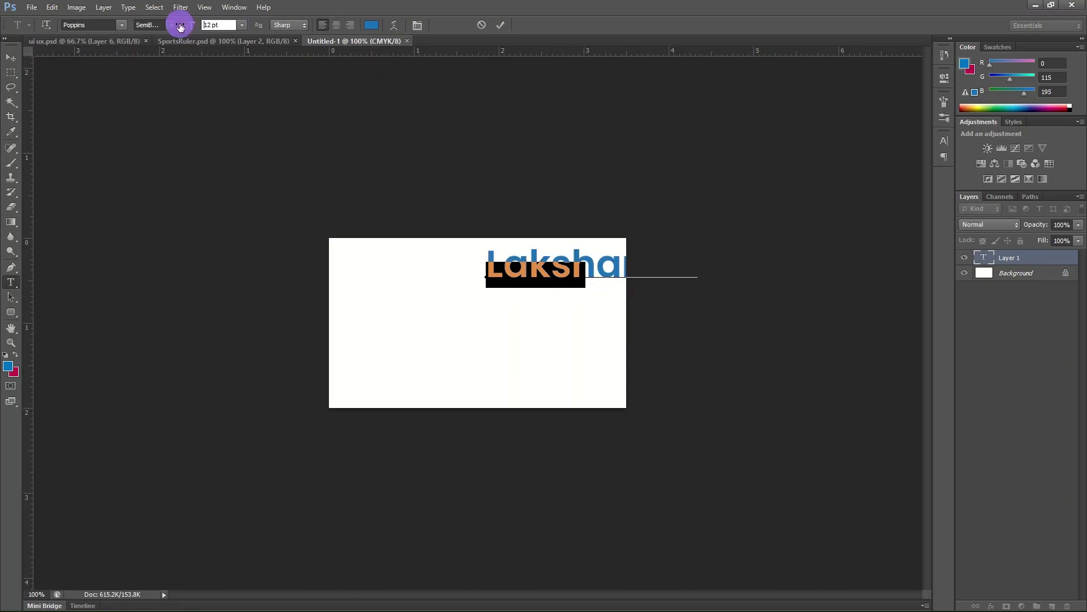
# Correct the name's spelling, add the initial 'M', and nudge it up and right
pyautogui.click(571, 273)
pyautogui.write('anan')
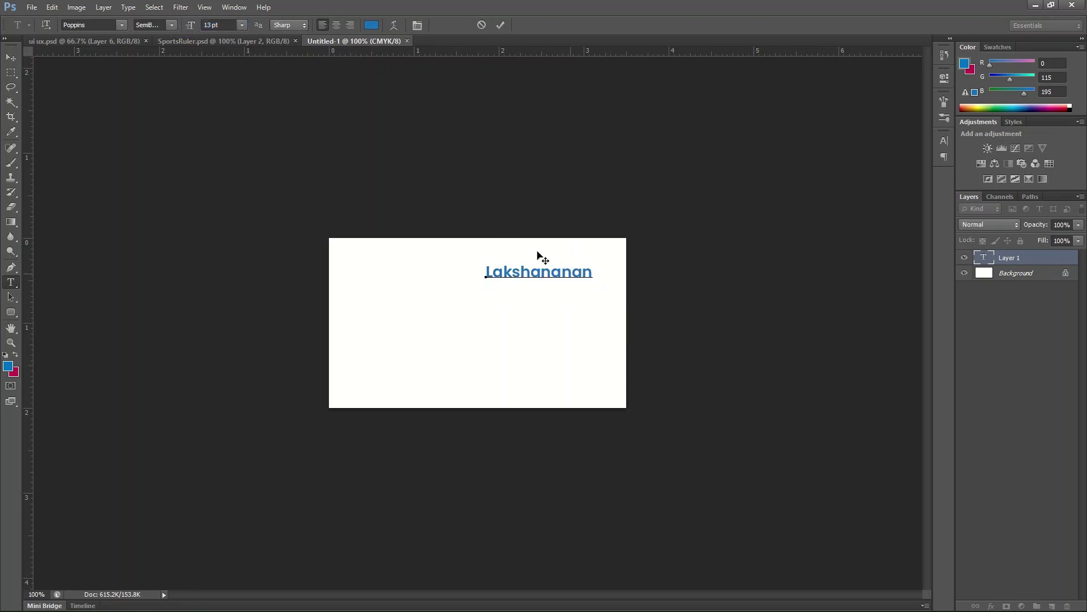
pyautogui.click(486, 272)
pyautogui.write('M')
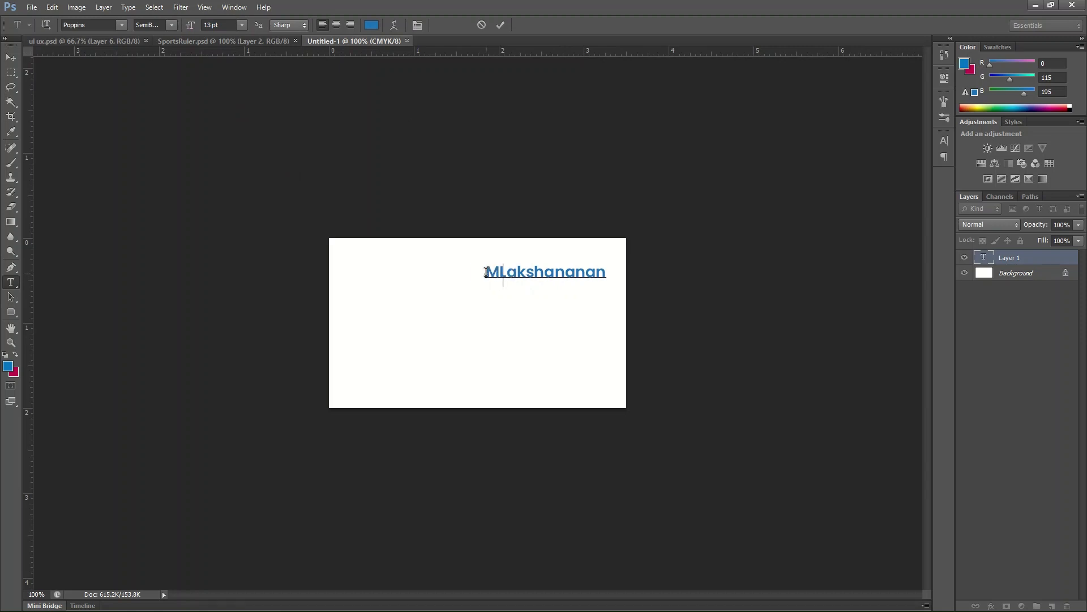
pyautogui.click(11, 57)
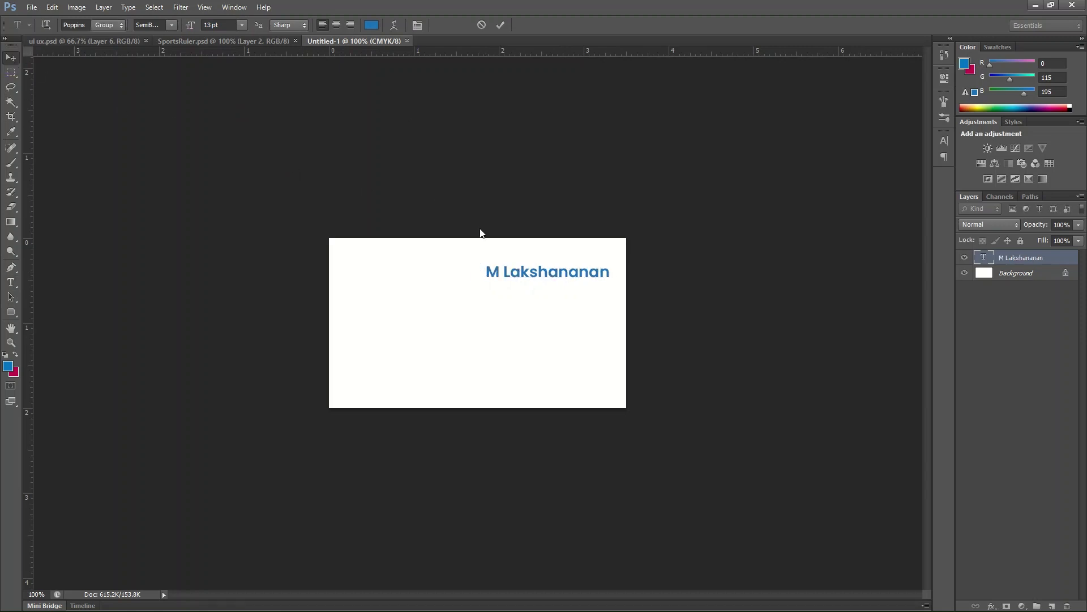
pyautogui.moveTo(544, 272); pyautogui.dragTo(546, 259)
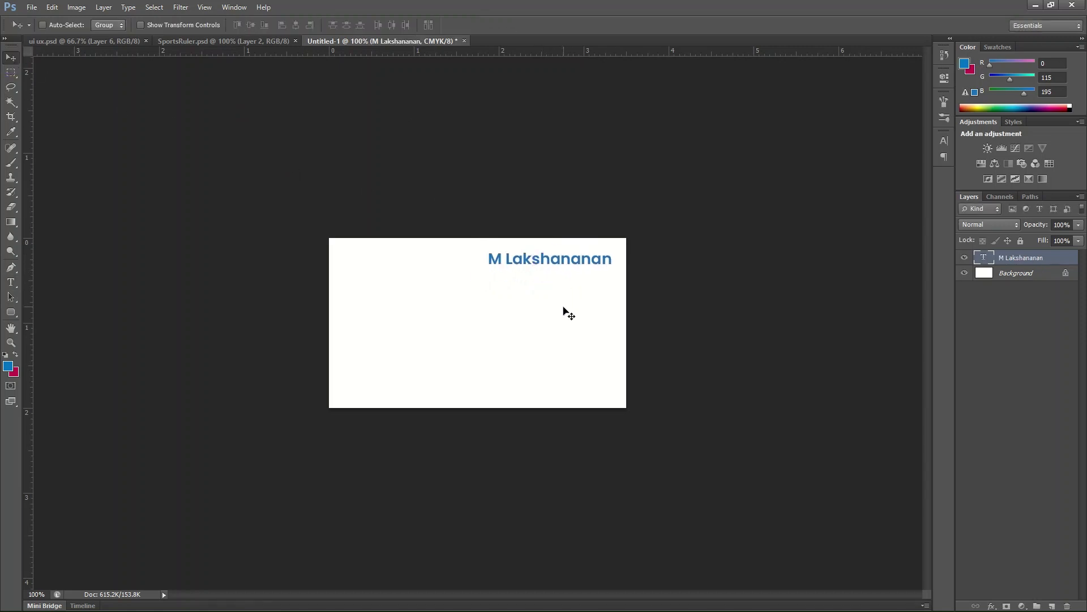
pyautogui.click(10, 282)
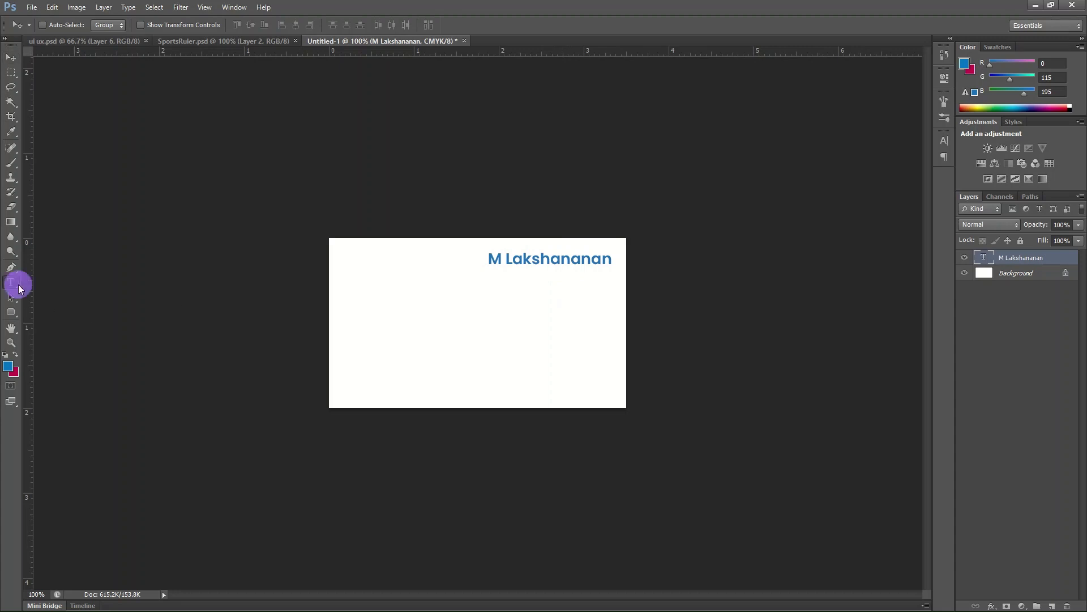
# Type the cardholder's phone number as a second text line and fix its digits
pyautogui.click(464, 322)
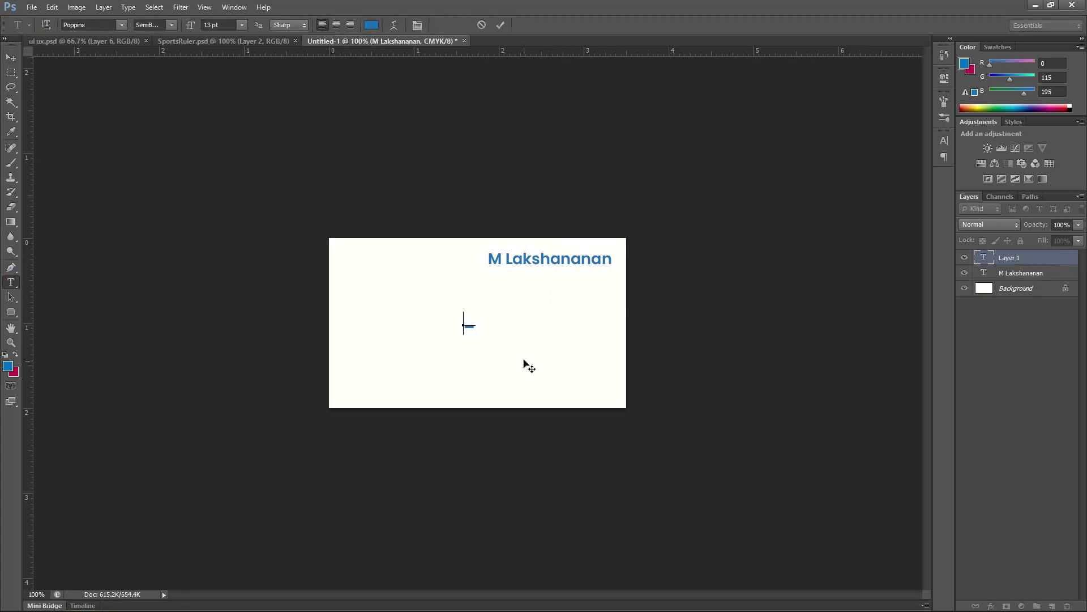
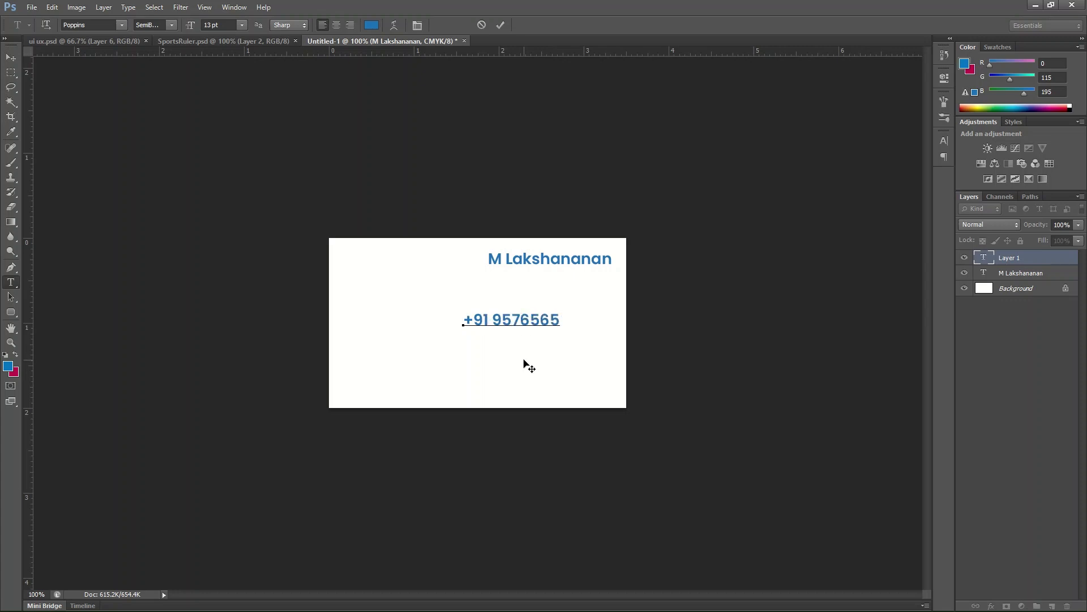
pyautogui.click(546, 321)
pyautogui.press('BackSpace')
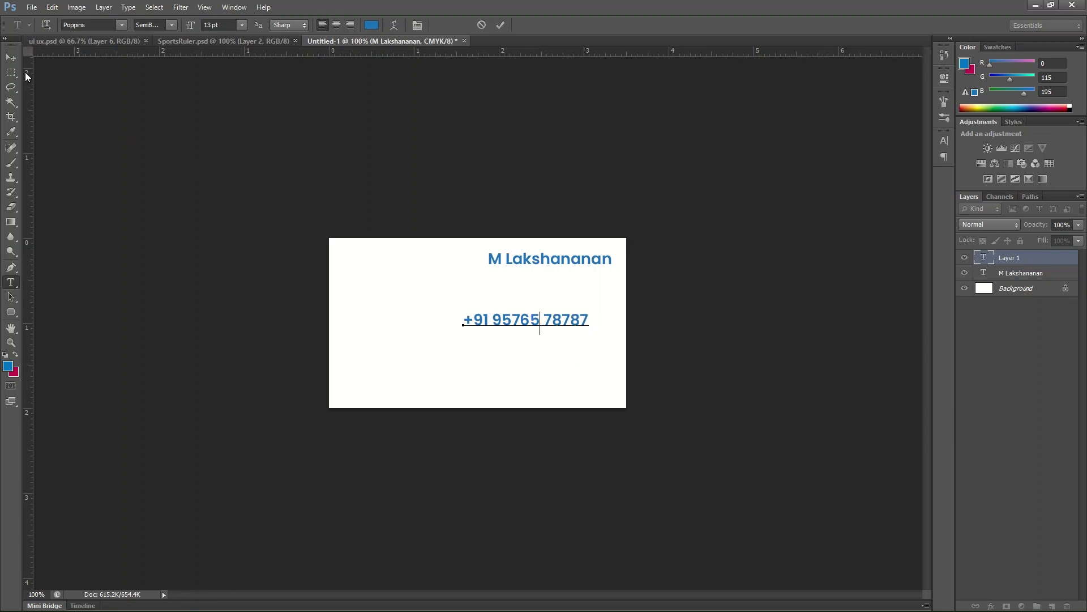
pyautogui.click(10, 57)
# Move the phone number just below the name and Alt-drag a copy lower down
pyautogui.moveTo(569, 326); pyautogui.dragTo(591, 287)
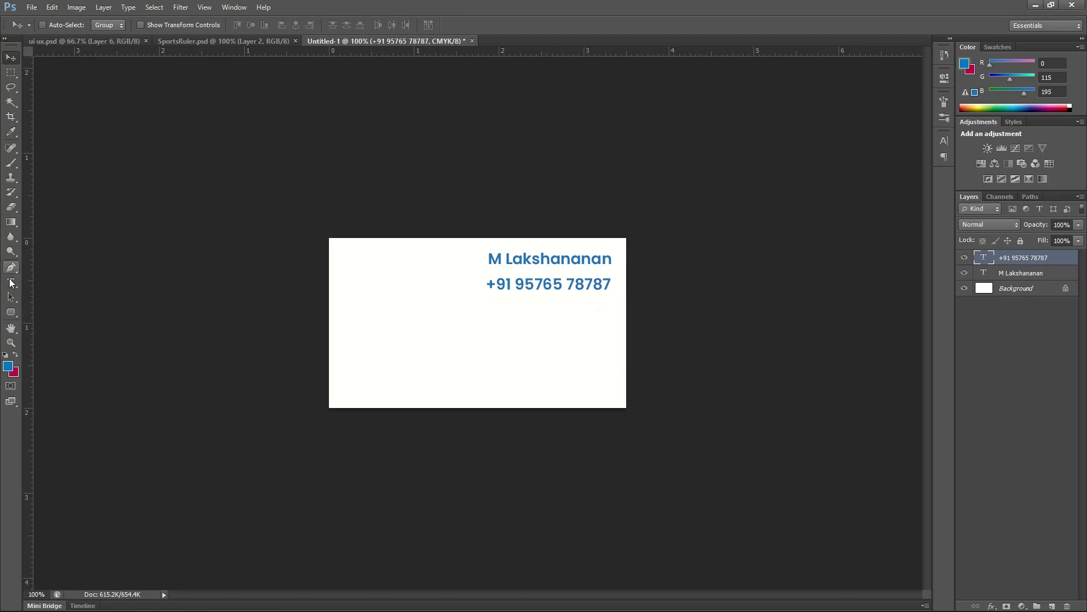
pyautogui.rightClick(557, 295)
pyautogui.click(565, 297)
pyautogui.moveTo(541, 289); pyautogui.dragTo(540, 340)
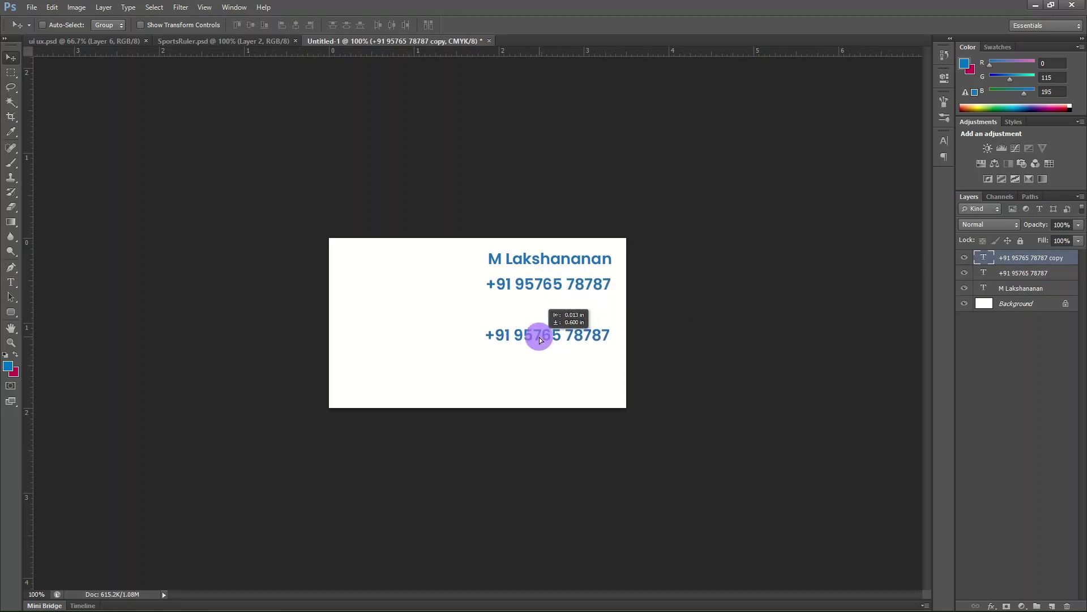
# Replace the copied phone number with the cardholder's postal address in 7 pt text
pyautogui.click(19, 278)
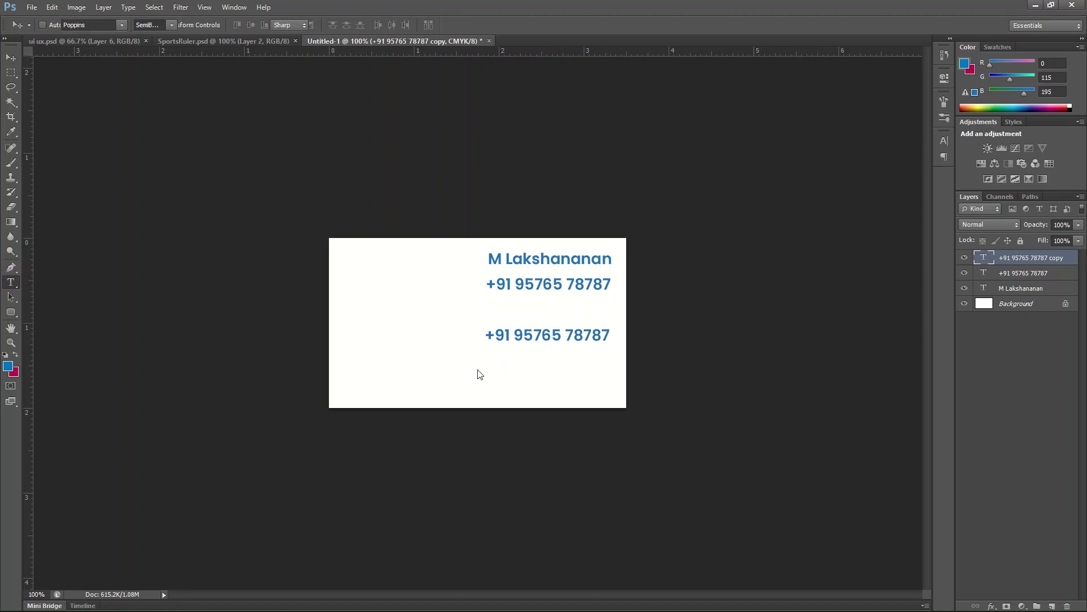
pyautogui.click(510, 335)
pyautogui.hotkey('ctrl', 'a')
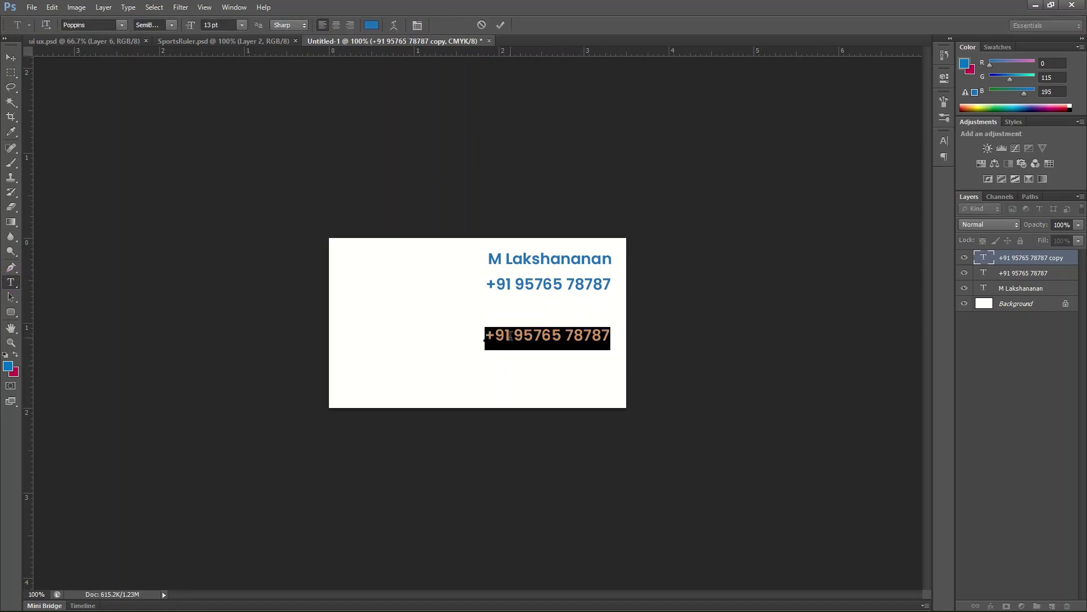
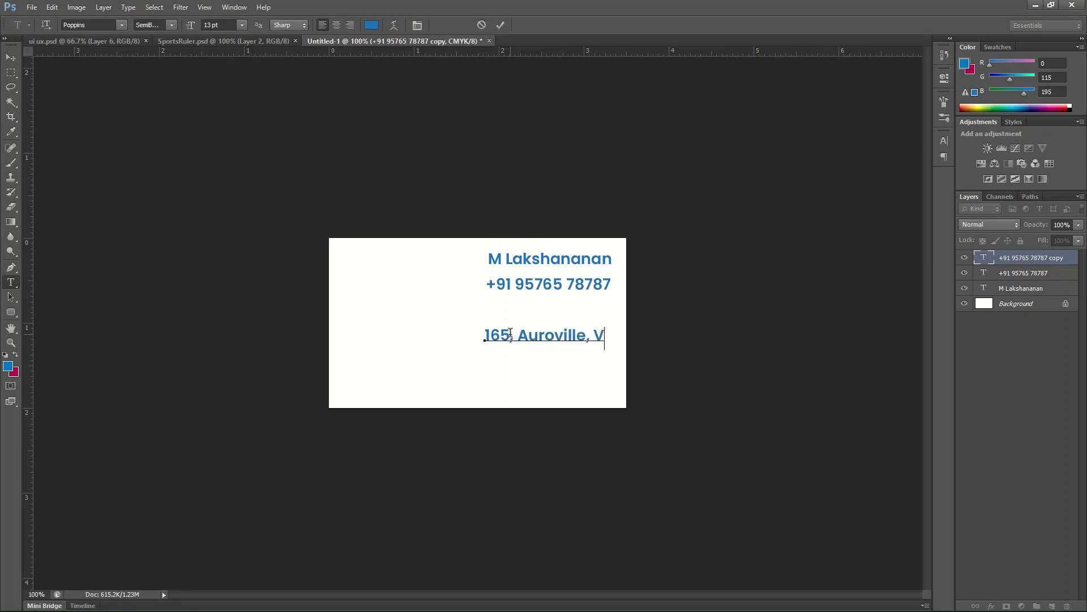
pyautogui.hotkey('ctrl', 'a')
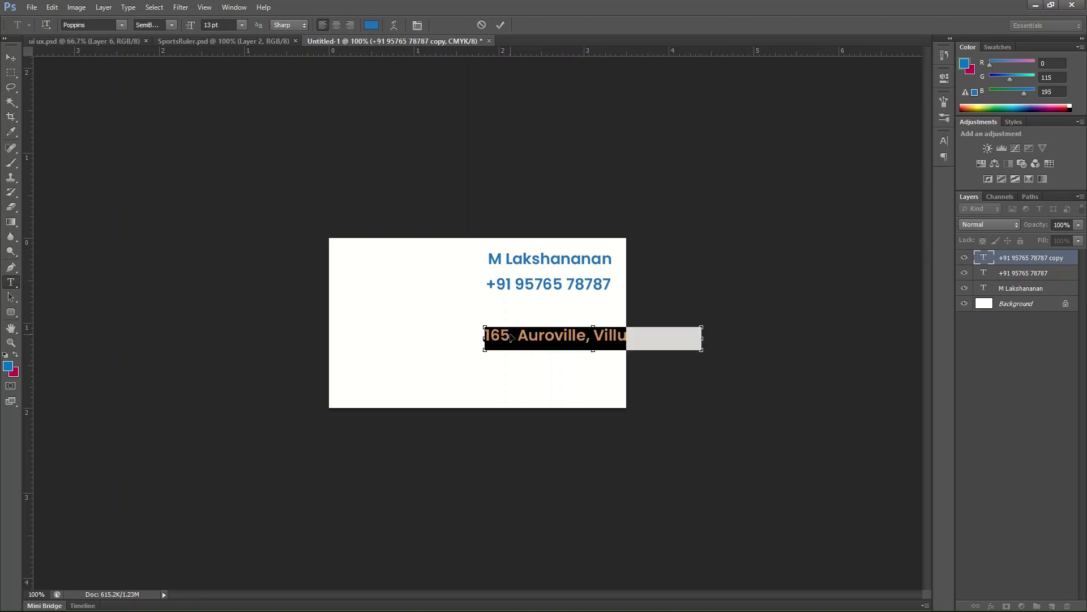
pyautogui.moveTo(191, 26); pyautogui.dragTo(187, 23)
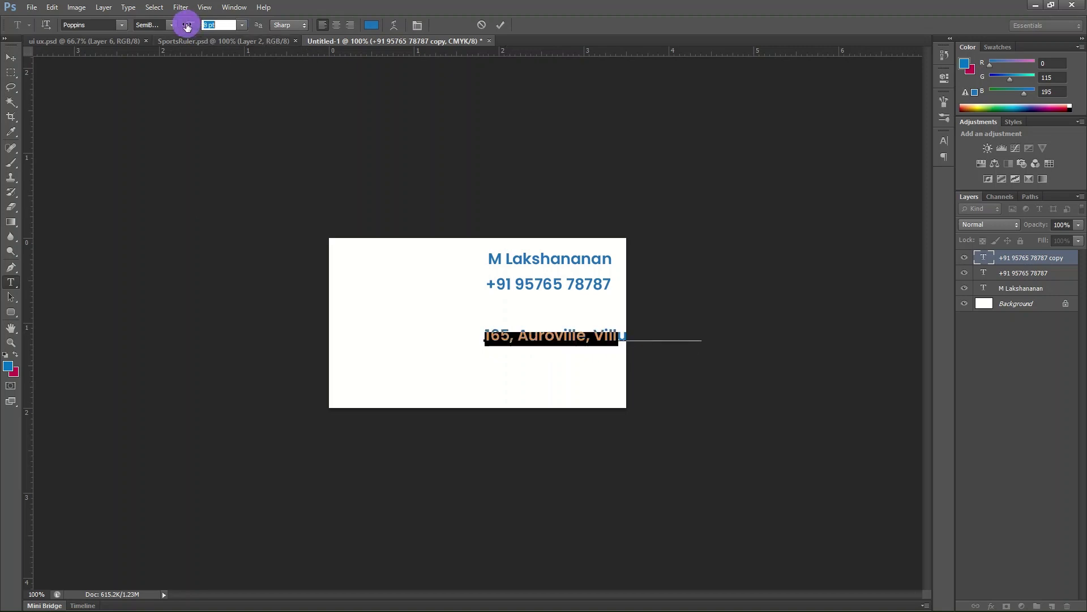
pyautogui.press('Left')
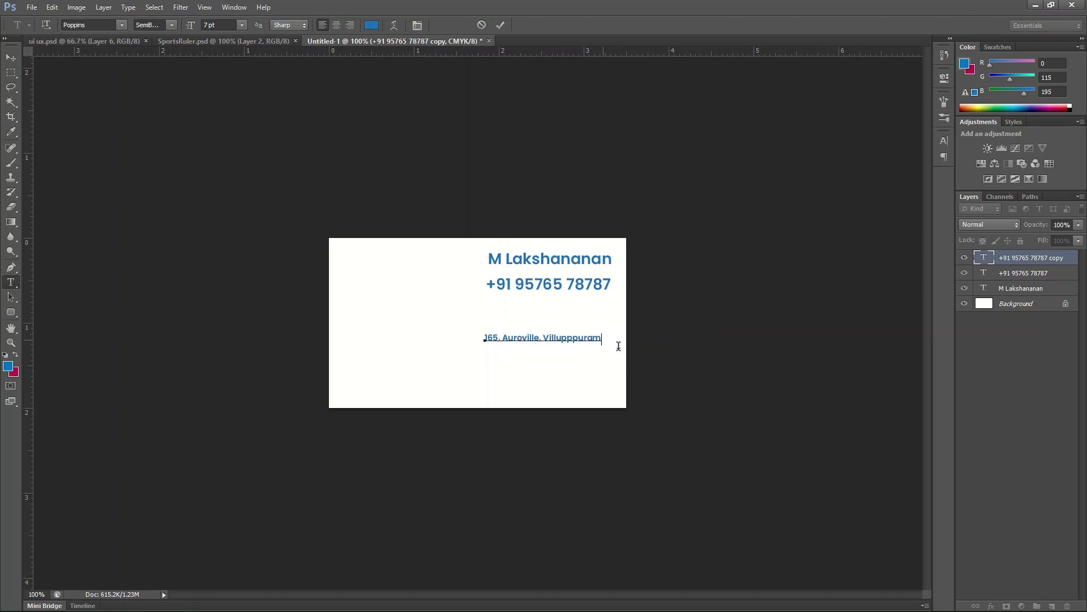
pyautogui.write('.')
pyautogui.click(534, 348)
pyautogui.click(11, 57)
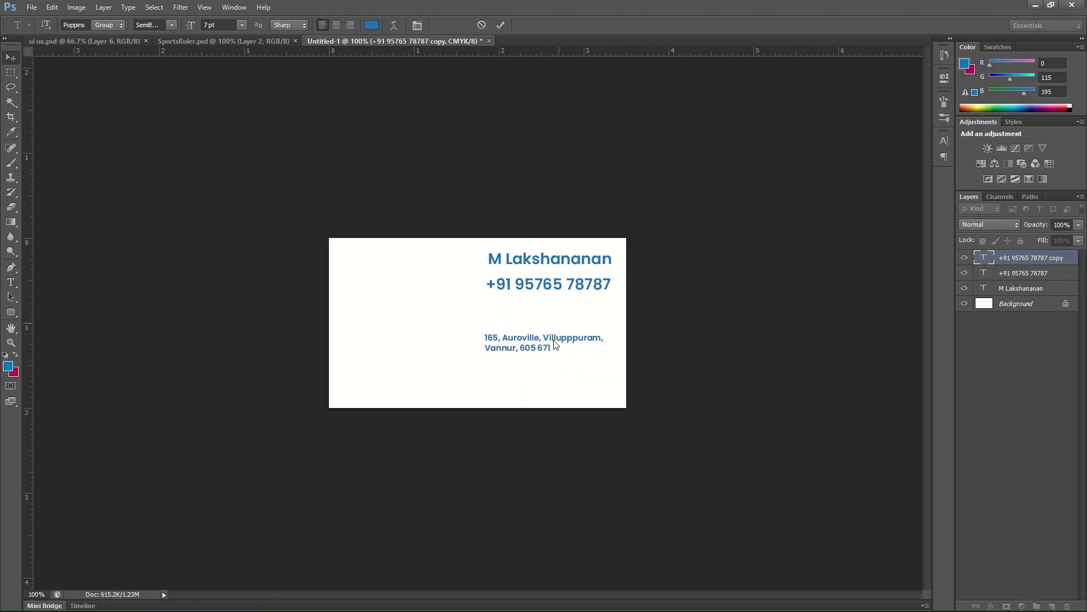
# Move the address near the card's bottom and place a duplicate just above it
pyautogui.moveTo(509, 337); pyautogui.dragTo(514, 379)
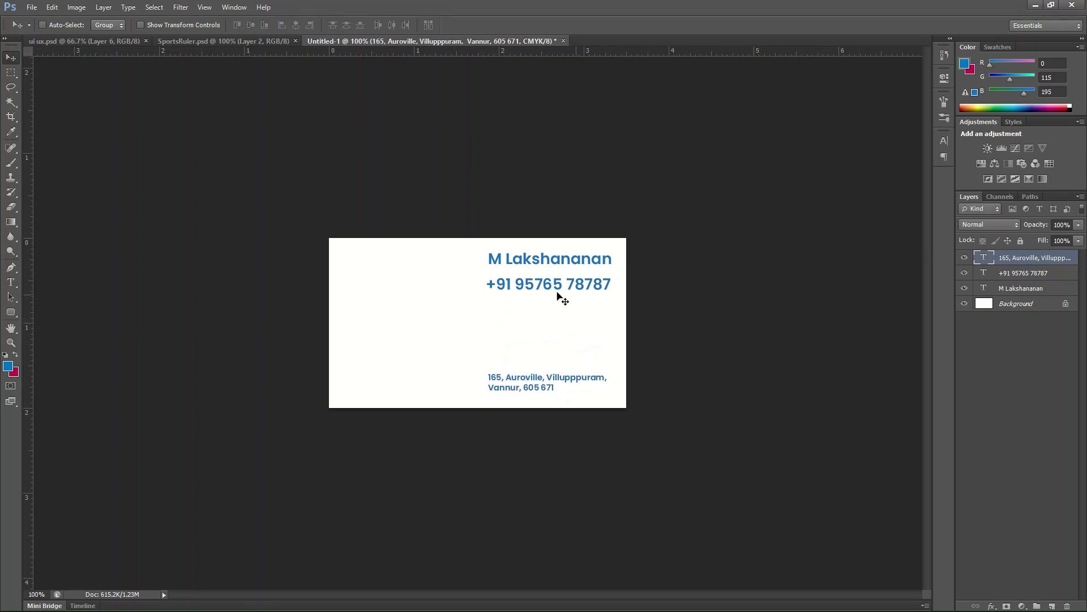
pyautogui.click(534, 377)
pyautogui.rightClick(535, 377)
pyautogui.click(651, 382)
pyautogui.hotkey('ctrl', 'j')
pyautogui.moveTo(539, 372); pyautogui.dragTo(527, 350)
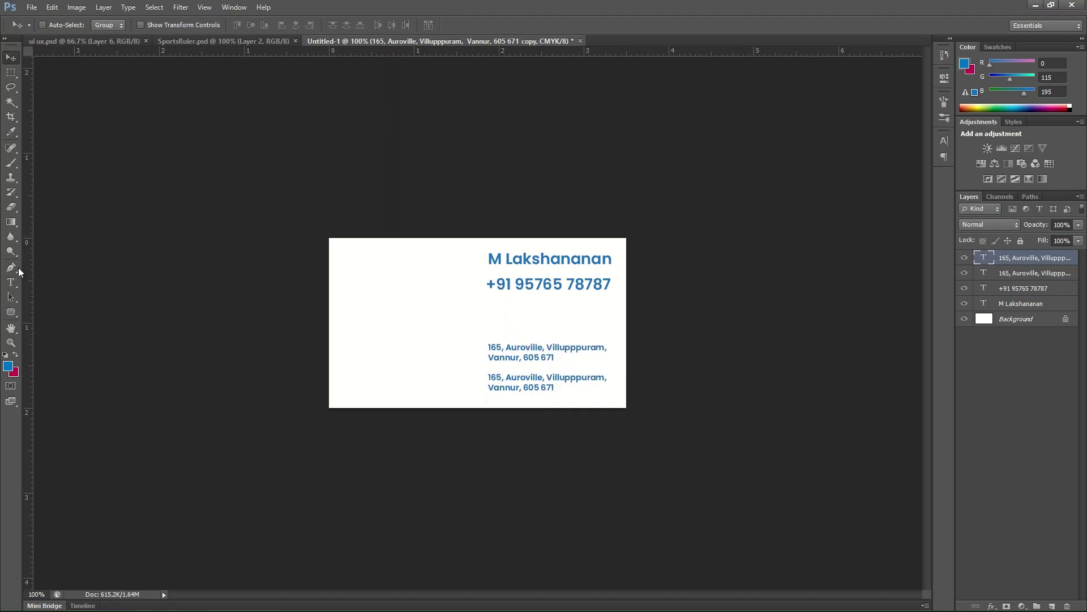
pyautogui.click(10, 283)
pyautogui.click(529, 347)
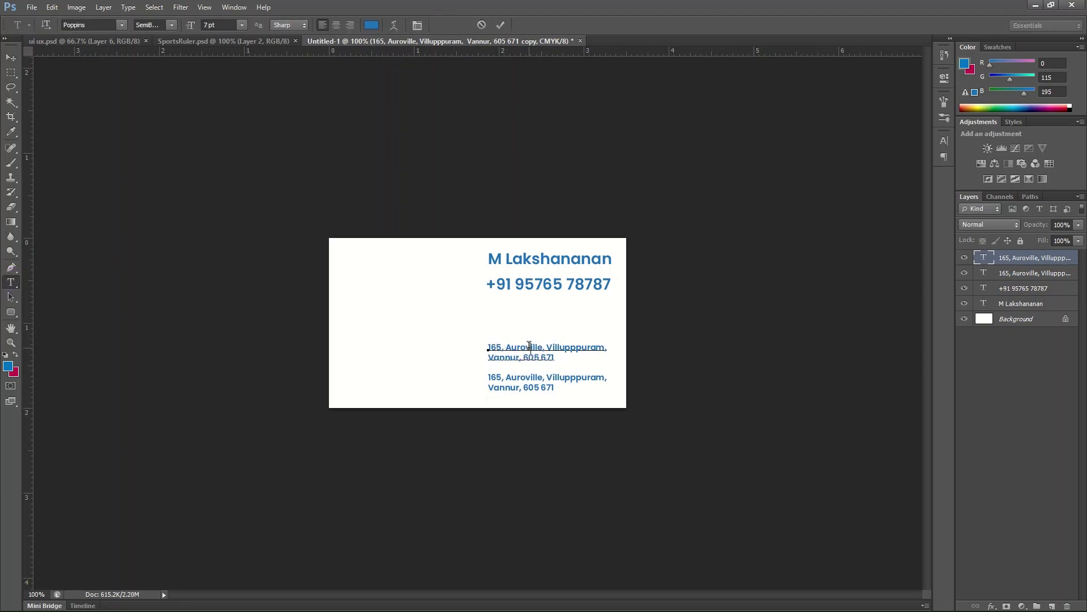
# Replace the upper address copy with the website address and undo an accidental duplicate
pyautogui.hotkey('ctrl', 'a')
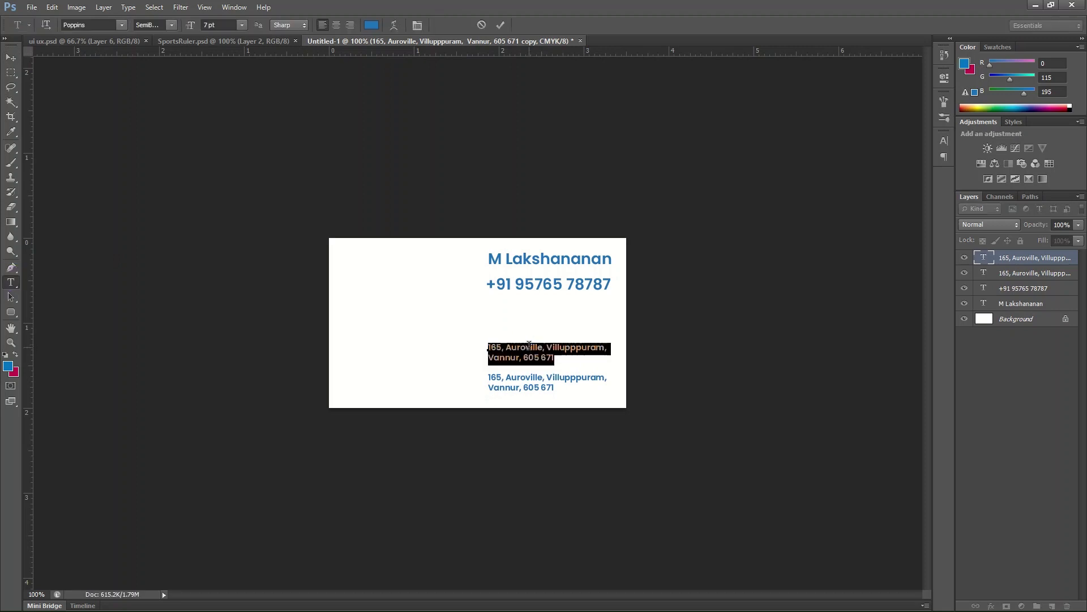
pyautogui.write('www.aurolakshman.com')
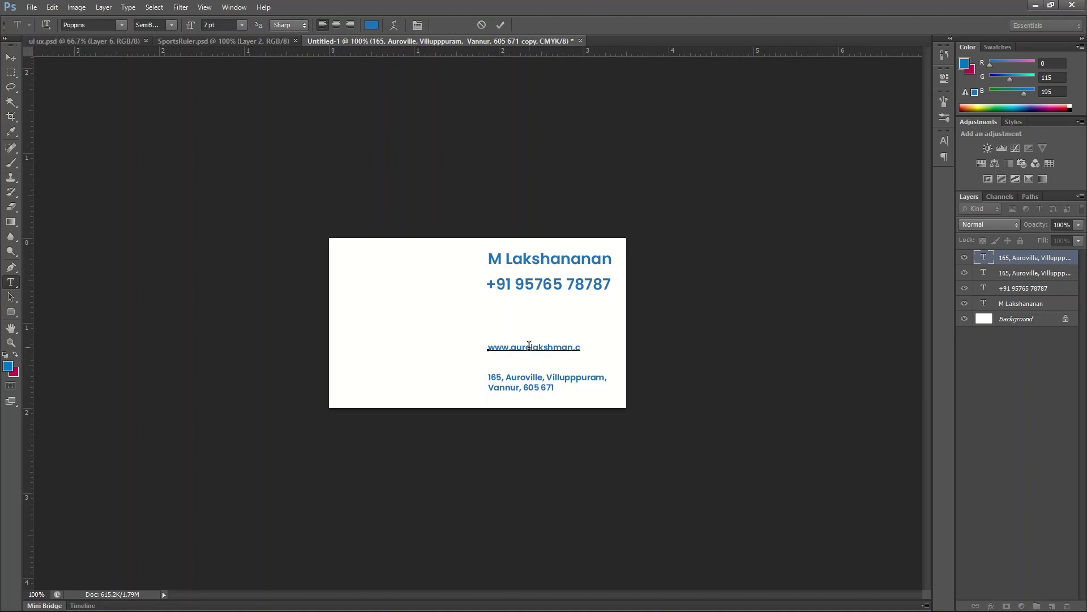
pyautogui.click(11, 58)
pyautogui.hotkey('shift', 'Down')
pyautogui.hotkey('shift', 'Down')
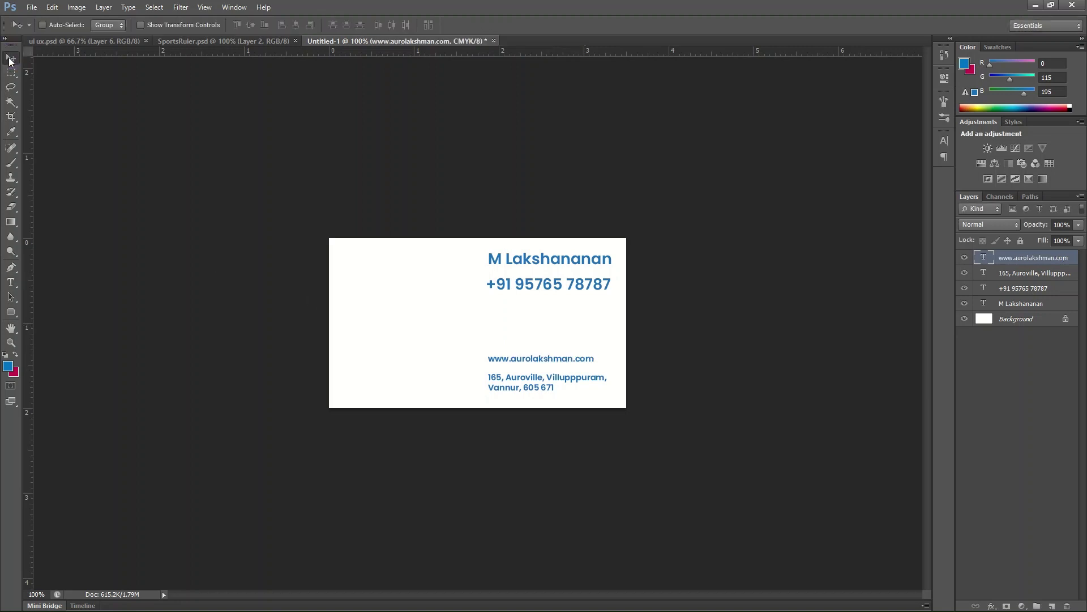
pyautogui.hotkey('shift', 'Up')
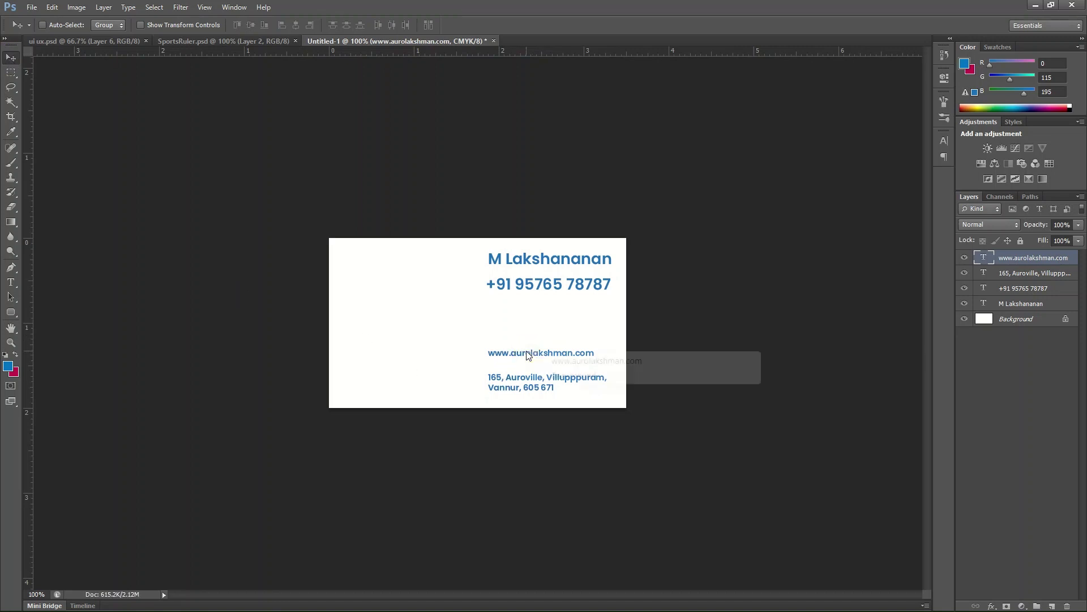
pyautogui.click(580, 361)
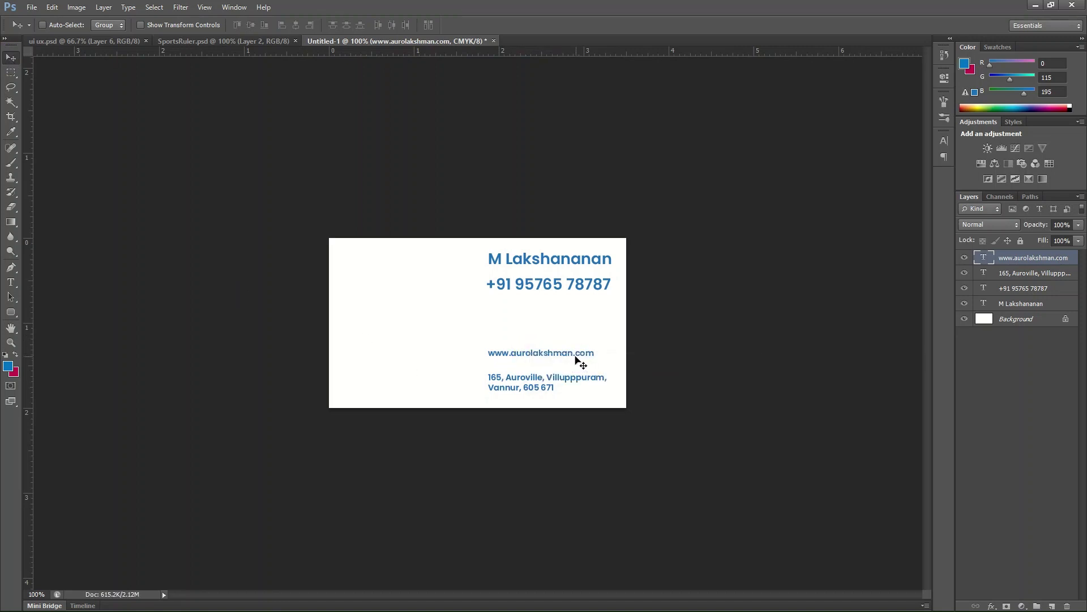
pyautogui.moveTo(572, 359)
pyautogui.mouseDown()
pyautogui.moveTo(549, 333)
pyautogui.moveTo(523, 332)
pyautogui.mouseUp()
pyautogui.hotkey('ctrl', 'z')
# Shrink the phone number to 11 pt and tuck it right under the name
pyautogui.click(10, 284)
pyautogui.click(533, 287)
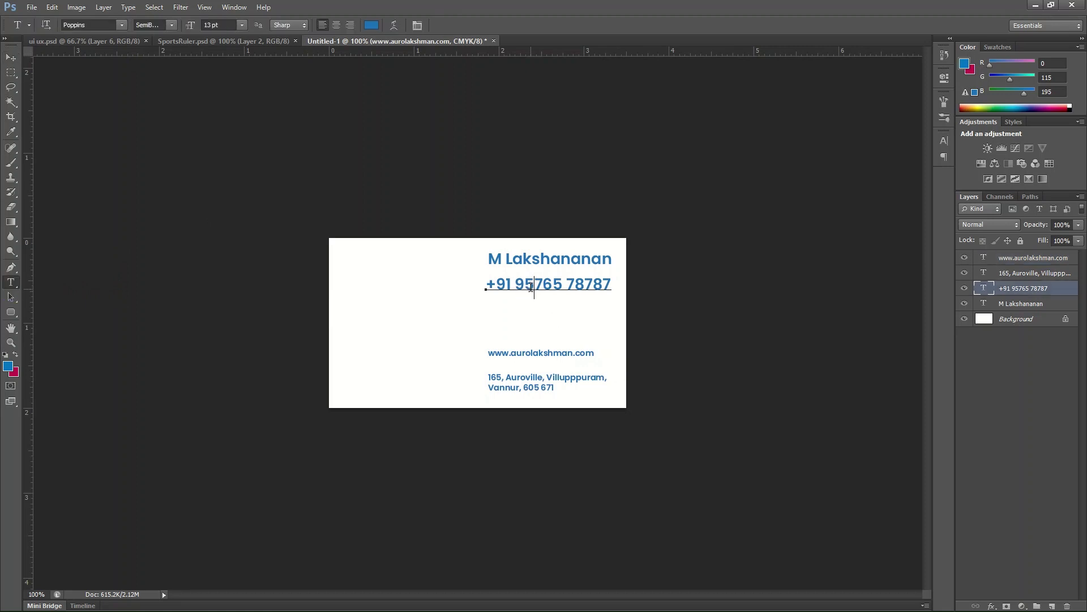
pyautogui.hotkey('ctrl', 'a')
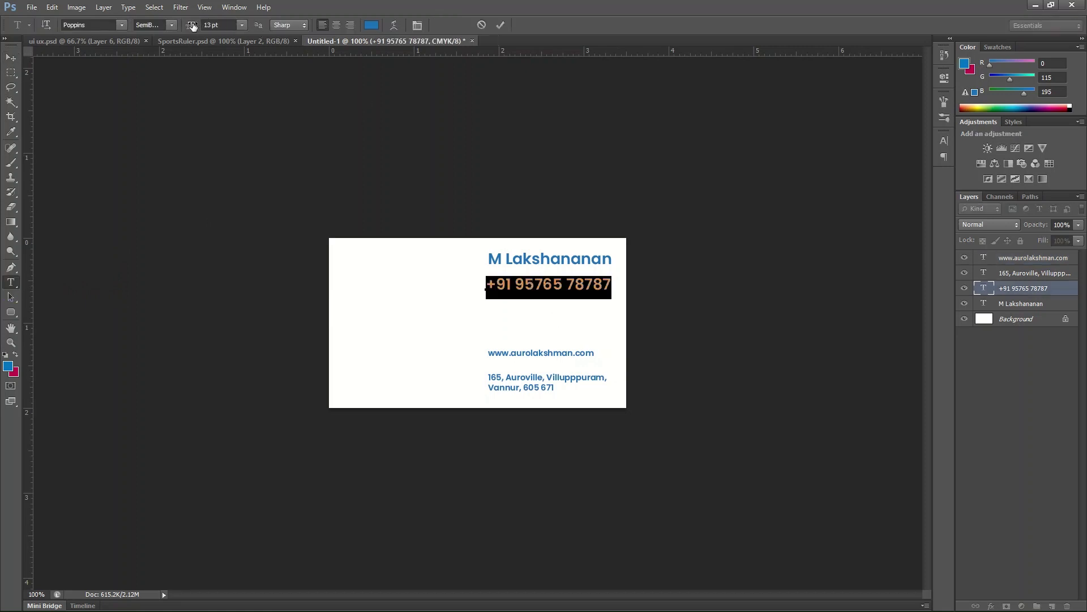
pyautogui.moveTo(193, 27); pyautogui.dragTo(192, 26)
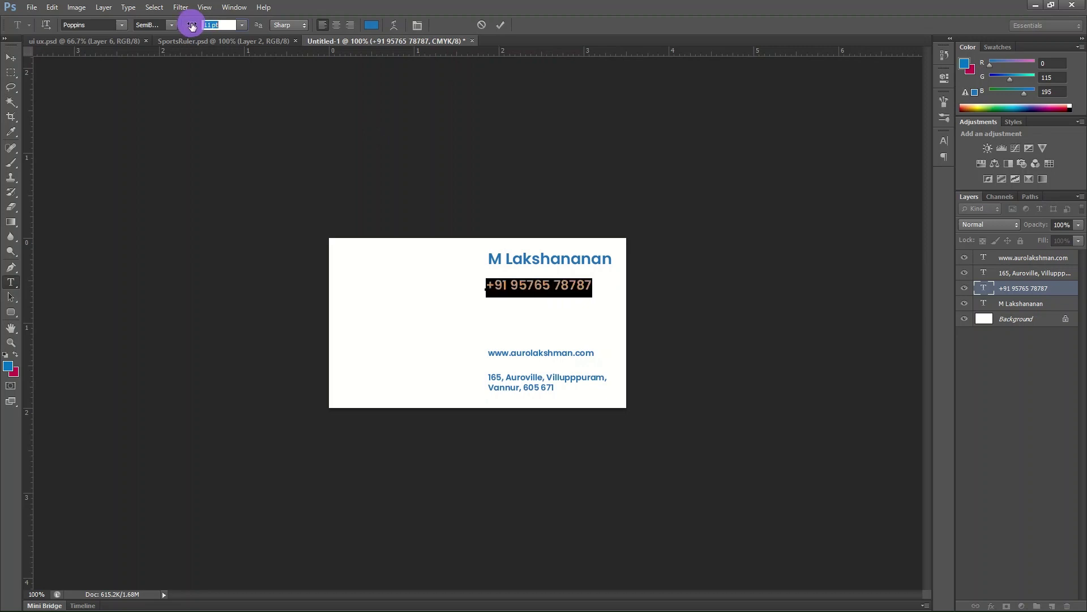
pyautogui.click(11, 57)
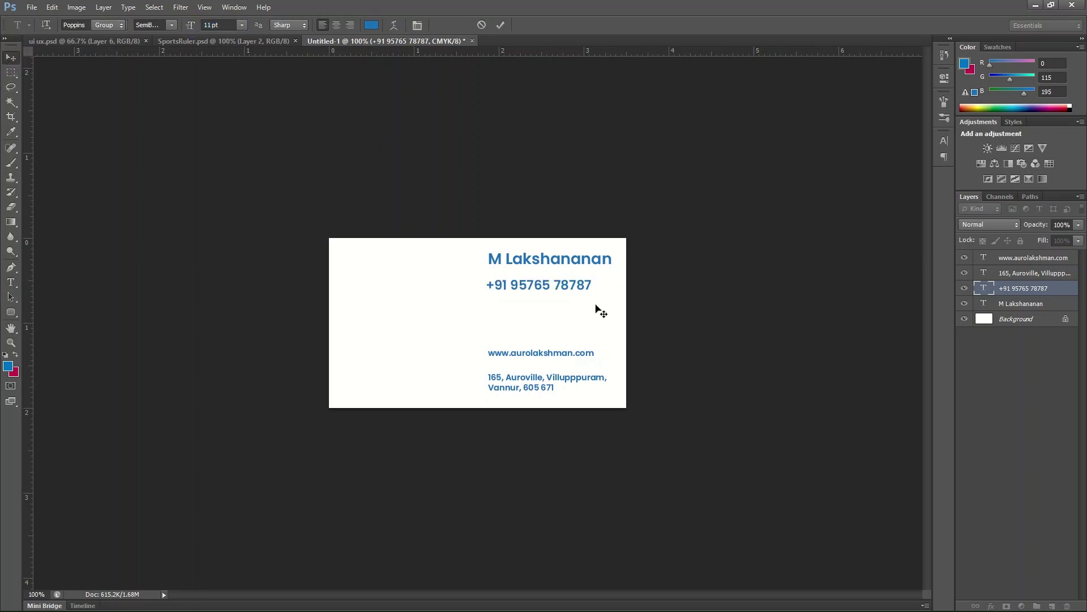
pyautogui.moveTo(533, 289); pyautogui.dragTo(536, 286)
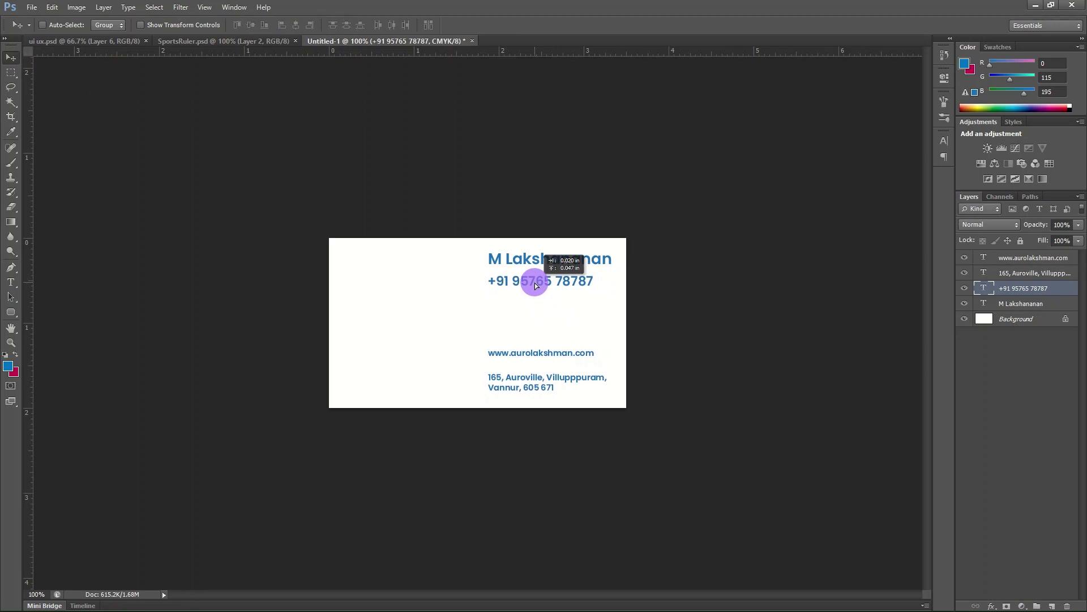
# Lower the web address slightly toward the postal address
pyautogui.rightClick(533, 357)
pyautogui.click(558, 362)
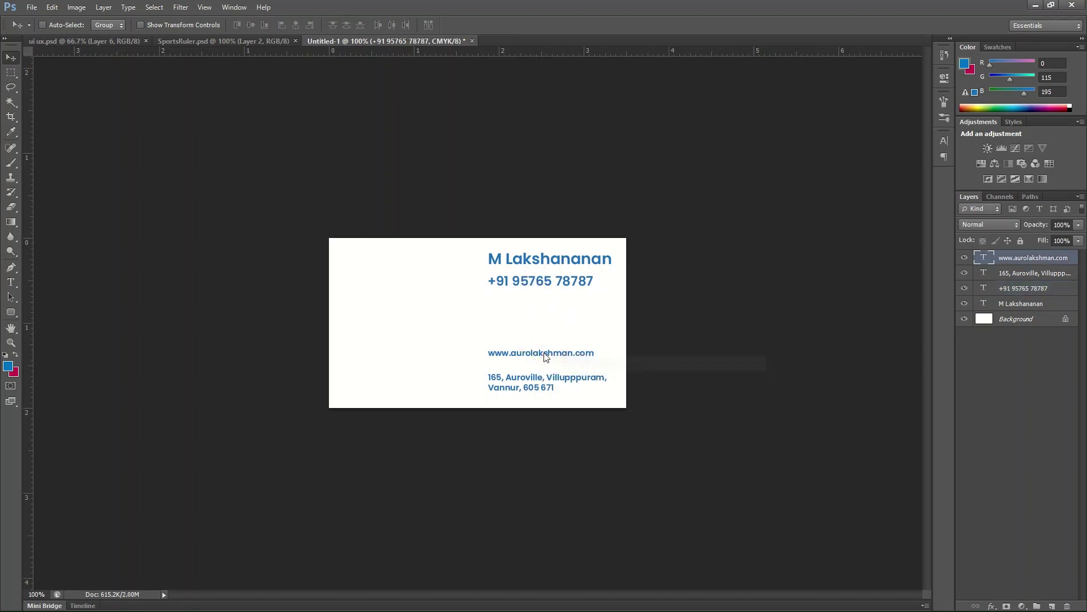
pyautogui.moveTo(545, 356); pyautogui.dragTo(545, 362)
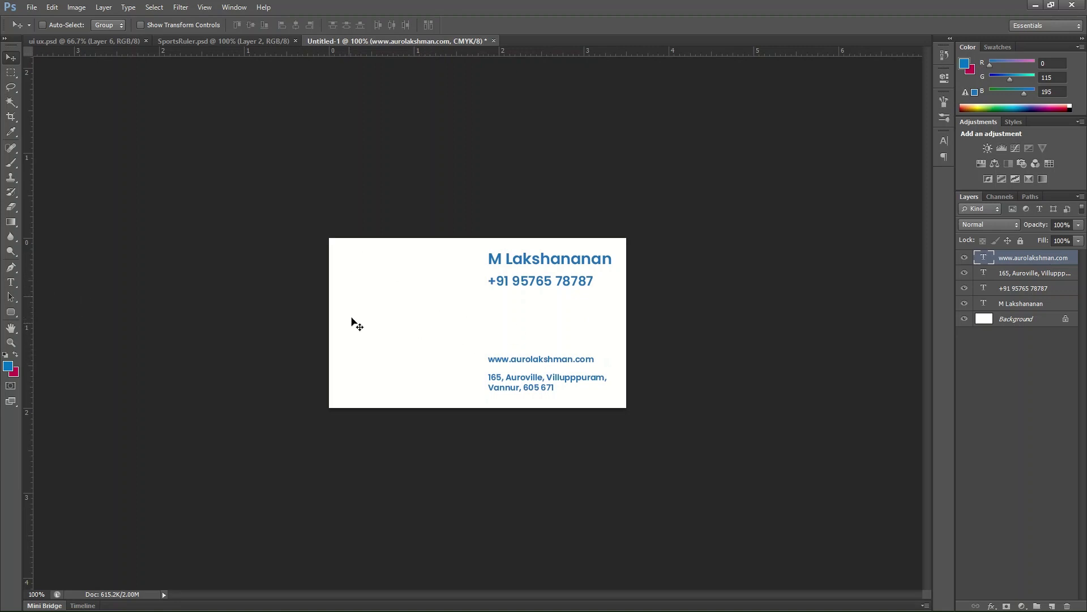
pyautogui.moveTo(497, 594)
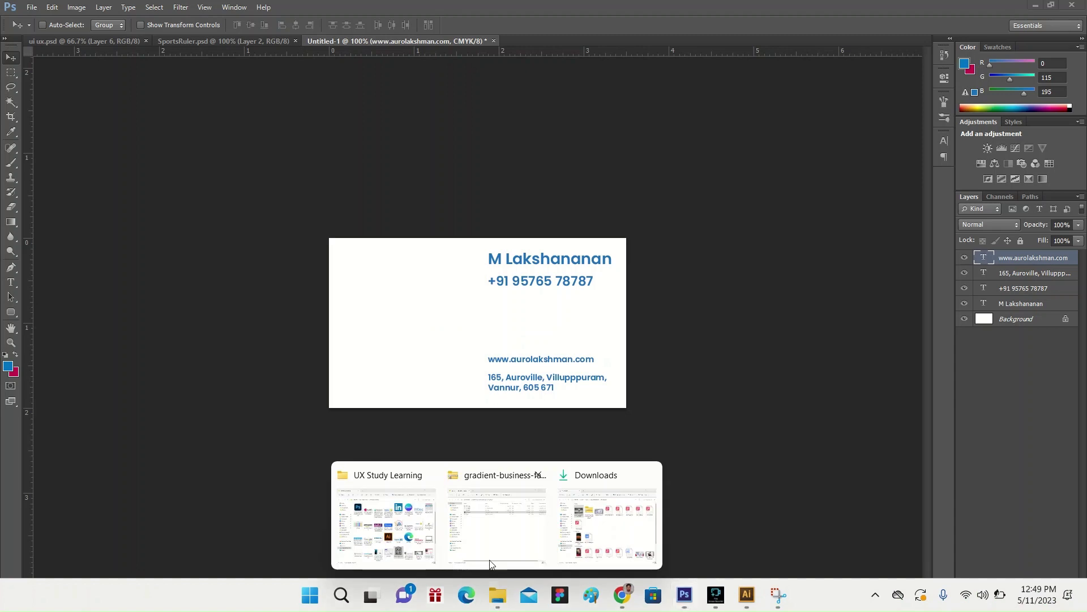
# Search the New Volume (D:) drive for 'Mr auro' in File Explorer
pyautogui.click(442, 494)
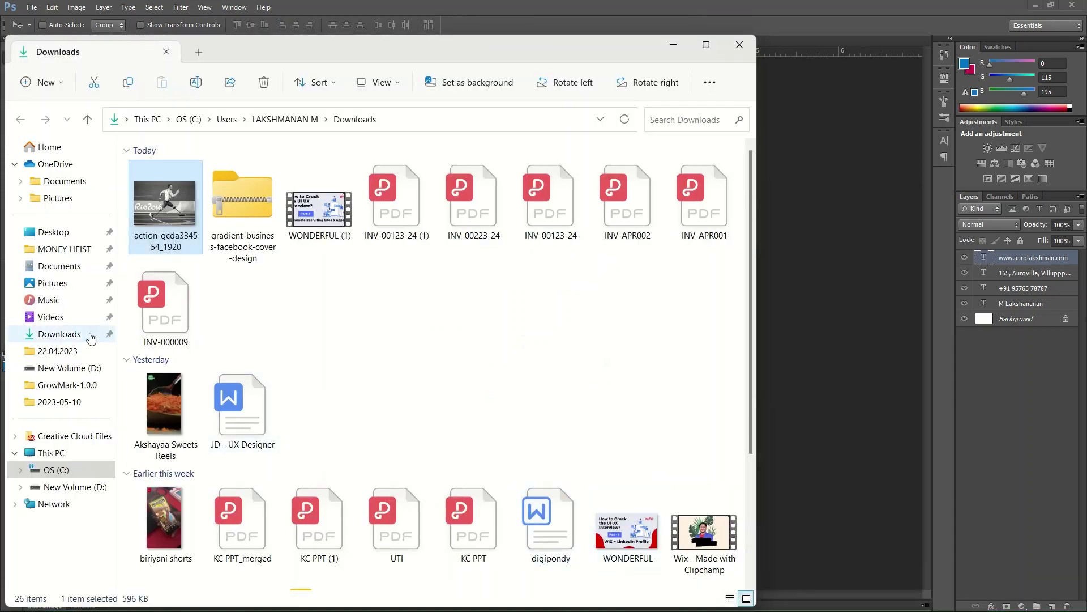
pyautogui.click(69, 455)
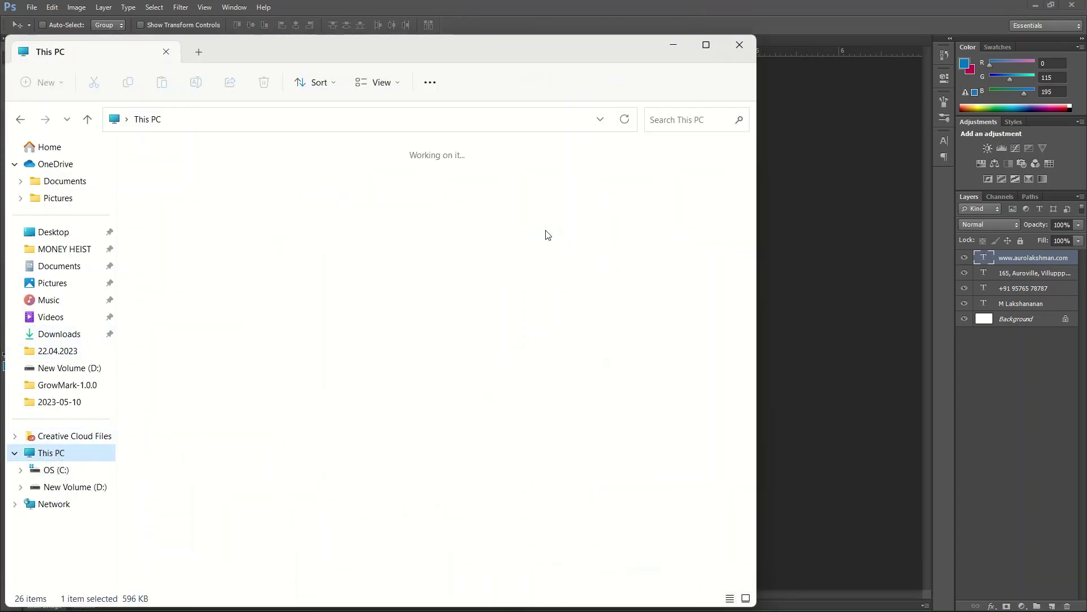
pyautogui.click(403, 193)
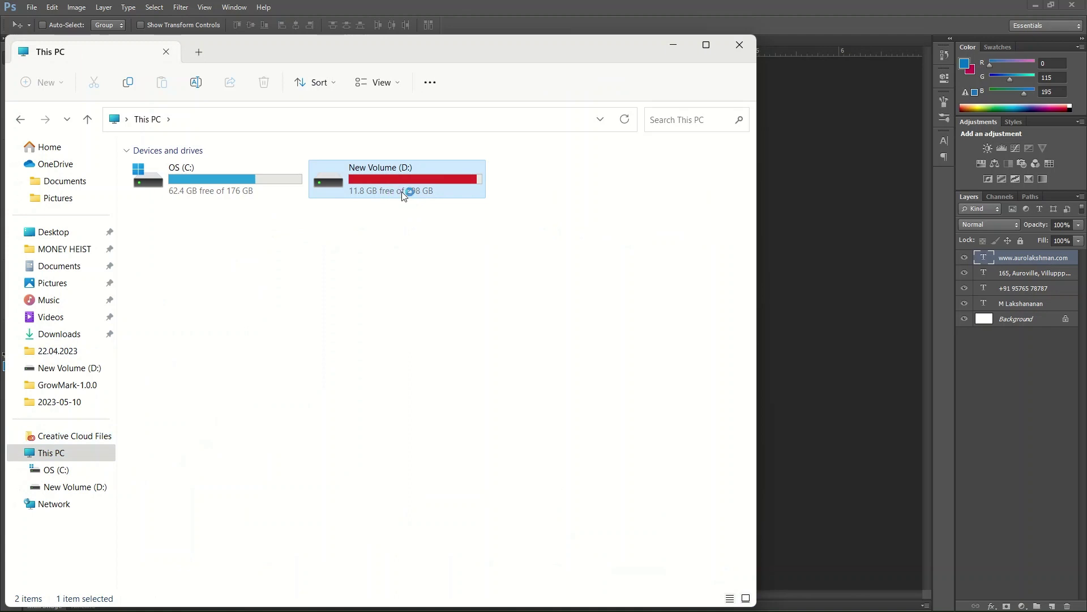
pyautogui.click(679, 119)
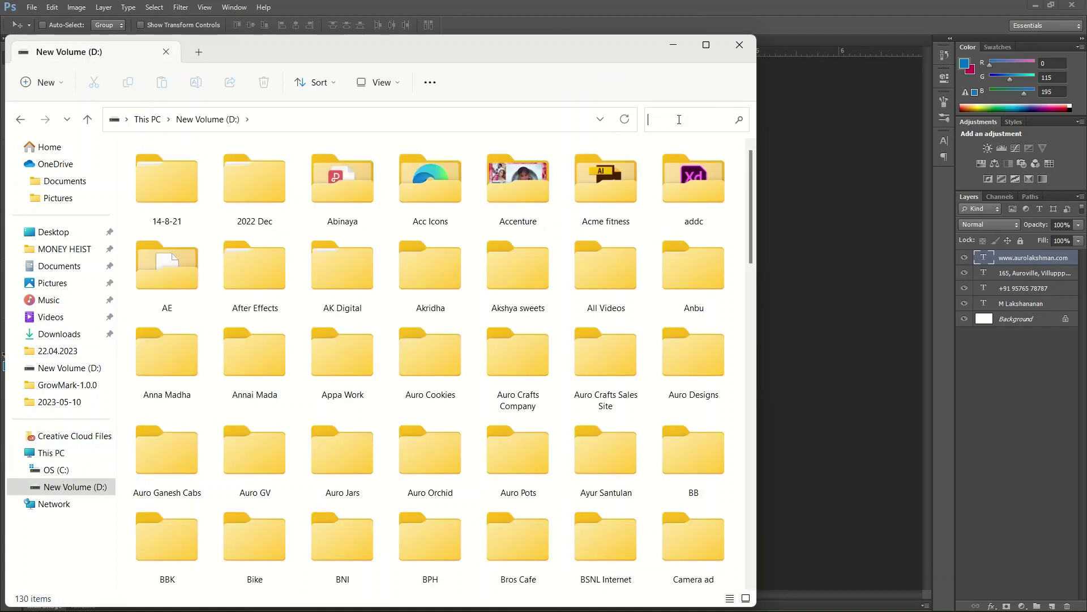
pyautogui.write('Mr a')
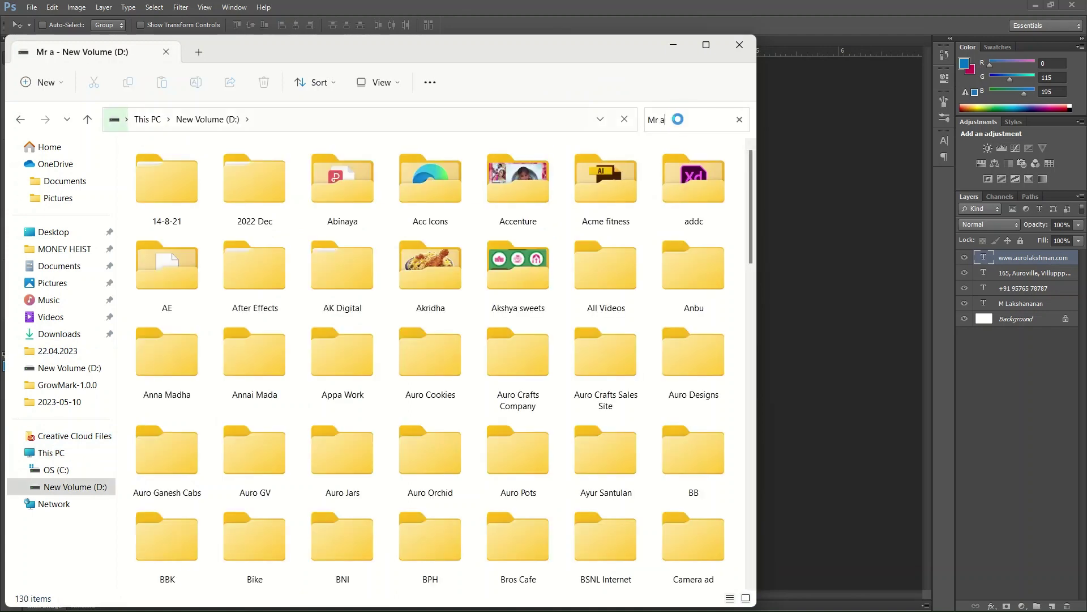
pyautogui.write('uro')
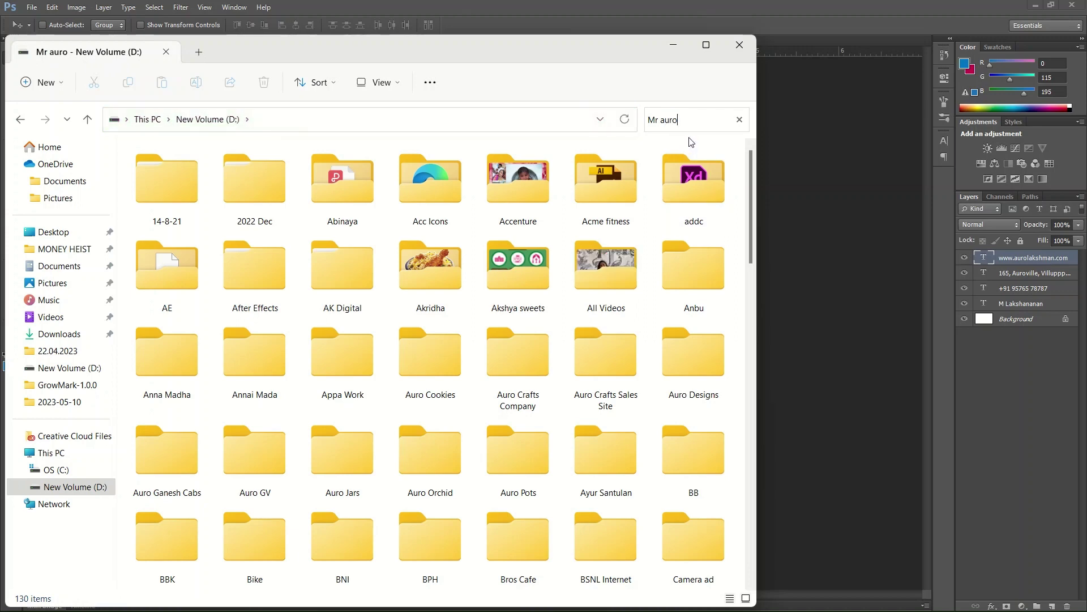
pyautogui.scroll(-3, 374, 345)
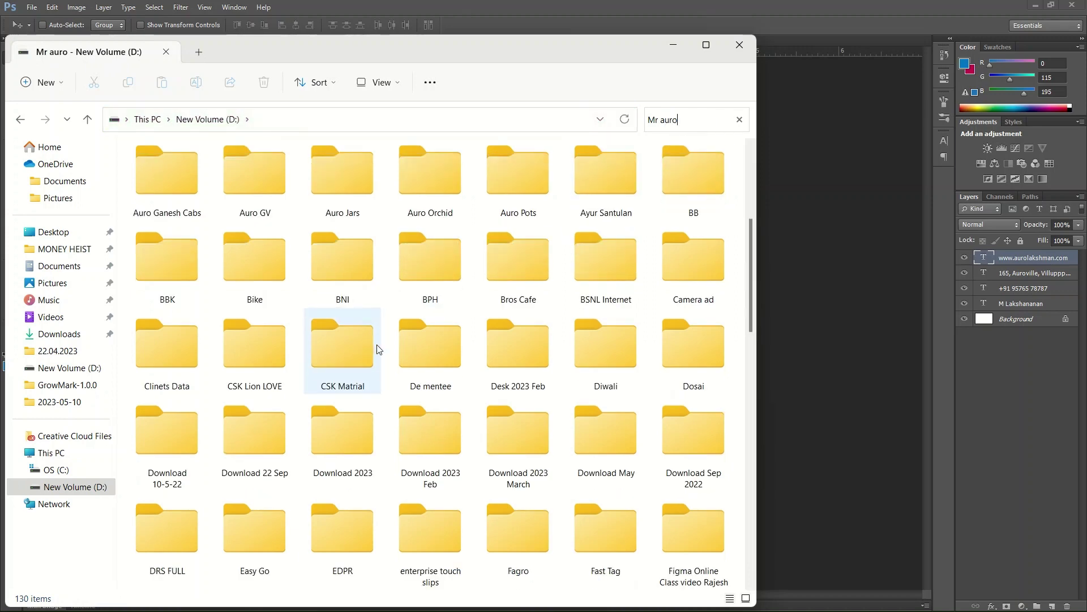
pyautogui.scroll(3, 377, 346)
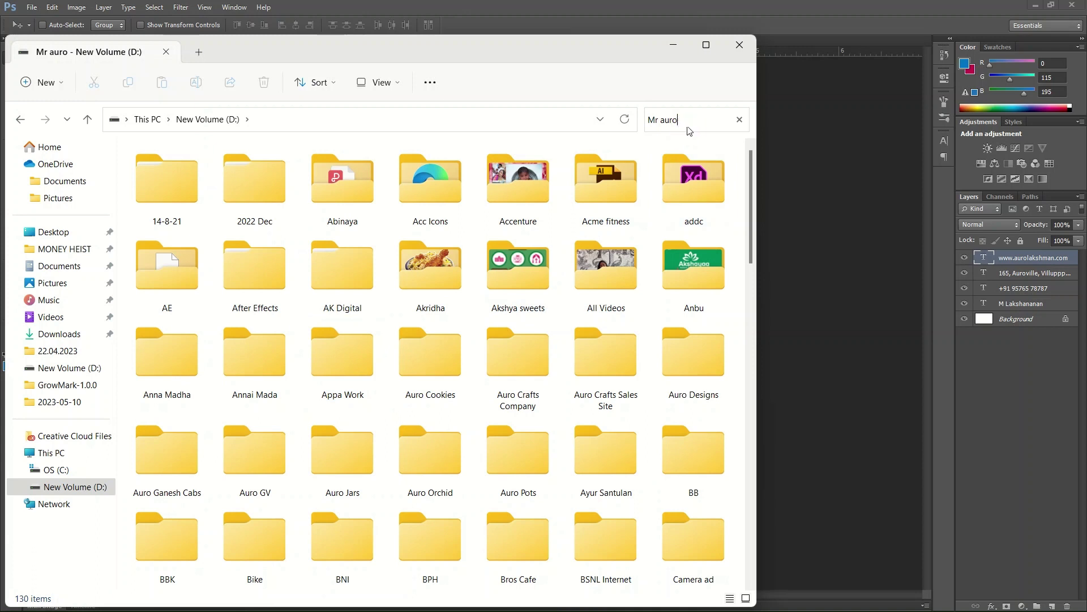
pyautogui.press('Return')
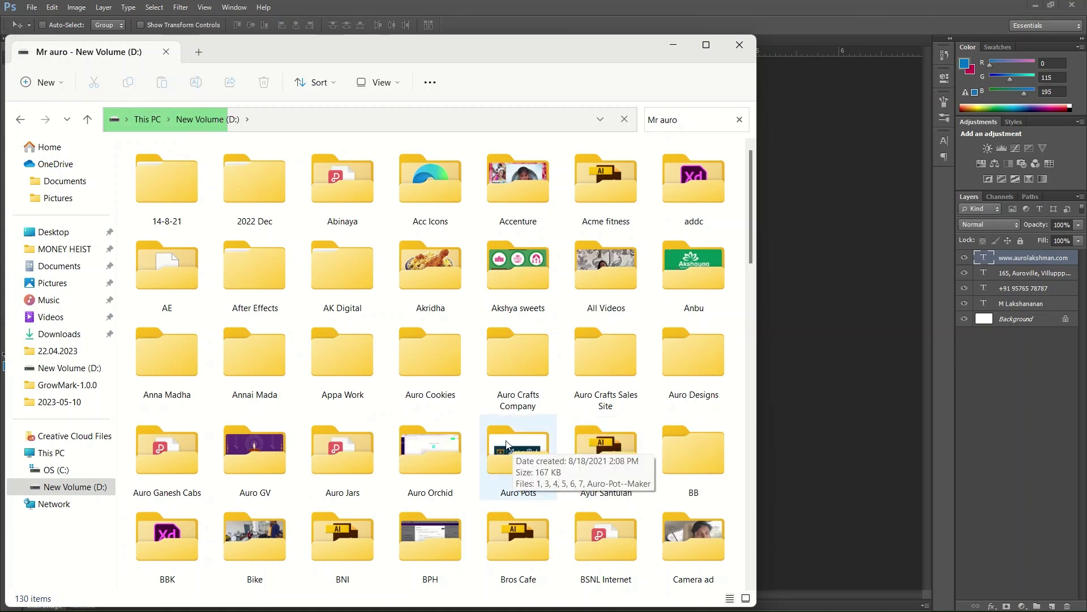
# Open the Mr Auro folder and drag the Logo mr image onto the card
pyautogui.scroll(-5, 505, 440)
pyautogui.scroll(-3, 399, 316)
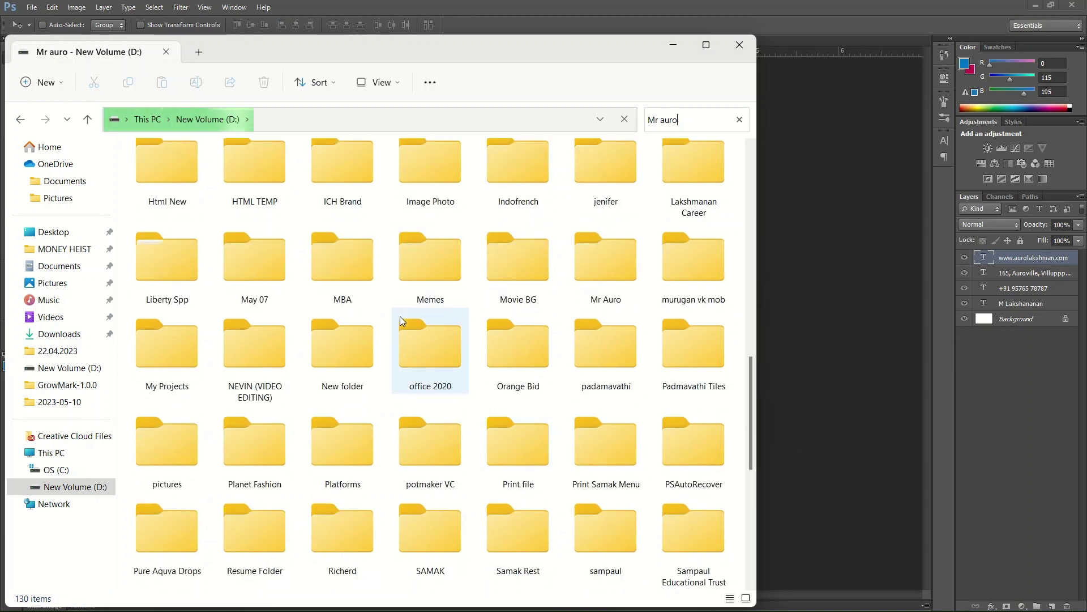
pyautogui.scroll(-4, 400, 316)
pyautogui.scroll(-4, 400, 316)
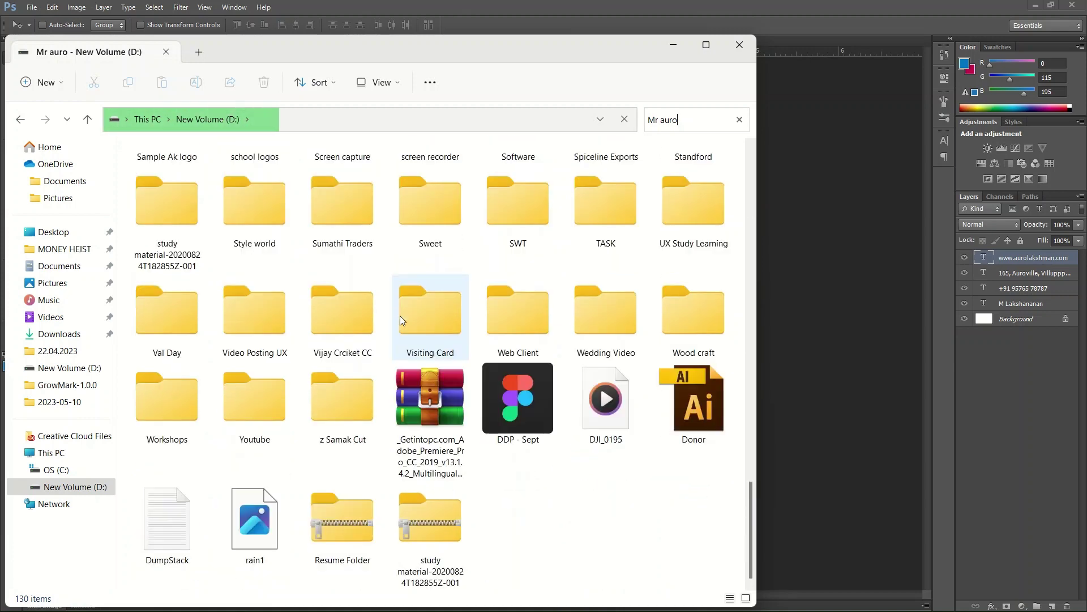
pyautogui.scroll(8, 400, 321)
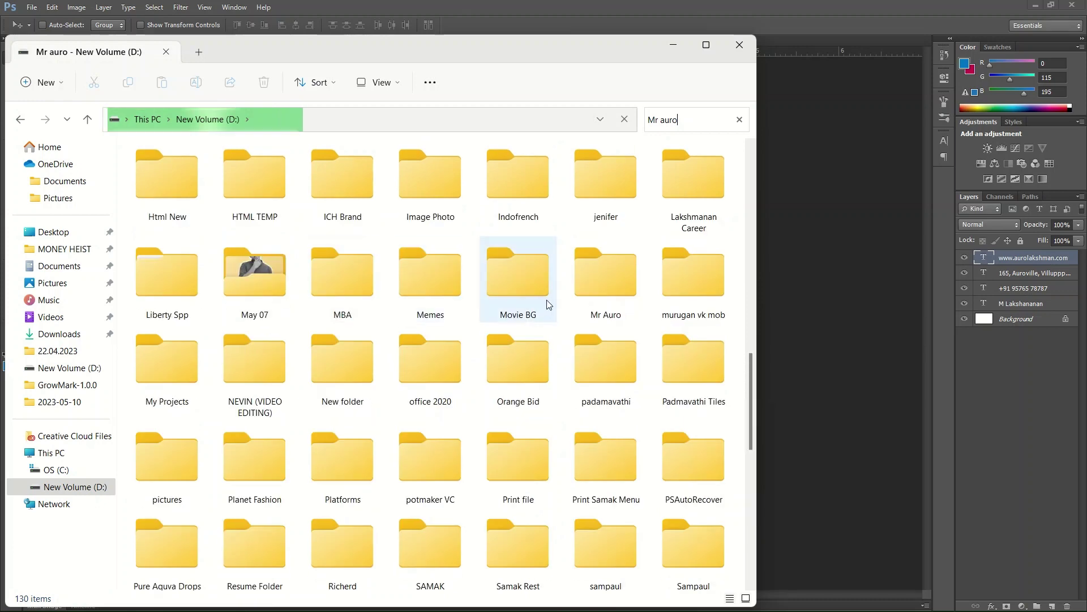
pyautogui.click(627, 290)
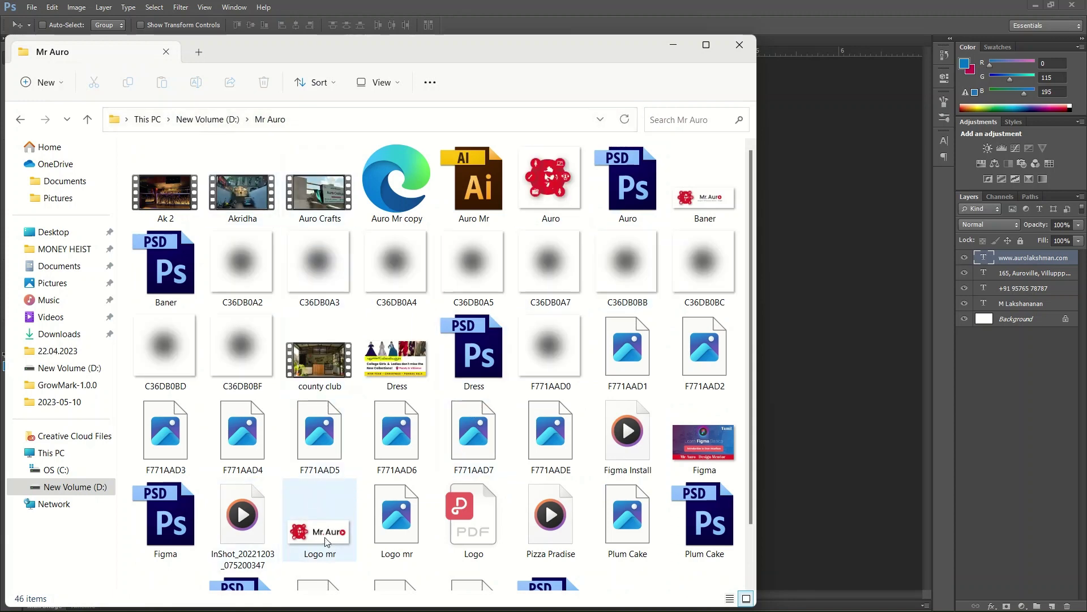
pyautogui.scroll(-1, 326, 538)
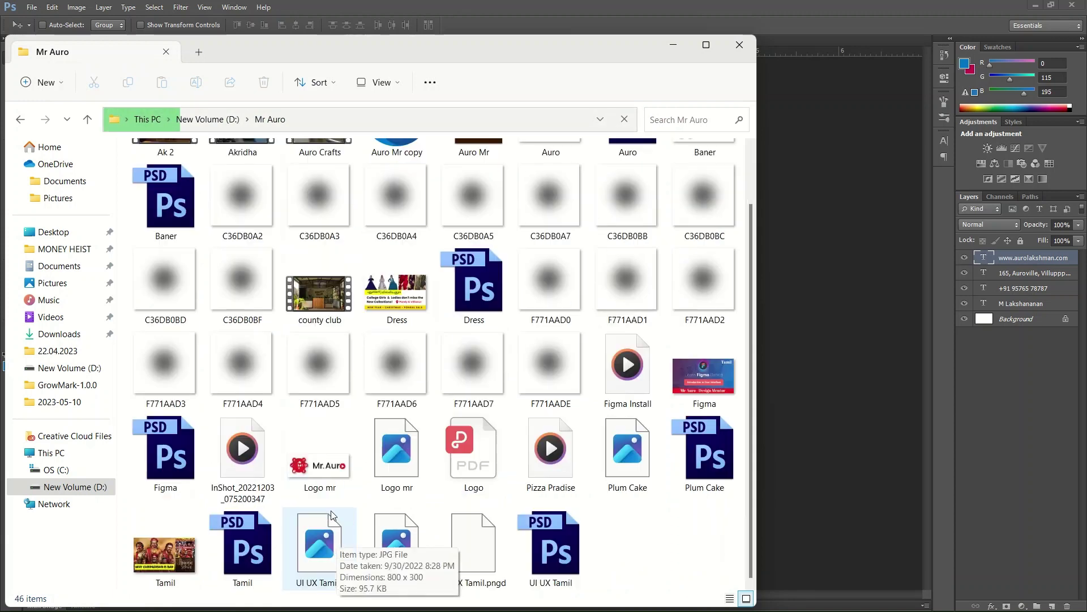
pyautogui.click(333, 474)
pyautogui.moveTo(333, 473); pyautogui.dragTo(788, 289)
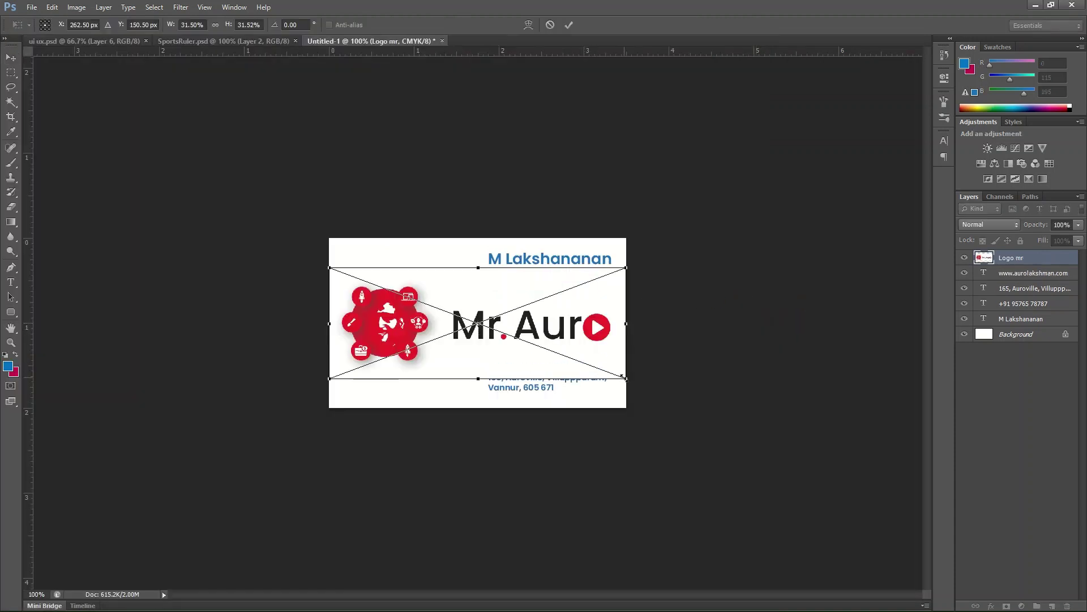
# Scale the Logo mr image down and commit it on the card's left side
pyautogui.moveTo(625, 377)
pyautogui.mouseDown()
pyautogui.moveTo(513, 415)
pyautogui.moveTo(497, 364)
pyautogui.moveTo(451, 472)
pyautogui.moveTo(451, 372)
pyautogui.moveTo(474, 410)
pyautogui.moveTo(473, 381)
pyautogui.moveTo(486, 388)
pyautogui.moveTo(493, 351)
pyautogui.moveTo(625, 378)
pyautogui.moveTo(461, 340)
pyautogui.mouseUp()
pyautogui.moveTo(453, 303)
pyautogui.mouseDown()
pyautogui.moveTo(465, 330)
pyautogui.moveTo(450, 324)
pyautogui.mouseUp()
pyautogui.press('Return')
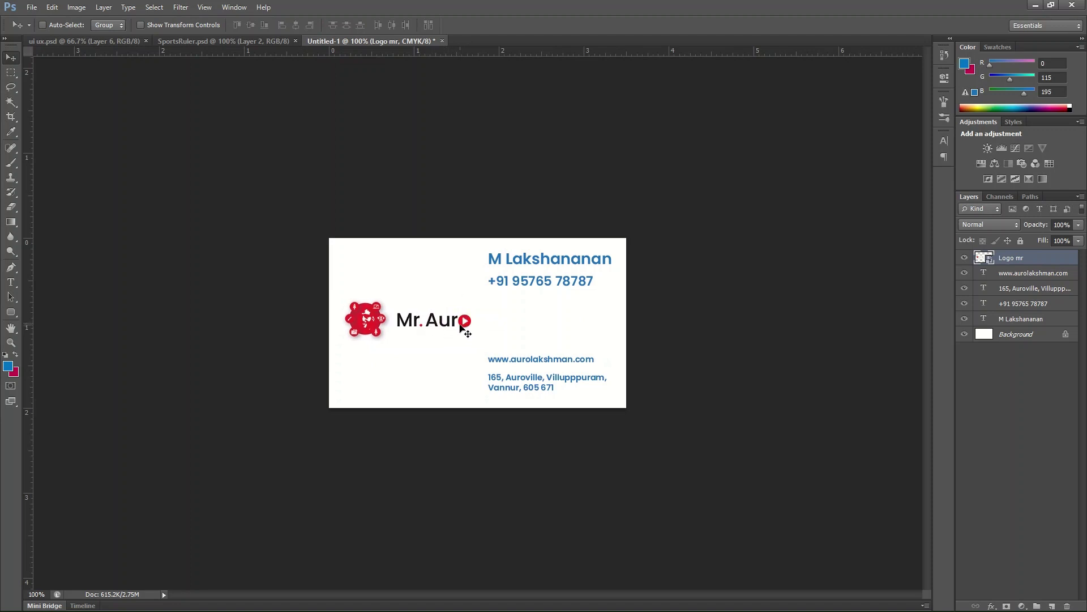
pyautogui.click(14, 283)
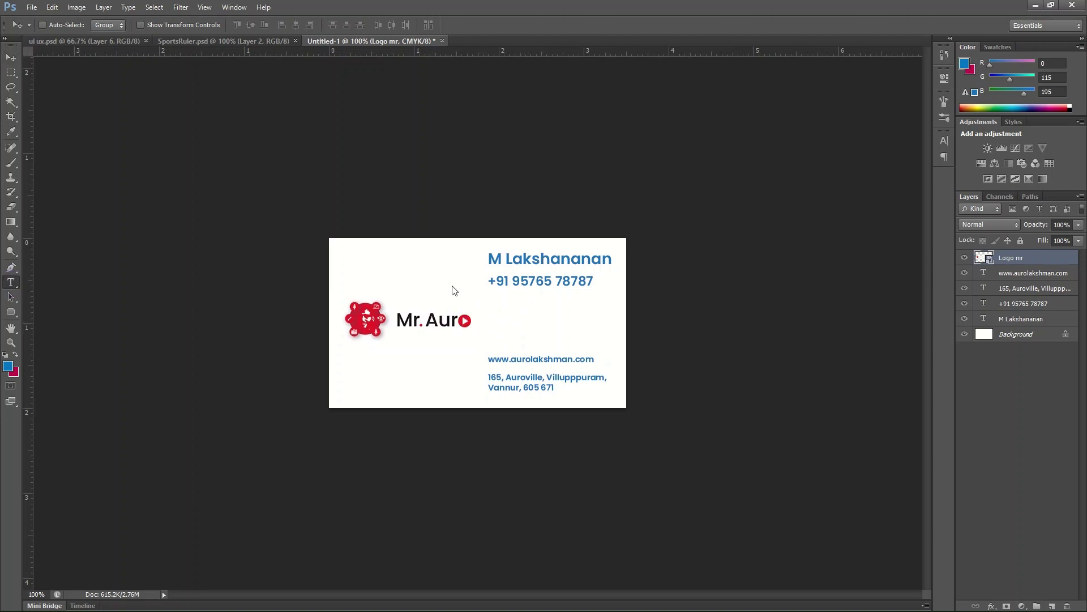
# Colour the name text black
pyautogui.click(524, 262)
pyautogui.hotkey('ctrl', 'a')
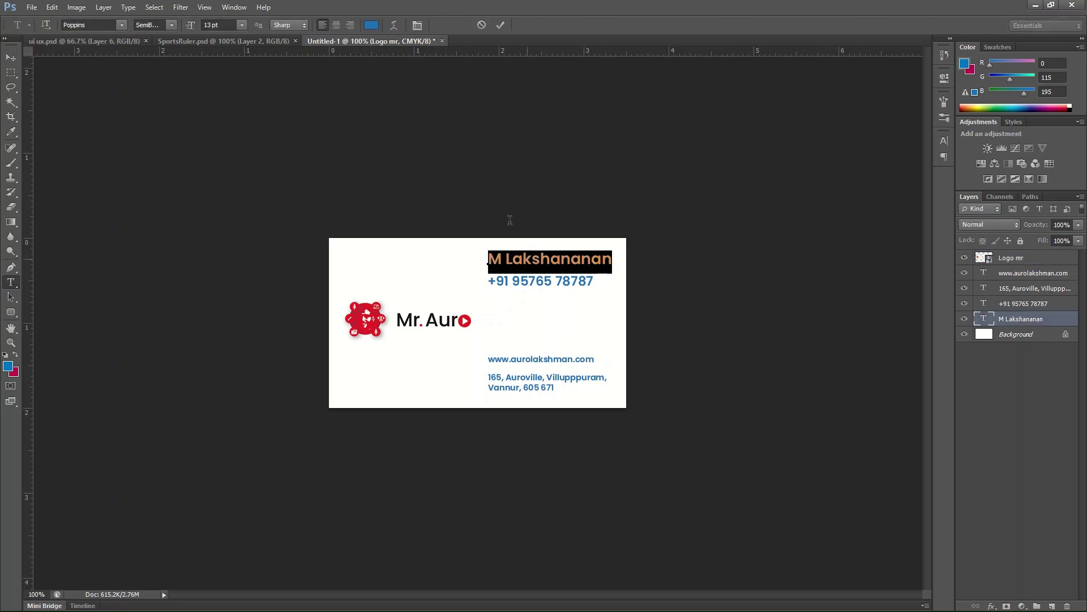
pyautogui.click(372, 25)
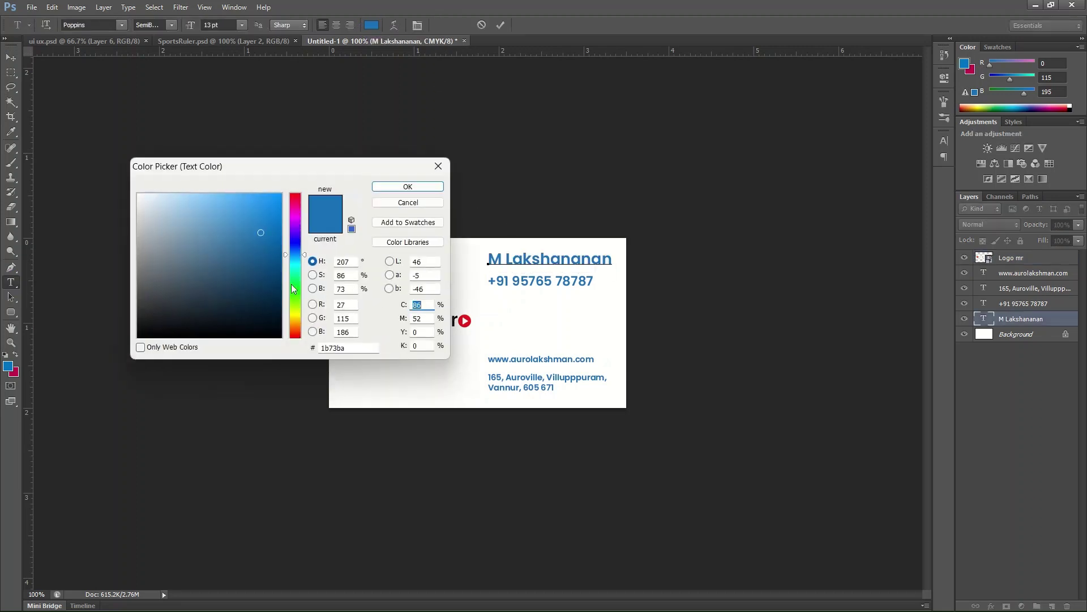
pyautogui.moveTo(271, 322); pyautogui.dragTo(312, 374)
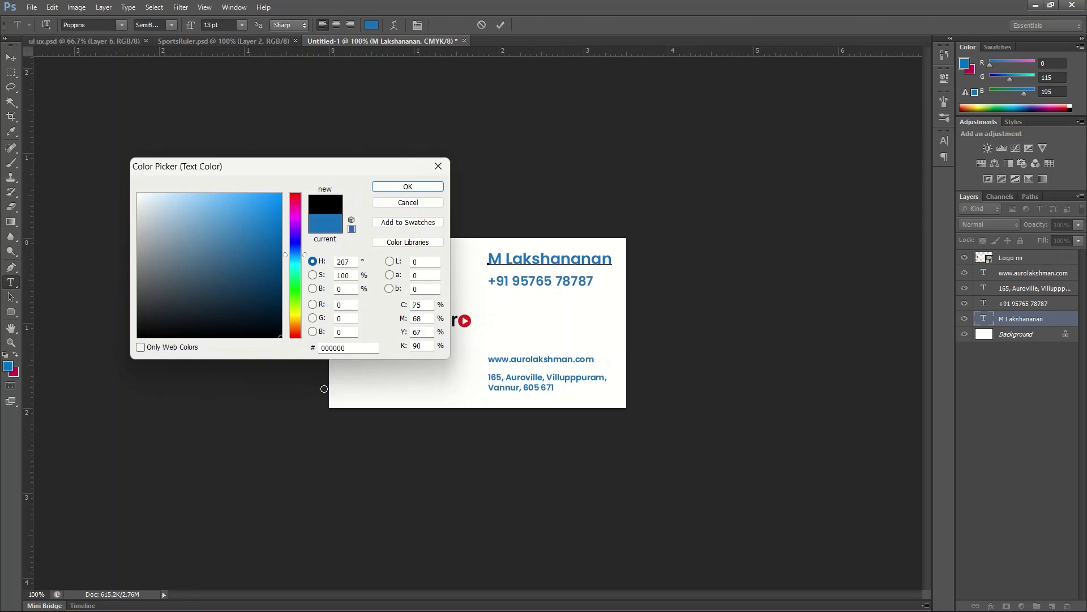
pyautogui.click(408, 187)
pyautogui.click(10, 57)
# Colour the phone number with the logo's red
pyautogui.click(11, 282)
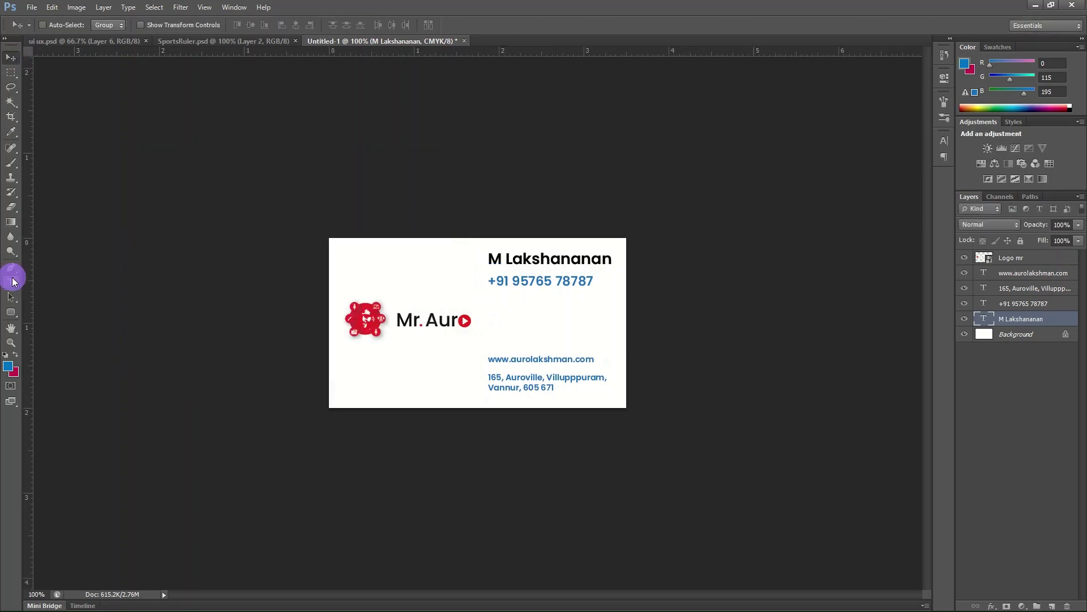
pyautogui.click(519, 280)
pyautogui.hotkey('ctrl', 'a')
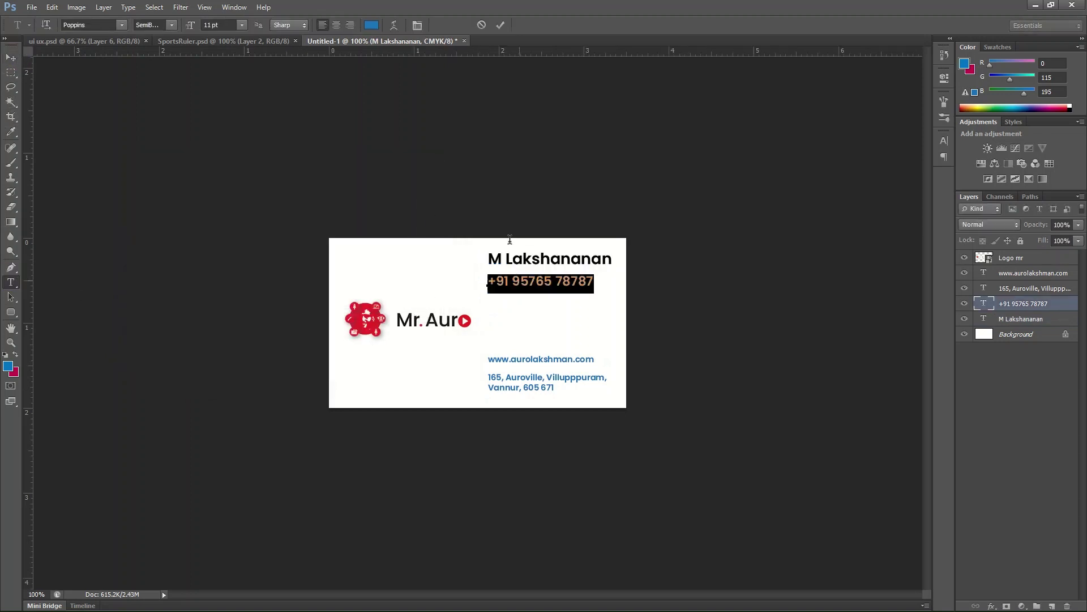
pyautogui.click(371, 25)
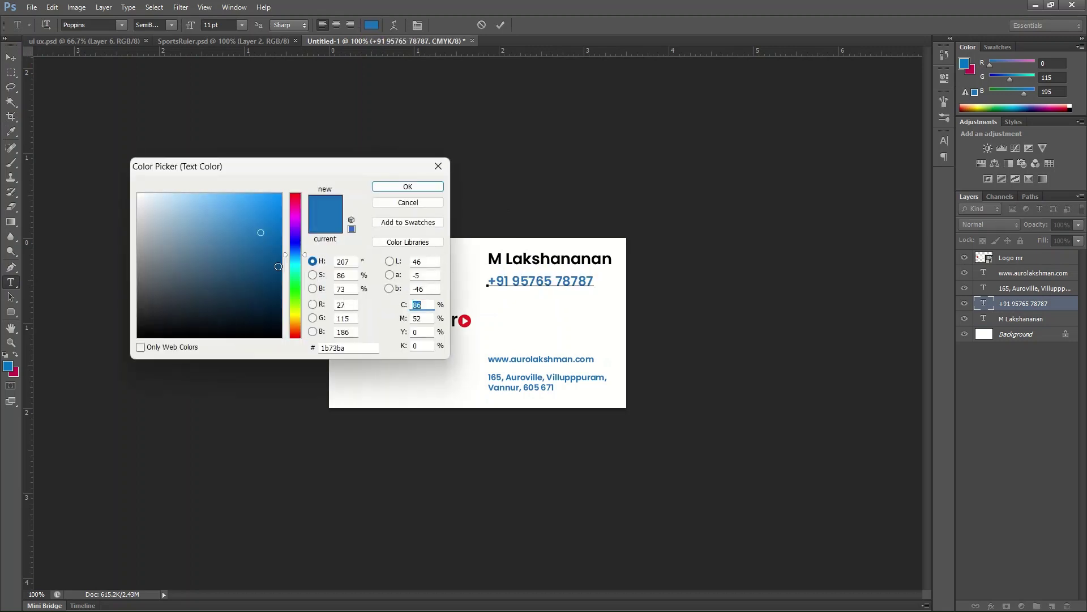
pyautogui.click(465, 320)
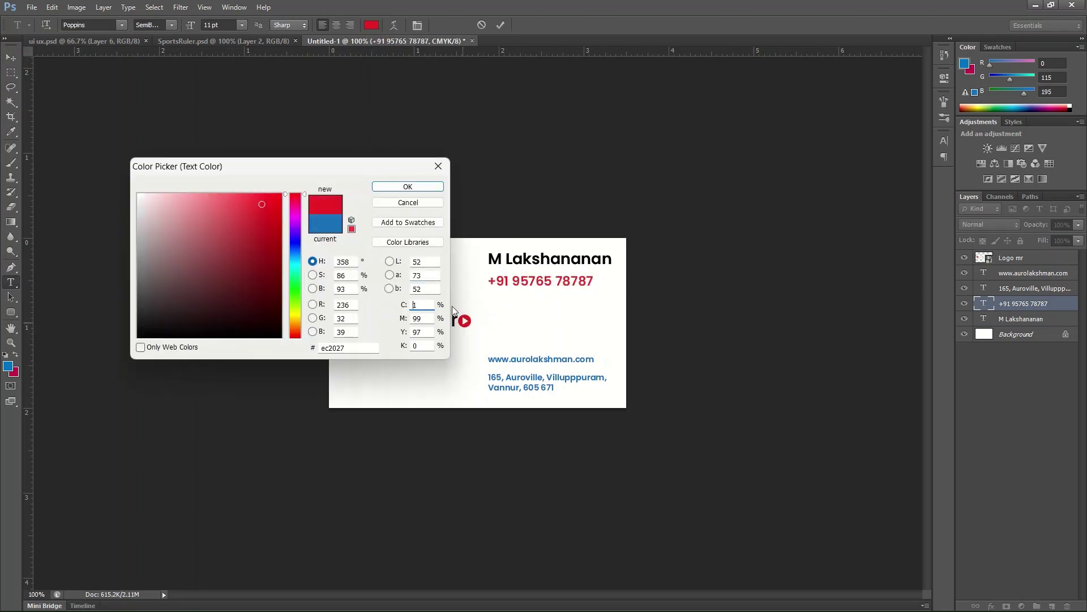
pyautogui.click(422, 186)
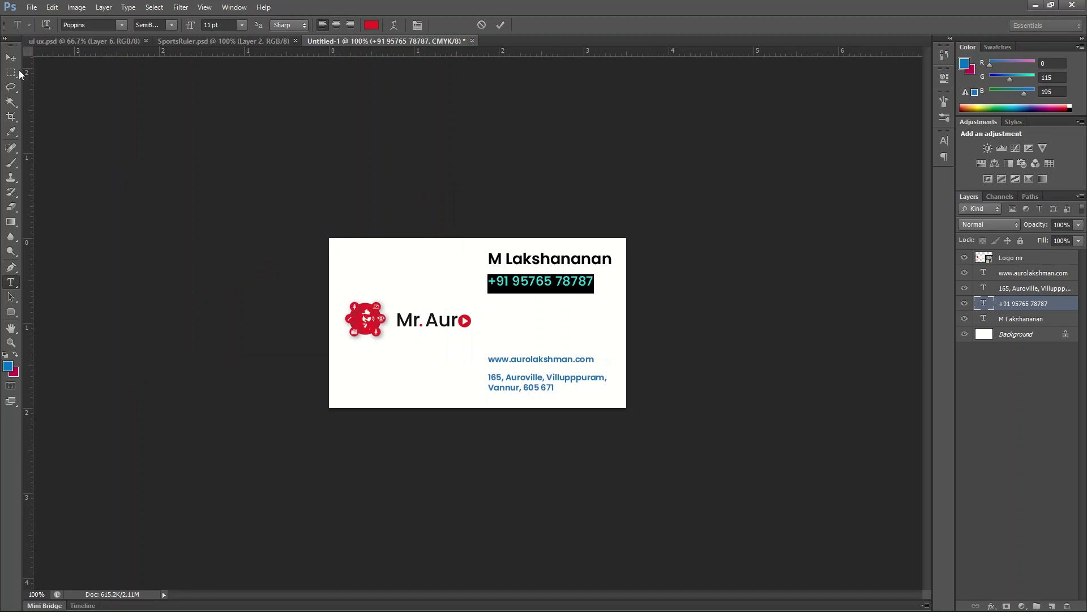
pyautogui.click(7, 59)
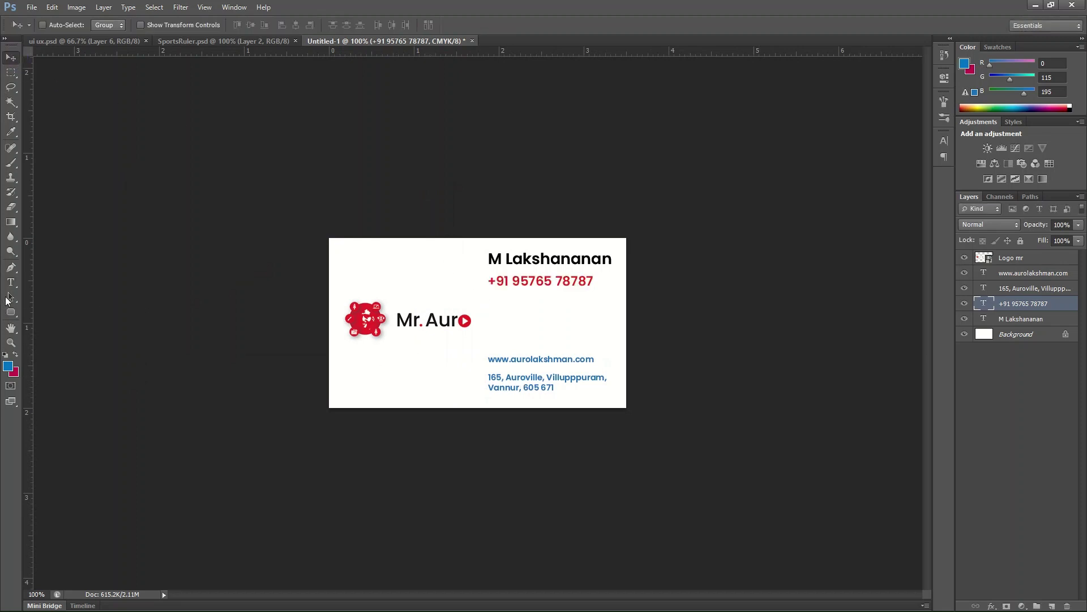
# Colour the postal address text near-black (#282828)
pyautogui.press('t')
pyautogui.click(526, 376)
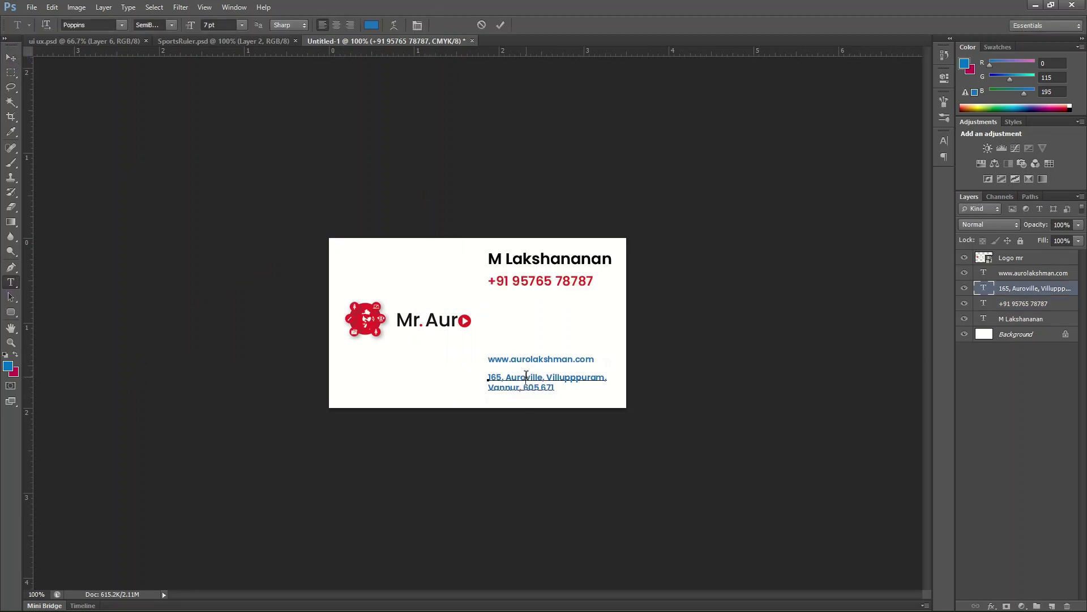
pyautogui.hotkey('ctrl', 'a')
pyautogui.click(371, 25)
pyautogui.write('282828')
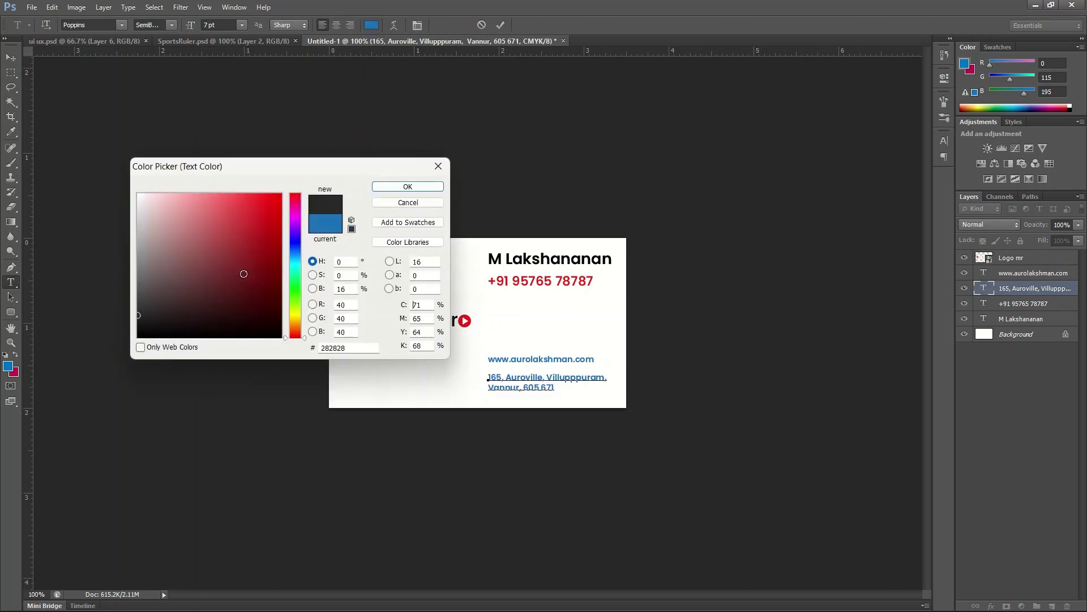
pyautogui.moveTo(243, 274); pyautogui.dragTo(335, 393)
pyautogui.click(409, 188)
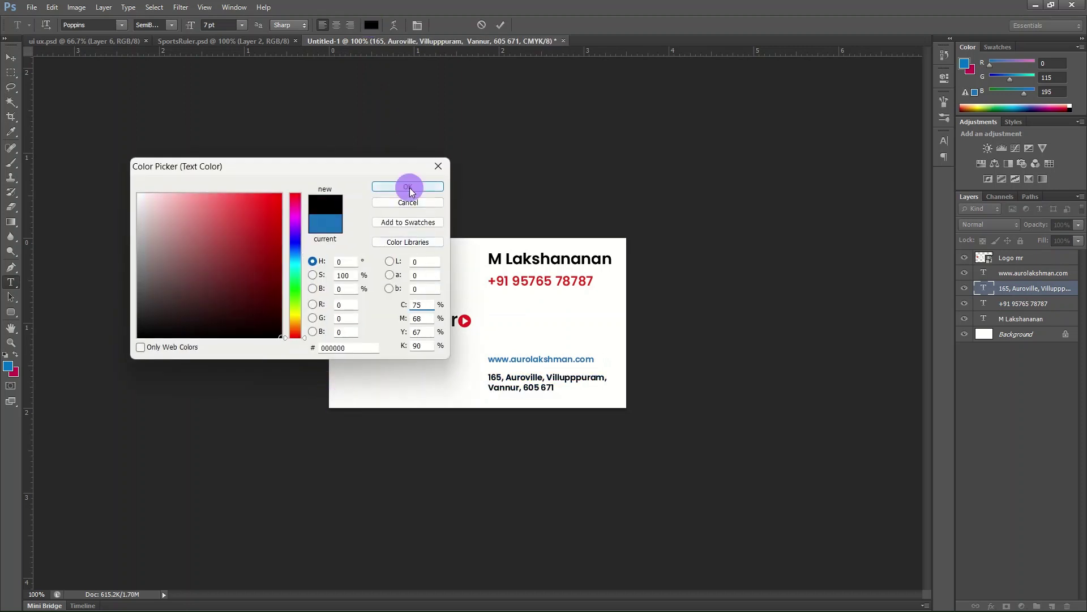
pyautogui.click(10, 58)
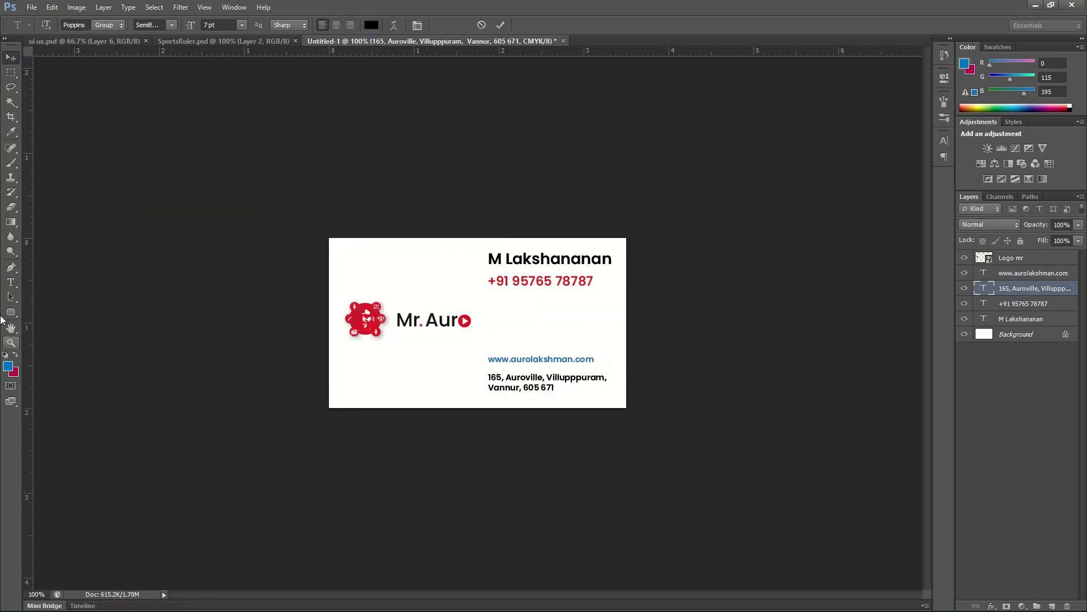
# Colour the website text black
pyautogui.click(11, 282)
pyautogui.click(524, 358)
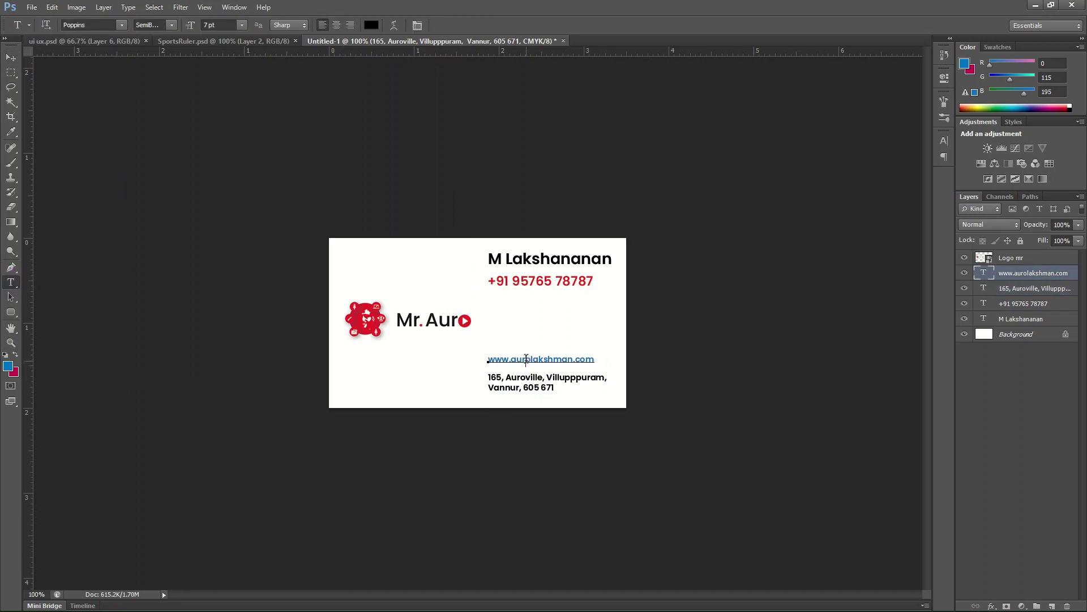
pyautogui.click(526, 359)
pyautogui.hotkey('ctrl', 'a')
pyautogui.click(372, 25)
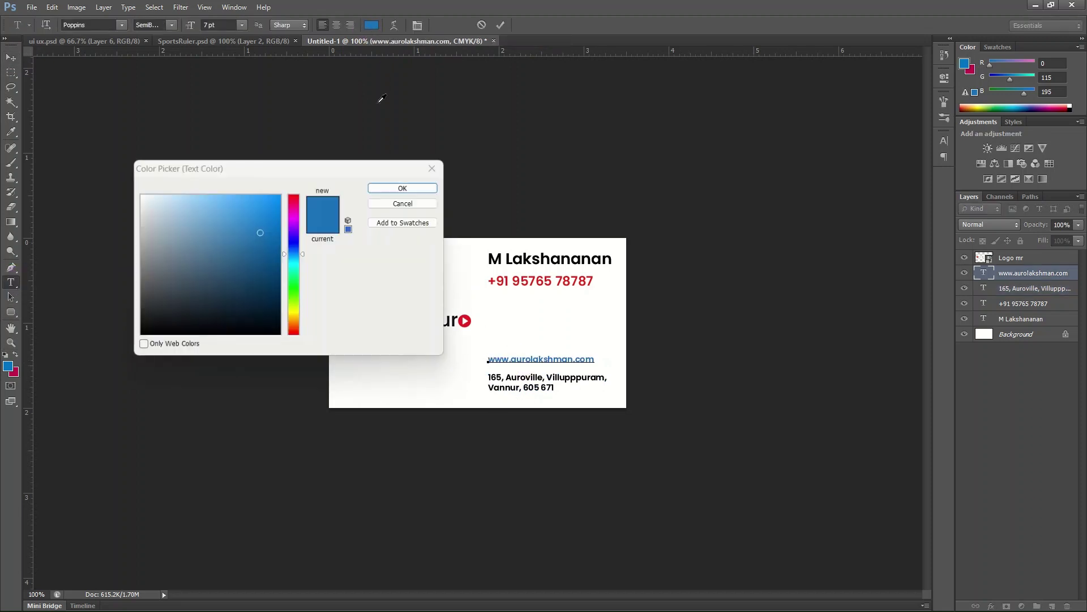
pyautogui.click(408, 187)
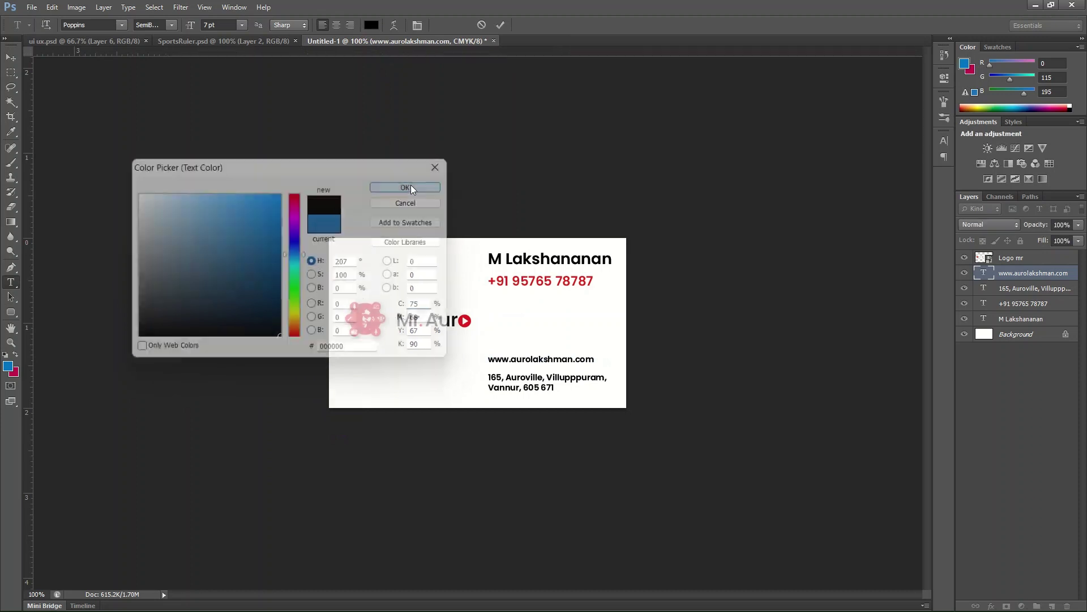
pyautogui.click(11, 57)
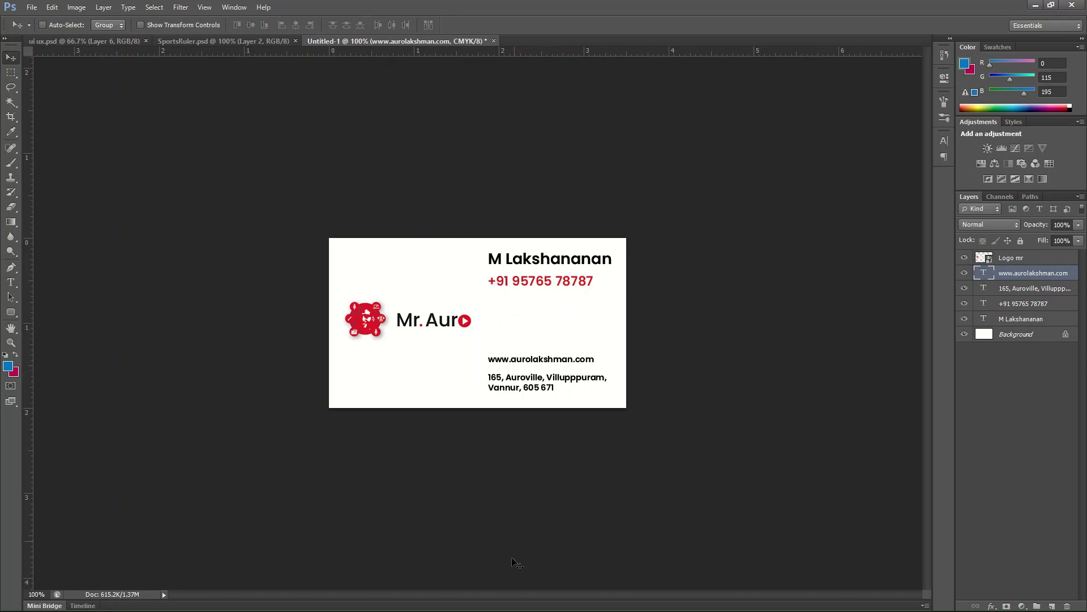
# Copy the WhatsApp icon from ui ux.psd onto Untitled-1, scale it to about 62%, and set it beside the phone number
pyautogui.click(118, 43)
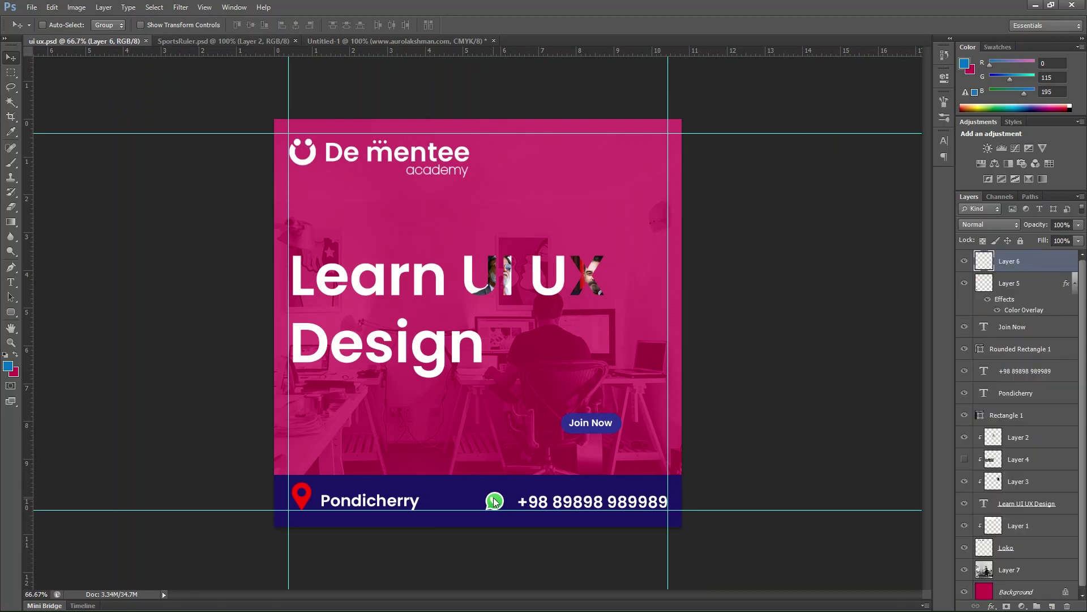
pyautogui.moveTo(494, 501)
pyautogui.mouseDown()
pyautogui.moveTo(388, 82)
pyautogui.moveTo(388, 41)
pyautogui.moveTo(473, 290)
pyautogui.mouseUp()
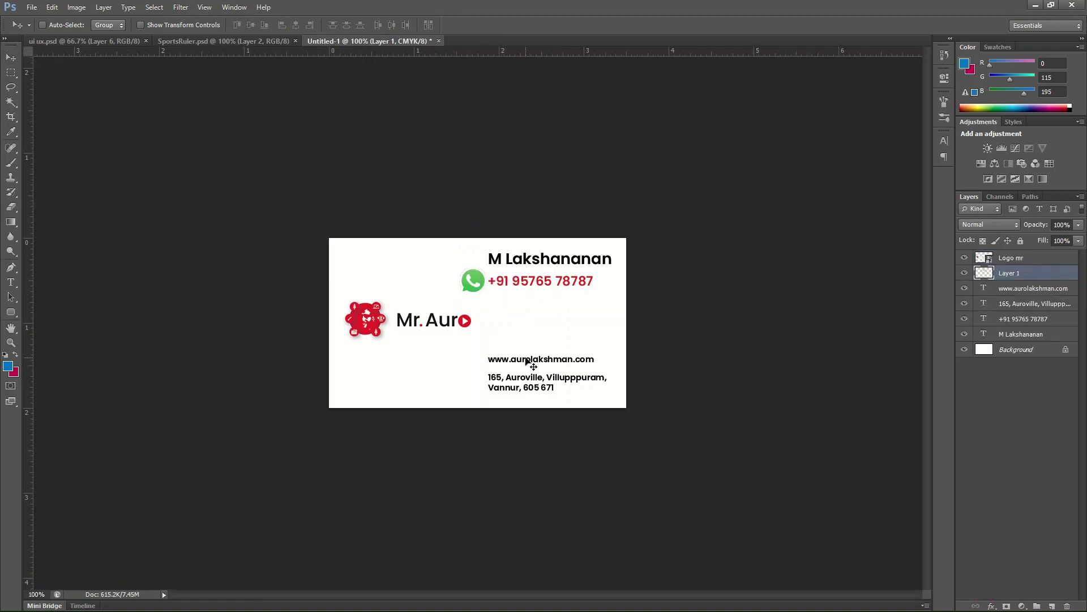
pyautogui.hotkey('ctrl', 't')
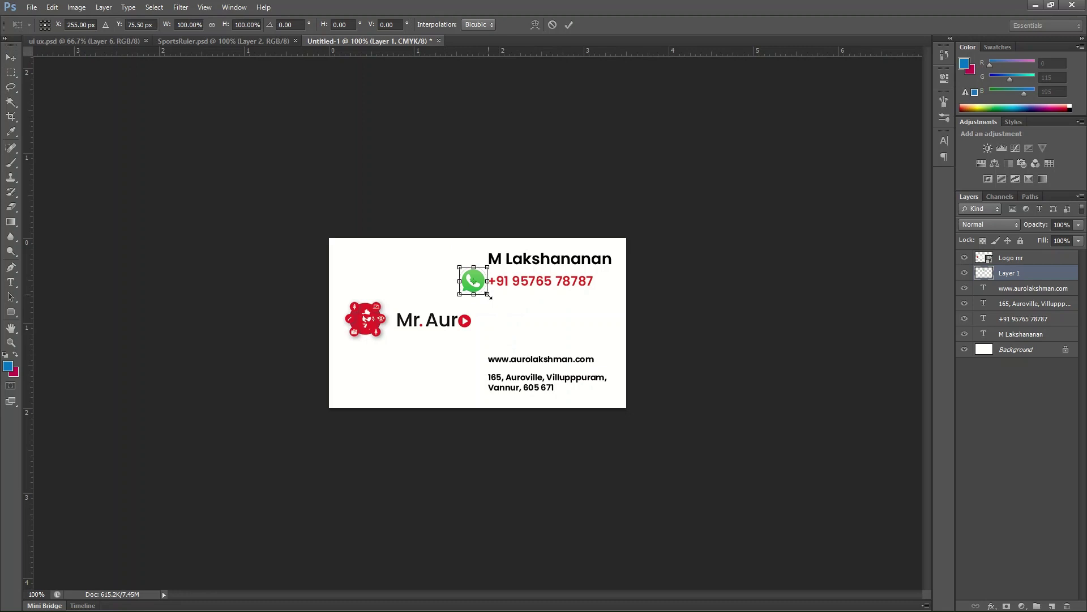
pyautogui.moveTo(488, 294); pyautogui.dragTo(479, 288)
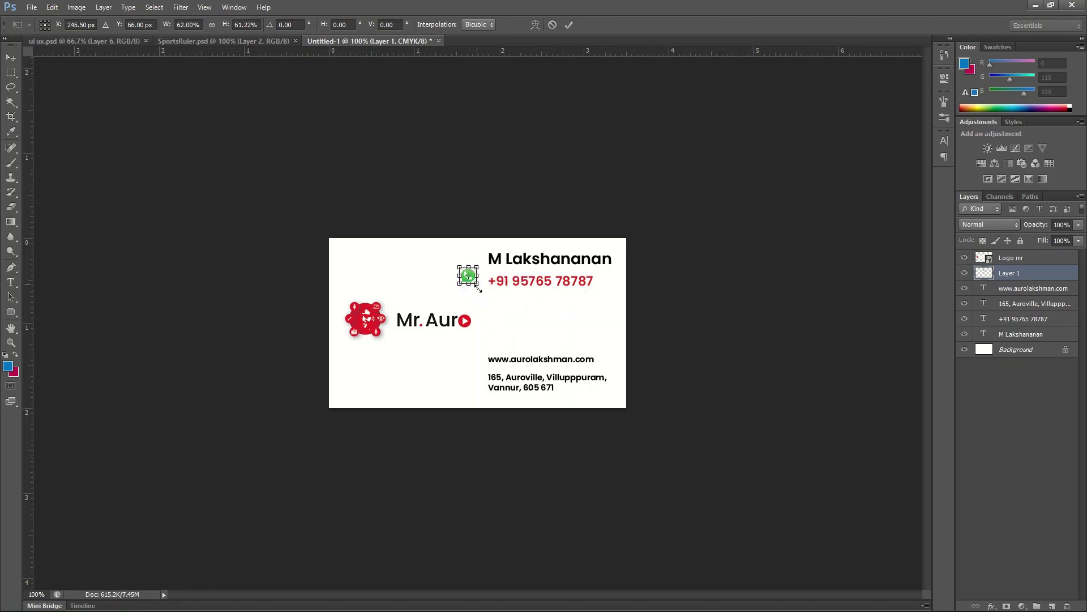
pyautogui.press('Return')
pyautogui.moveTo(474, 276); pyautogui.dragTo(475, 283)
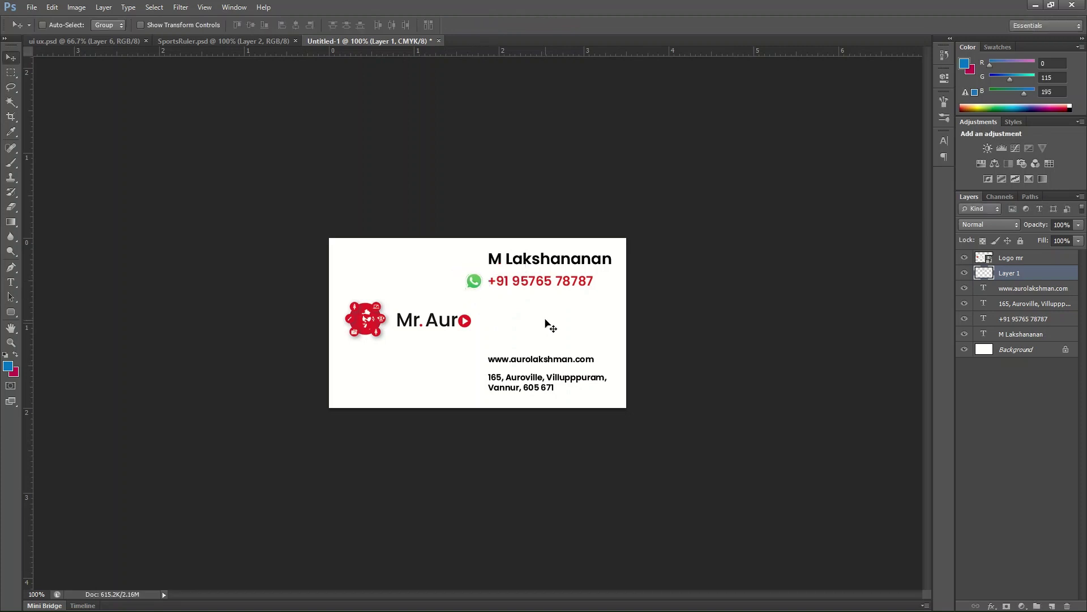
# Bring the red location pin from the ui ux poster onto the card, scaled to about 44%
pyautogui.click(179, 43)
pyautogui.click(130, 41)
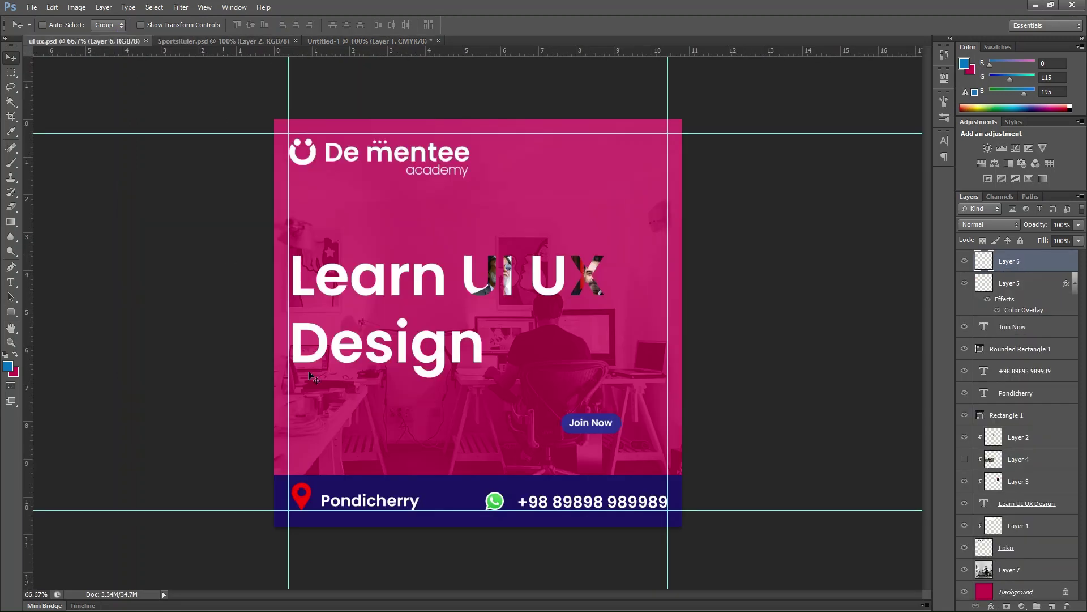
pyautogui.click(302, 502)
pyautogui.rightClick(301, 502)
pyautogui.click(326, 510)
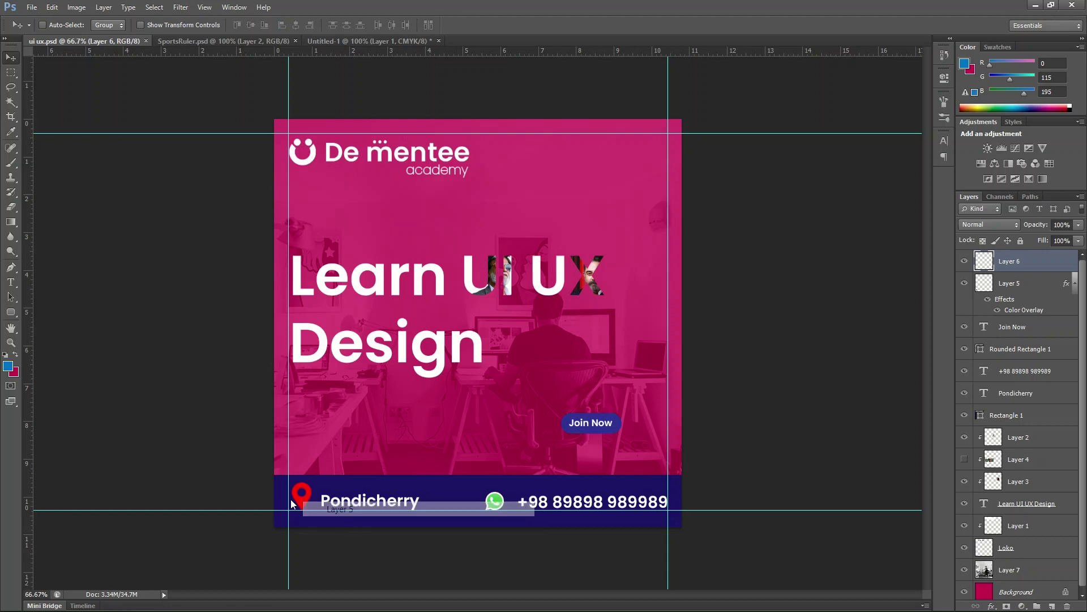
pyautogui.moveTo(301, 501)
pyautogui.mouseDown()
pyautogui.moveTo(363, 68)
pyautogui.moveTo(463, 382)
pyautogui.moveTo(475, 378)
pyautogui.mouseUp()
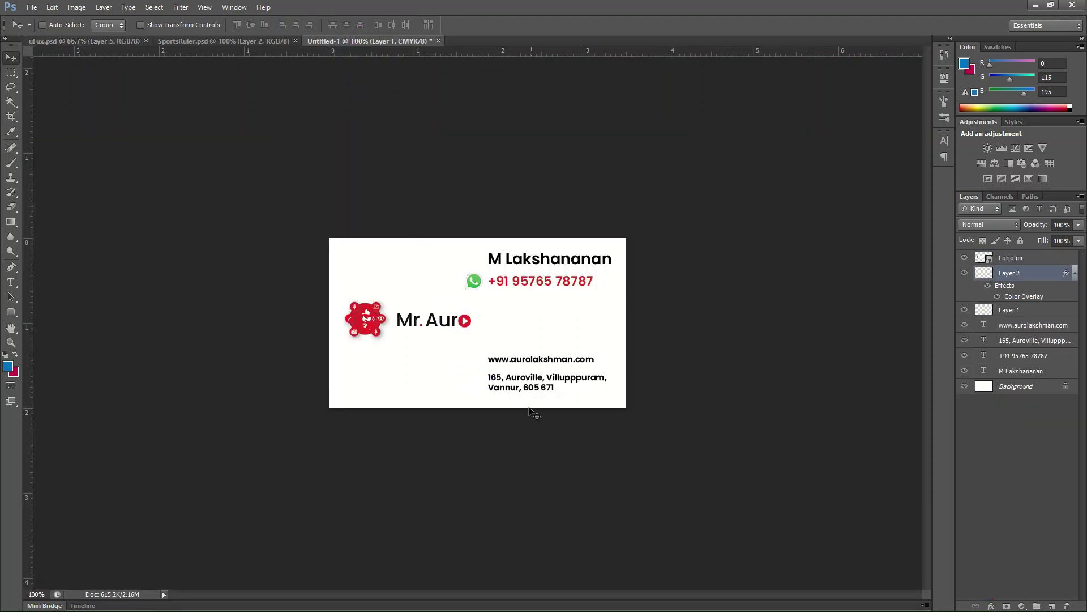
pyautogui.hotkey('ctrl', 't')
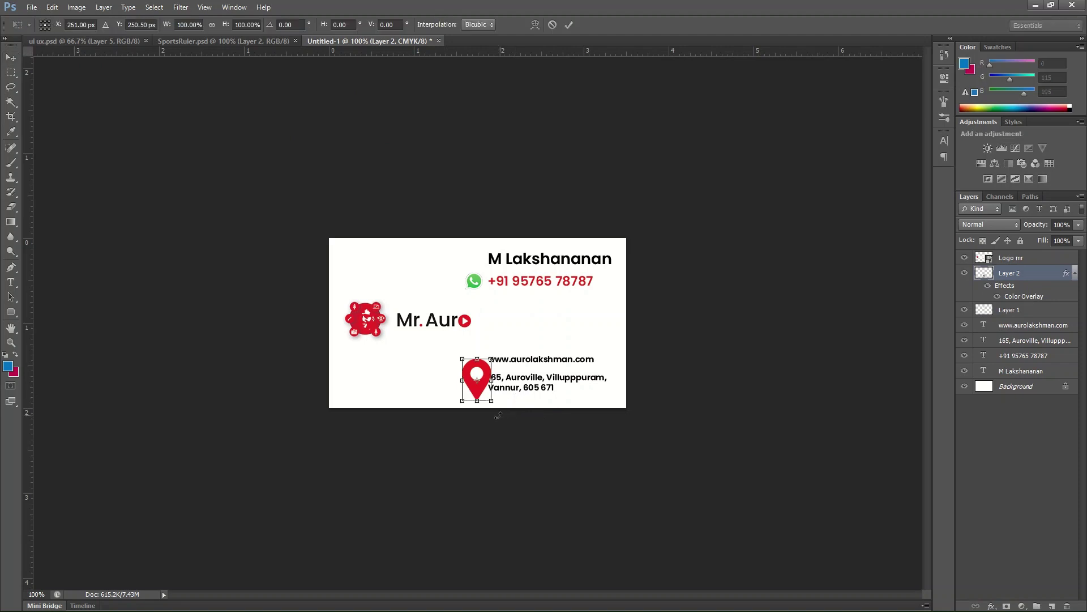
pyautogui.moveTo(491, 402); pyautogui.dragTo(474, 386)
pyautogui.press('Return')
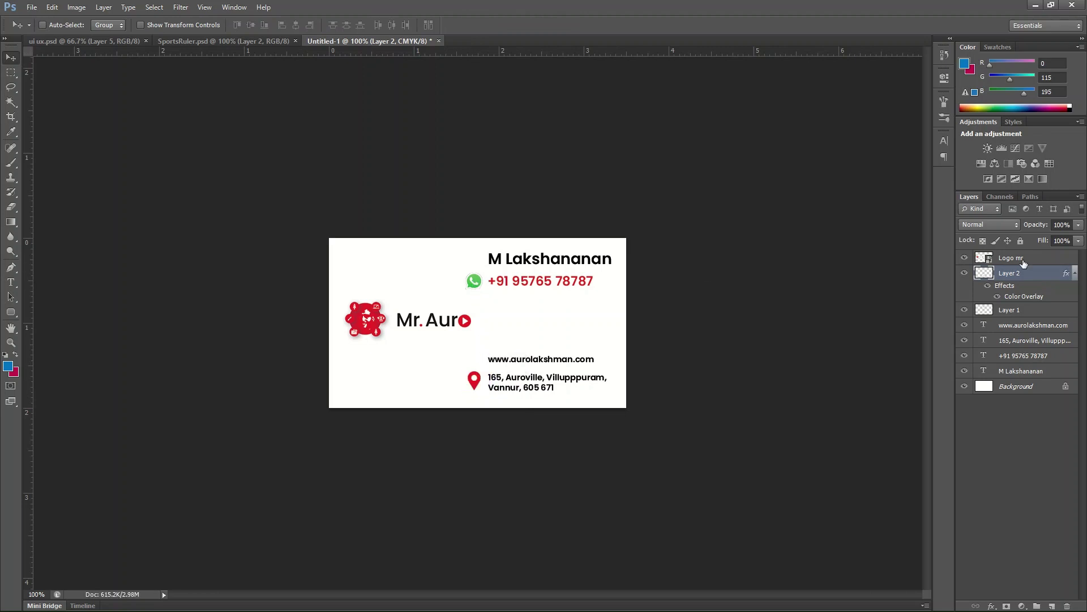
pyautogui.keyDown('ctrl'); pyautogui.click(1008, 309); pyautogui.keyUp('ctrl')
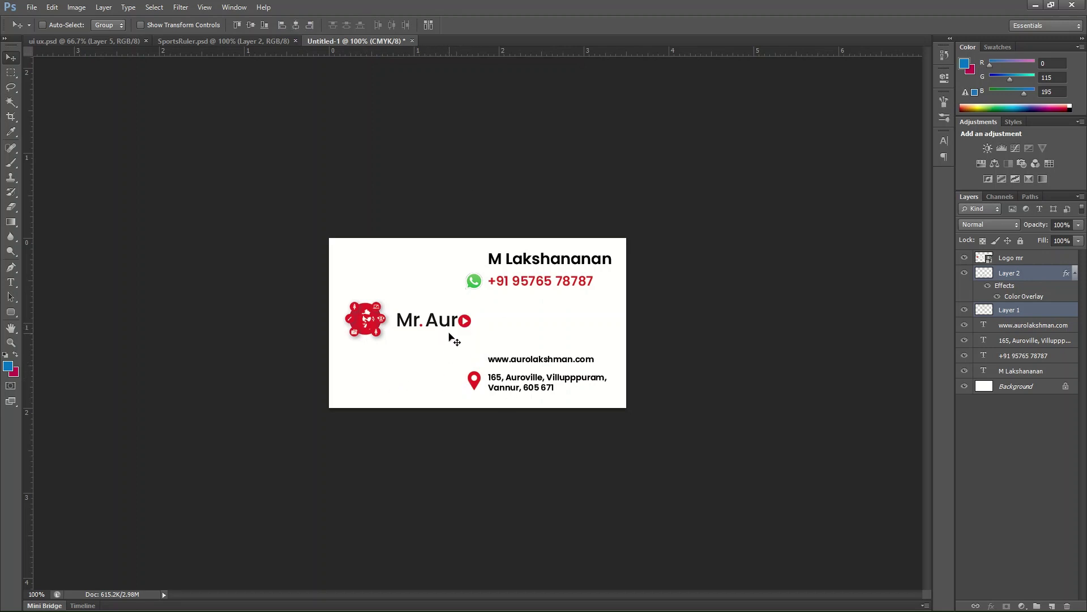
pyautogui.rightClick(517, 358)
pyautogui.click(542, 361)
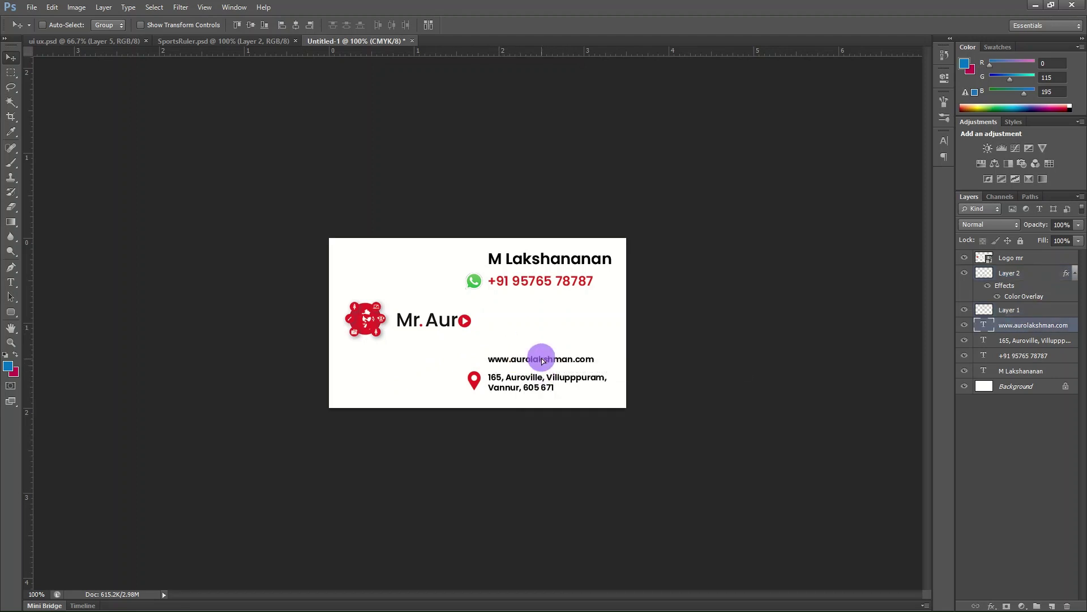
pyautogui.moveTo(542, 360); pyautogui.dragTo(541, 356)
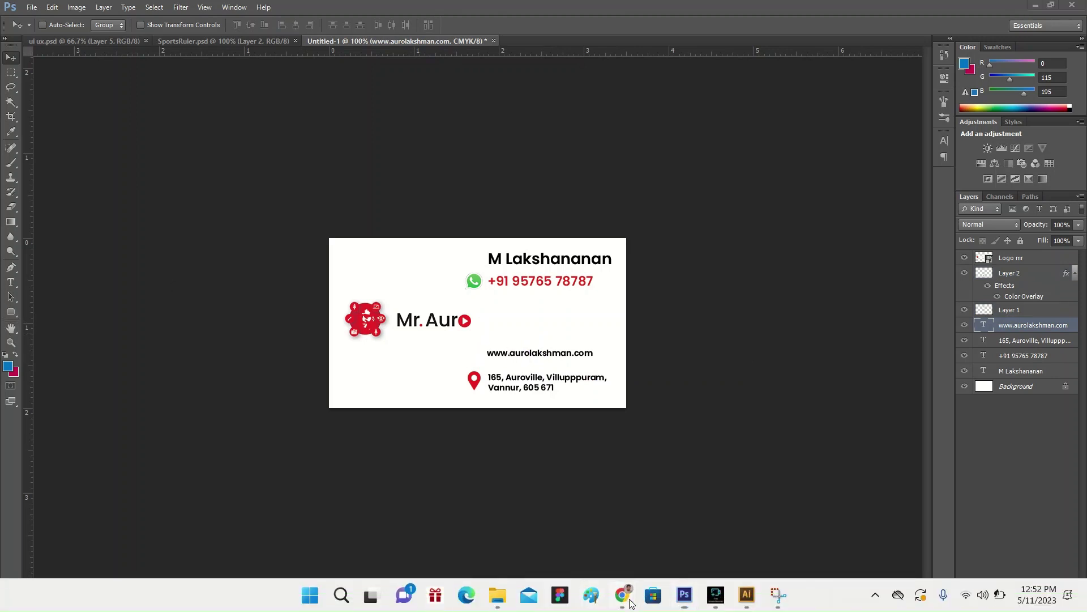
# Search Google images for 'globe icon'
pyautogui.moveTo(622, 594)
pyautogui.click(541, 525)
pyautogui.tripleClick(360, 90)
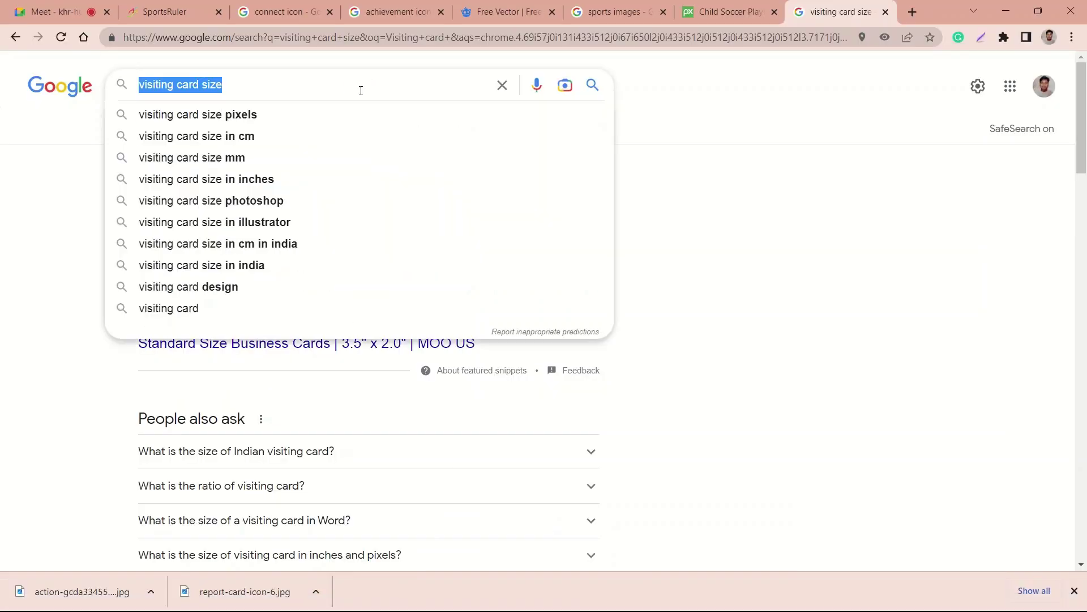
pyautogui.write('gl')
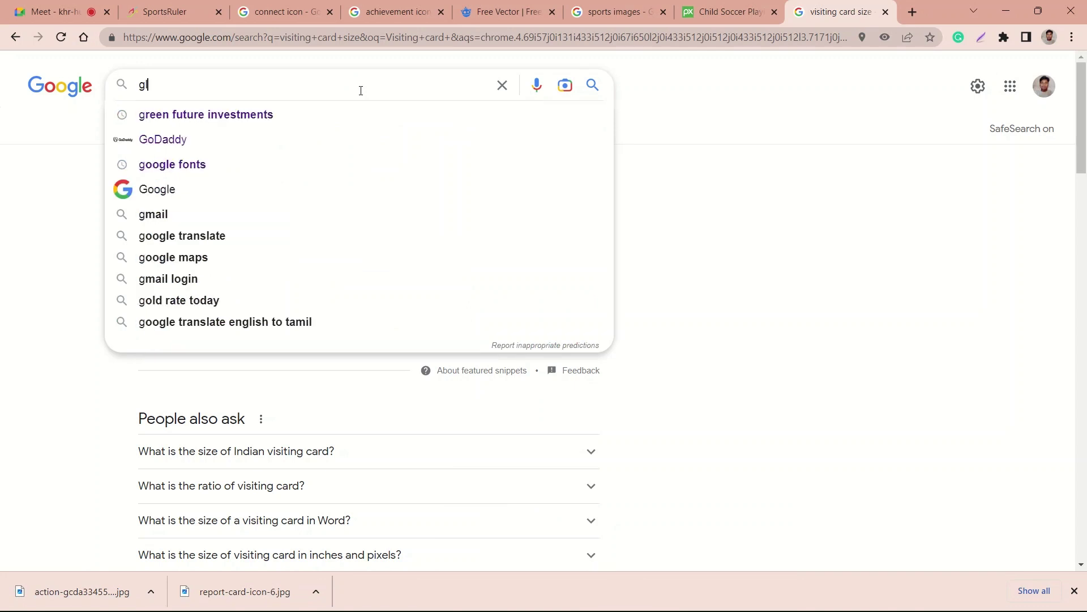
pyautogui.write('obe')
pyautogui.press('BackSpace')
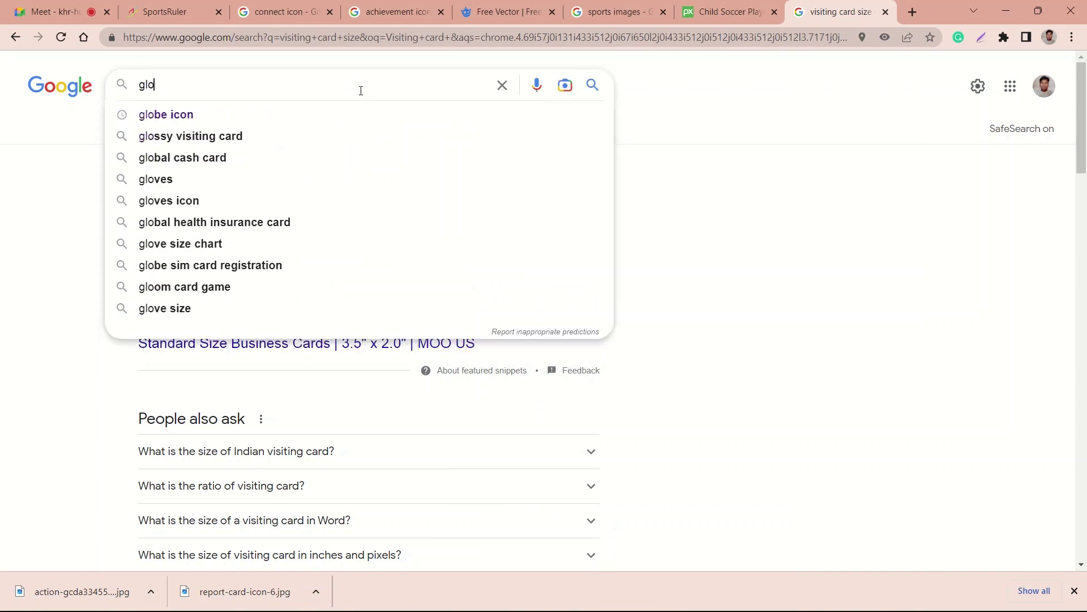
pyautogui.write('be')
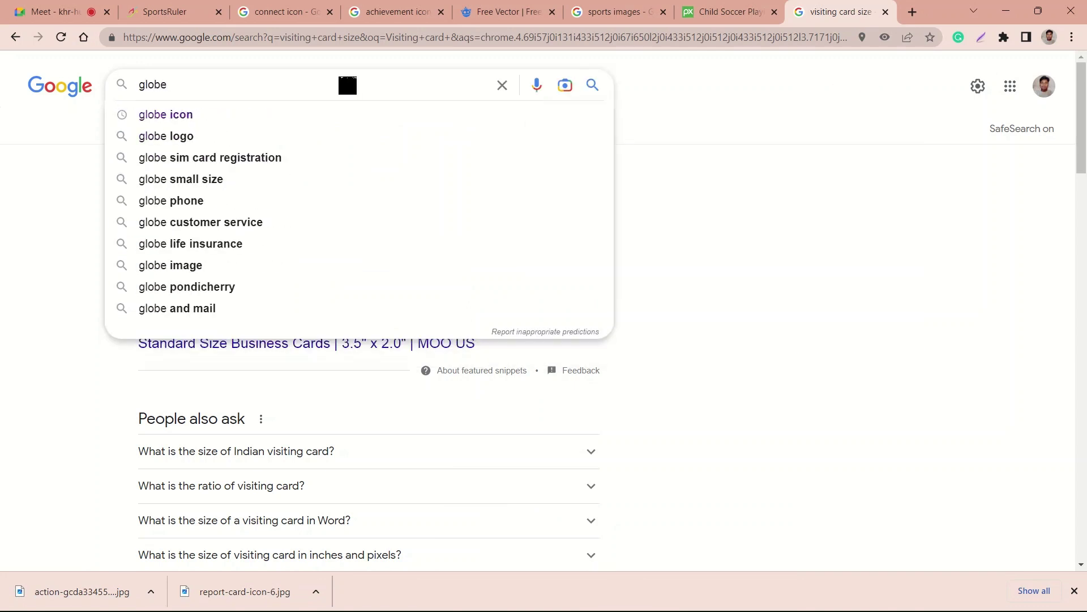
pyautogui.click(204, 114)
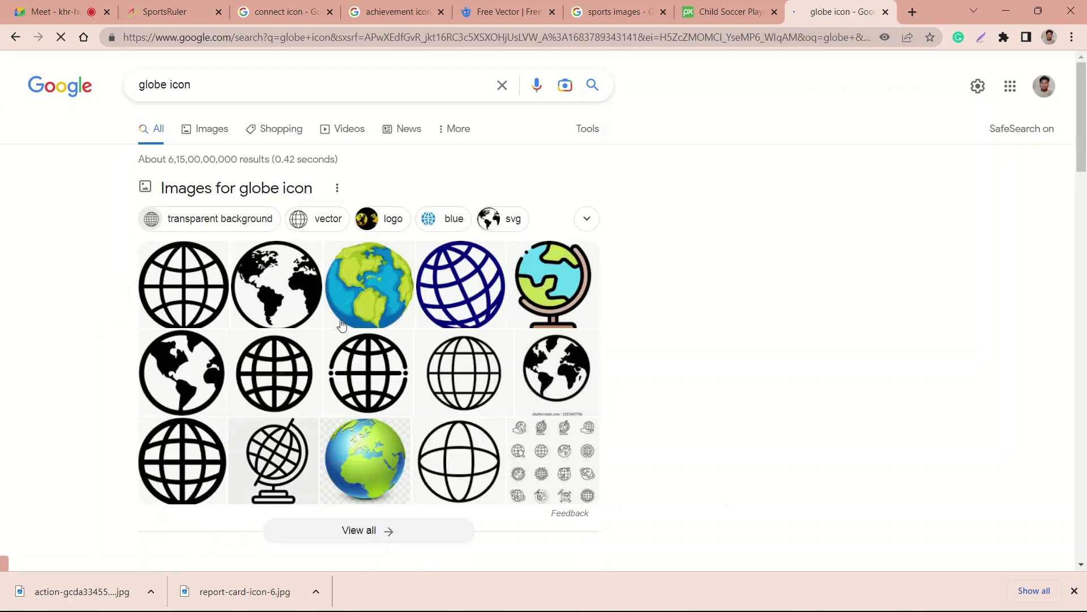
# Browse the globe results and open the CityPNG Earth World Globe Icon preview
pyautogui.click(554, 375)
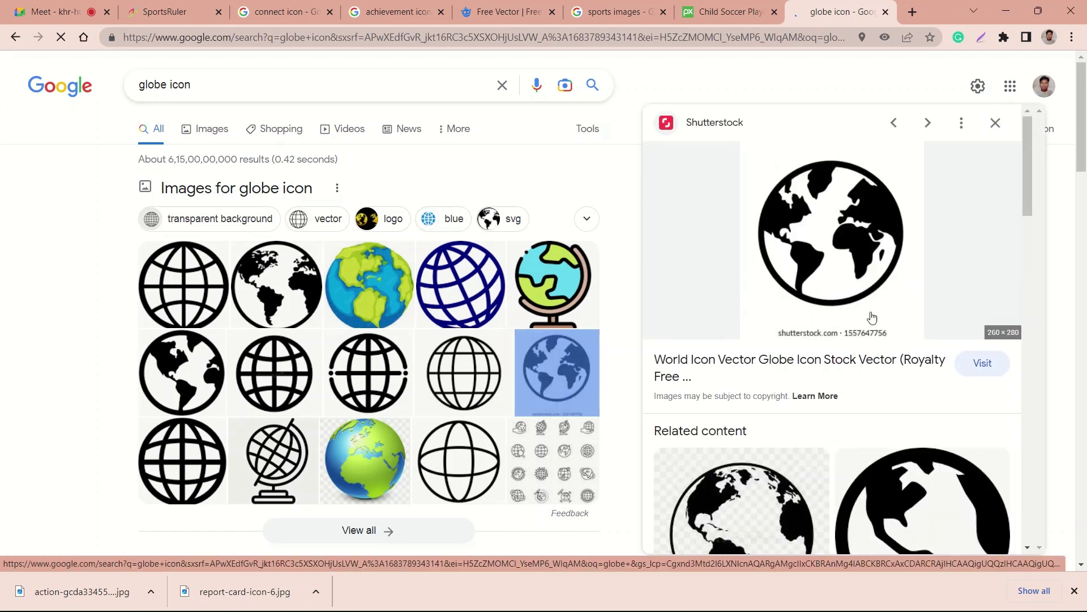
pyautogui.scroll(-3, 821, 459)
pyautogui.scroll(-3, 922, 396)
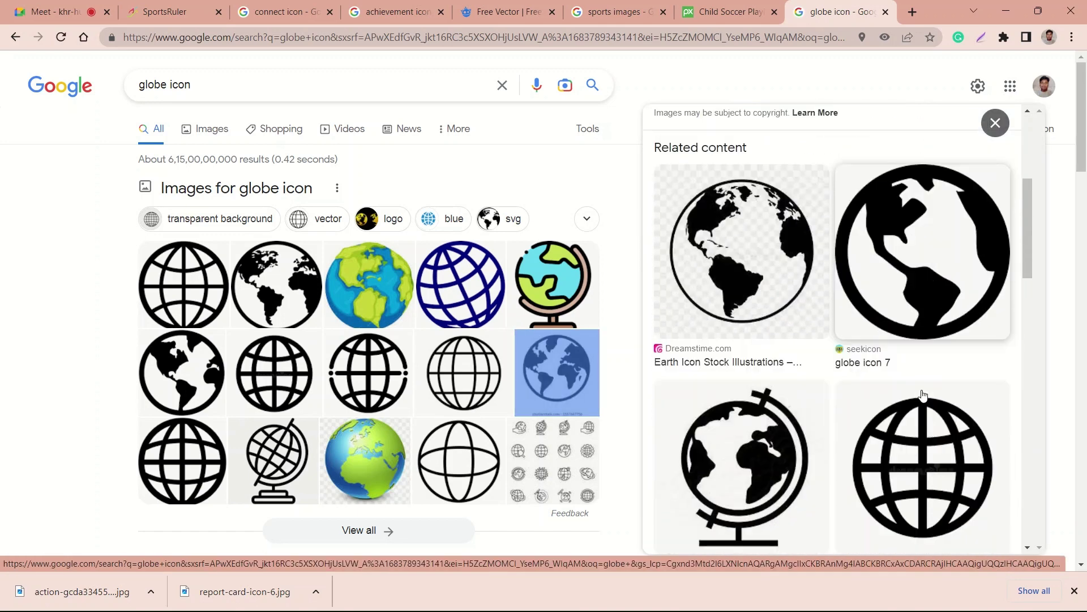
pyautogui.click(930, 275)
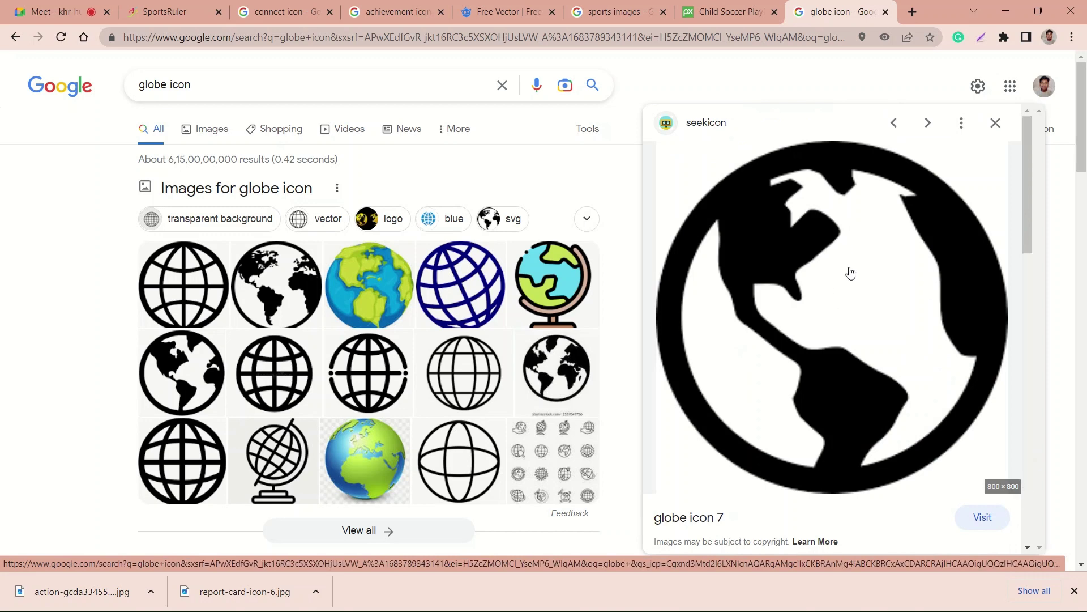
pyautogui.scroll(-3, 812, 473)
pyautogui.scroll(-2, 810, 453)
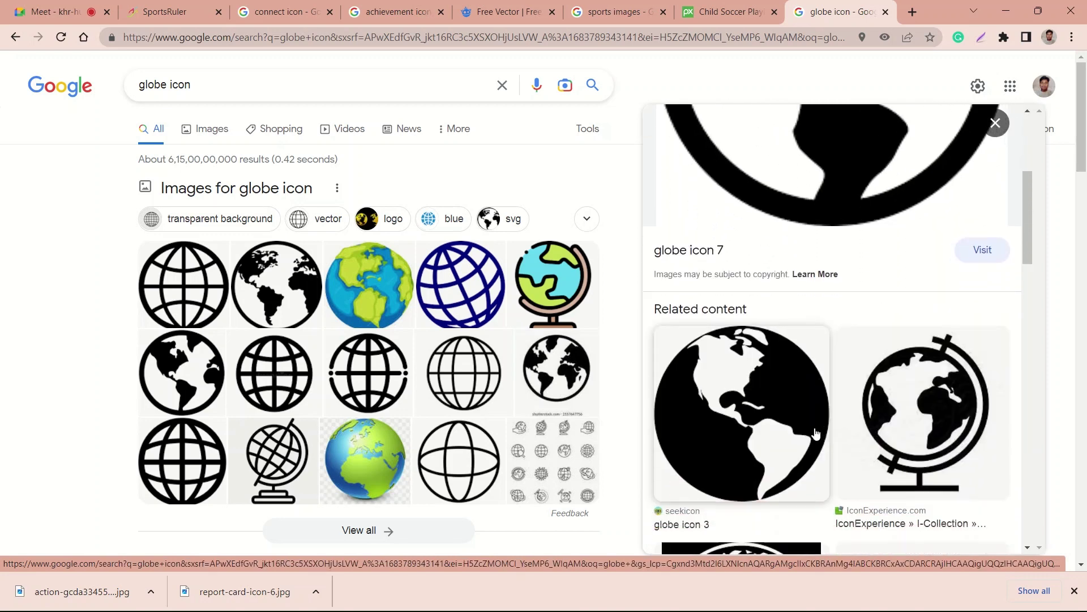
pyautogui.scroll(-2, 808, 436)
pyautogui.scroll(-2, 805, 422)
pyautogui.scroll(-3, 804, 422)
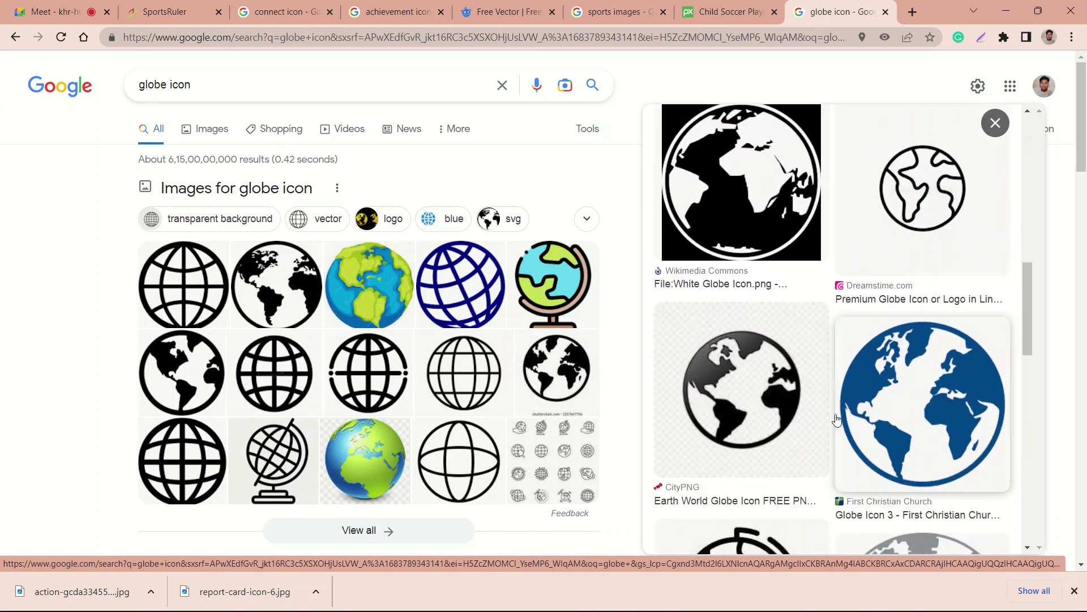
pyautogui.click(790, 418)
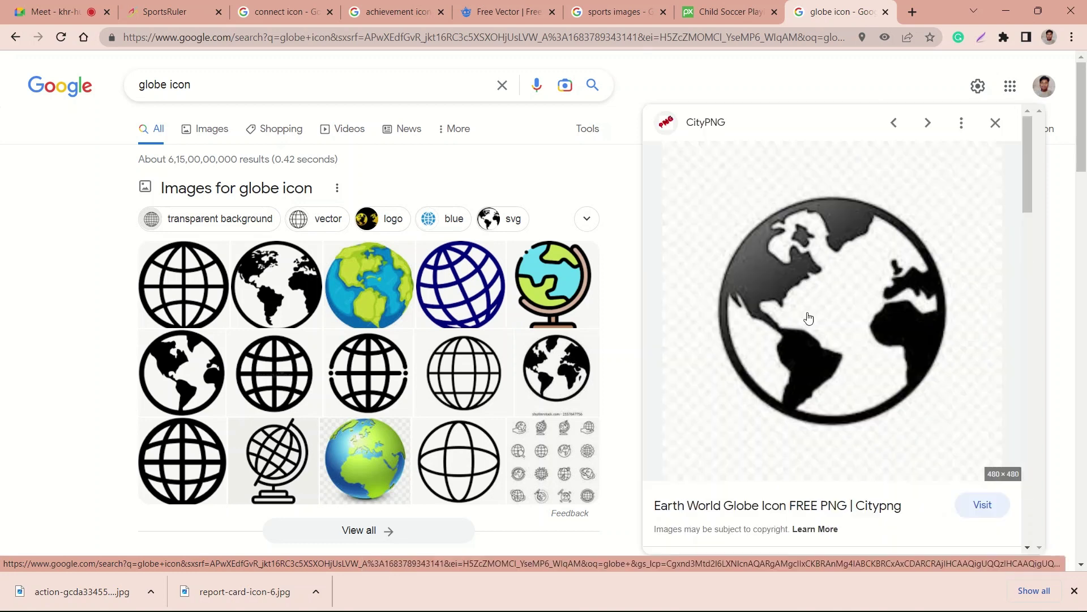
# Take a new Snipping Tool capture of the CityPNG globe preview image
pyautogui.click(805, 543)
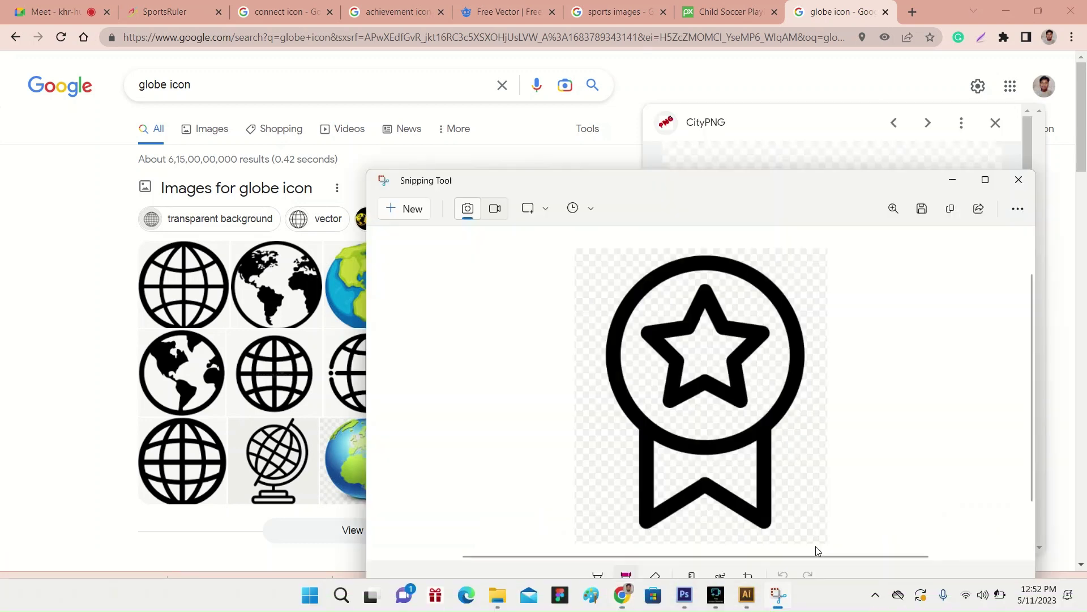
pyautogui.click(428, 212)
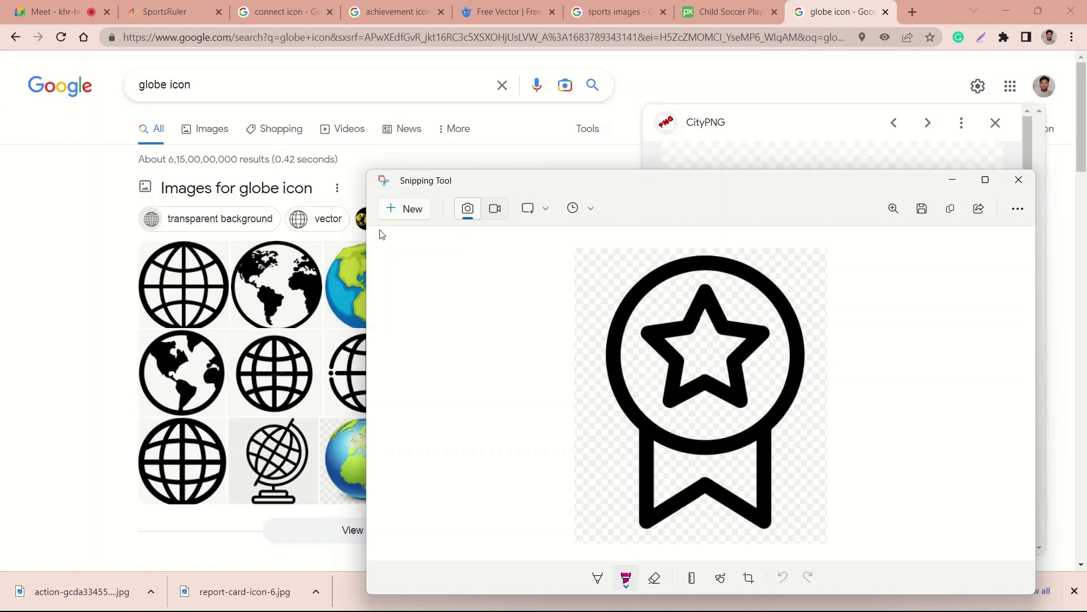
pyautogui.click(674, 165)
pyautogui.moveTo(675, 165); pyautogui.dragTo(980, 451)
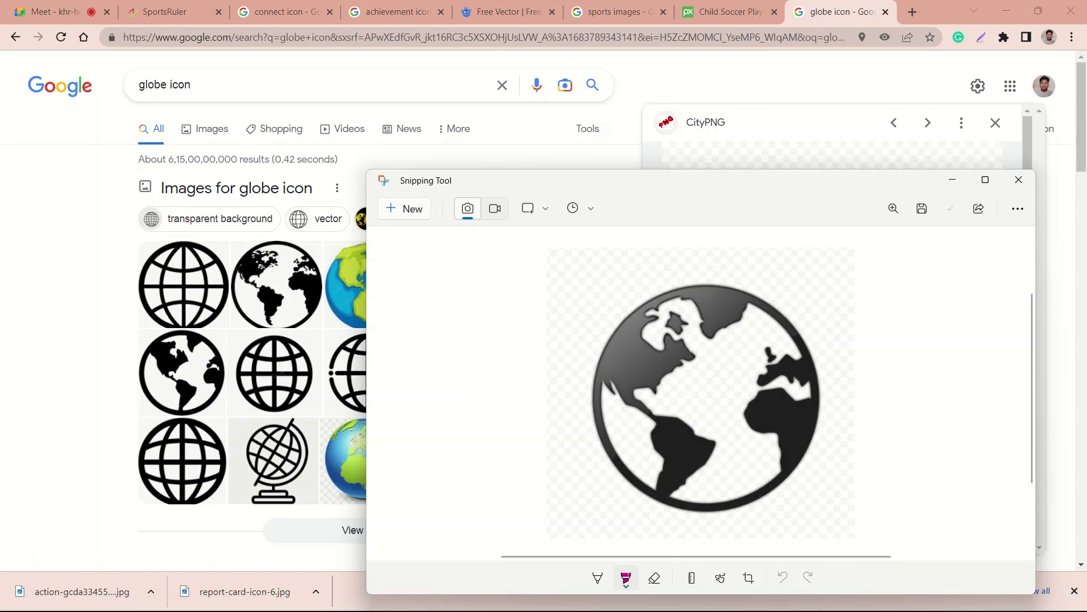
pyautogui.click(746, 595)
# Paste the globe capture into Illustrator, then Image Trace and Expand it into paths
pyautogui.click(362, 363)
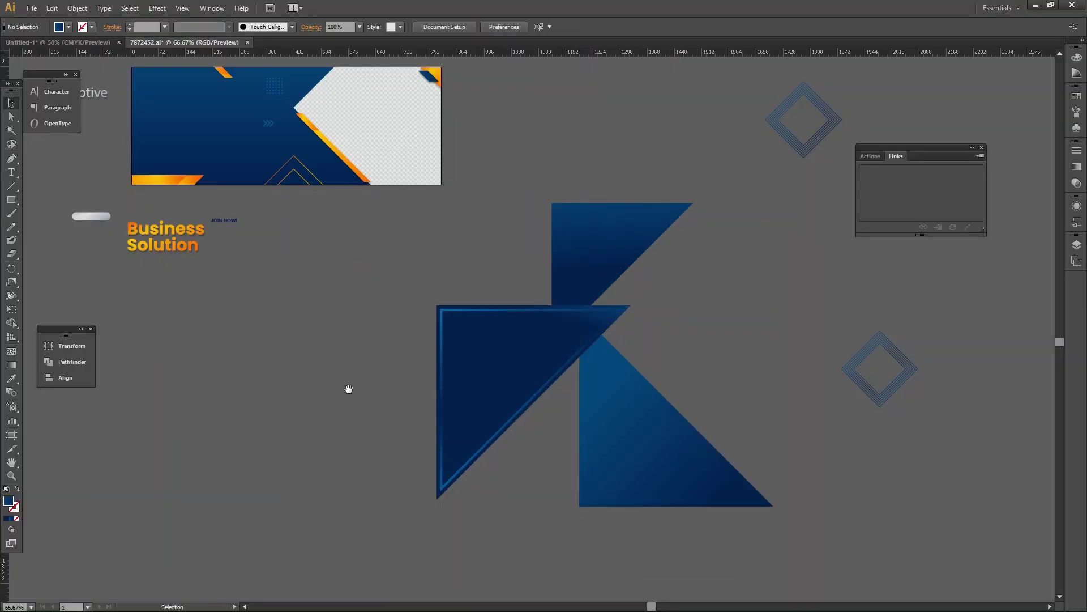
pyautogui.moveTo(347, 389); pyautogui.dragTo(531, 218)
pyautogui.hotkey('ctrl', 'v')
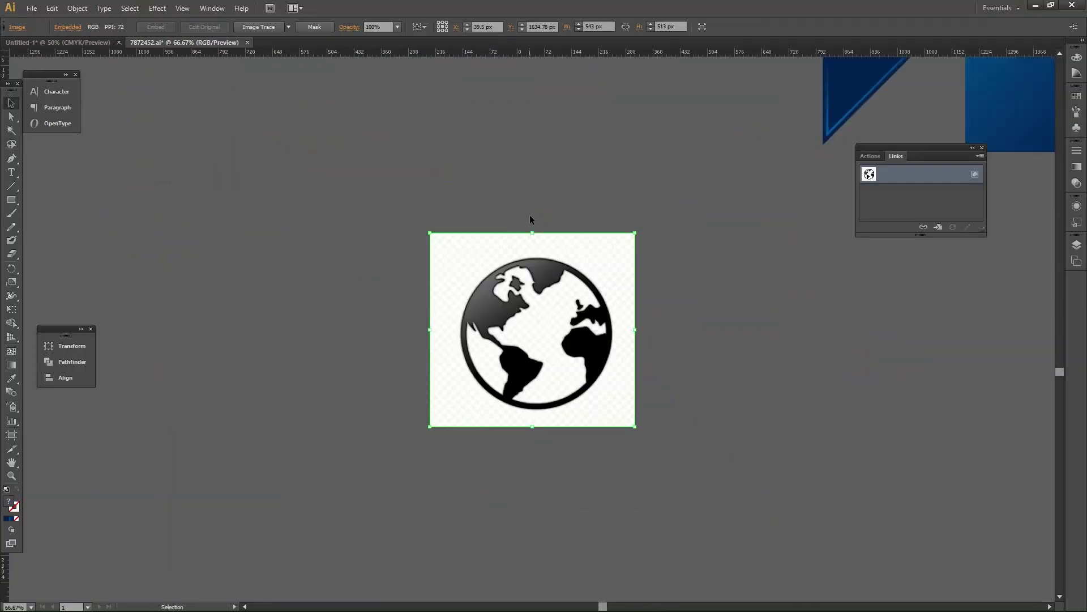
pyautogui.click(262, 31)
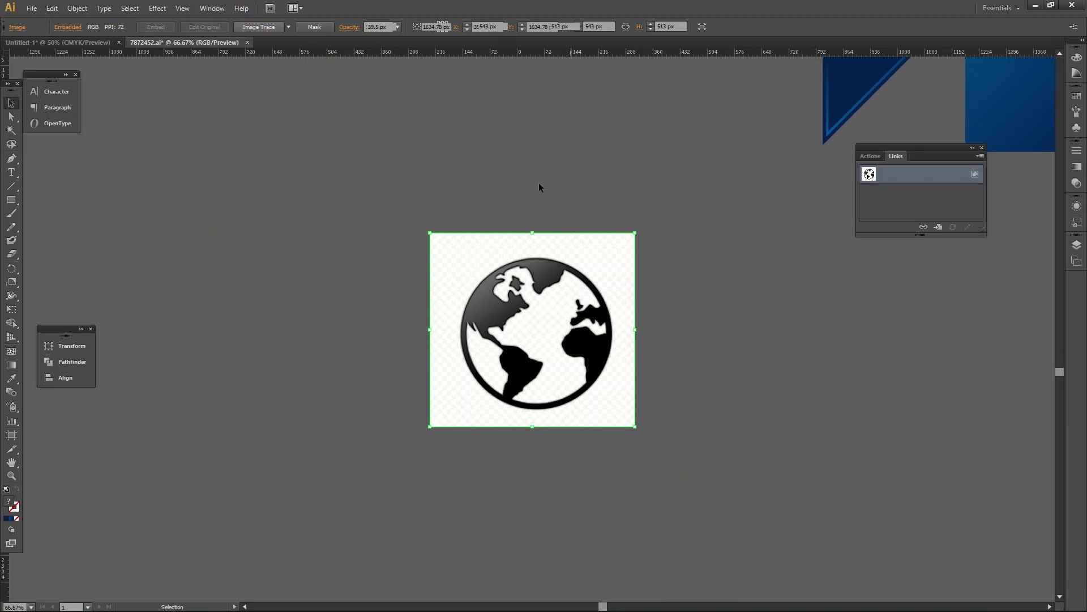
pyautogui.click(280, 29)
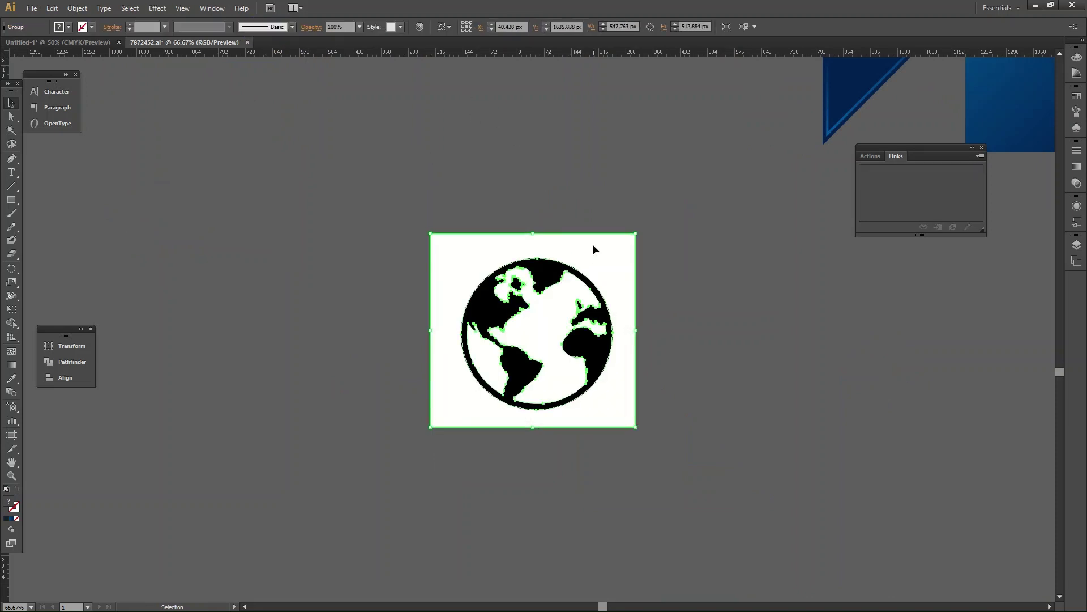
# Ungroup the traced globe, move the white background pieces aside, and select the black globe
pyautogui.rightClick(596, 244)
pyautogui.click(647, 325)
pyautogui.click(746, 338)
pyautogui.moveTo(618, 281); pyautogui.dragTo(284, 168)
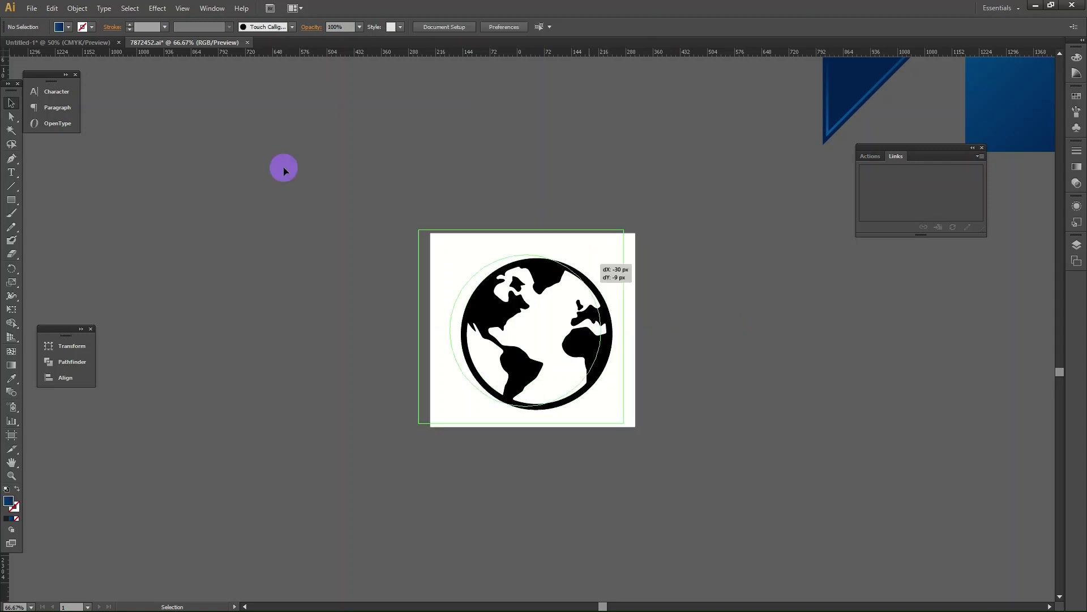
pyautogui.moveTo(529, 390)
pyautogui.mouseDown()
pyautogui.moveTo(651, 162)
pyautogui.moveTo(671, 146)
pyautogui.mouseUp()
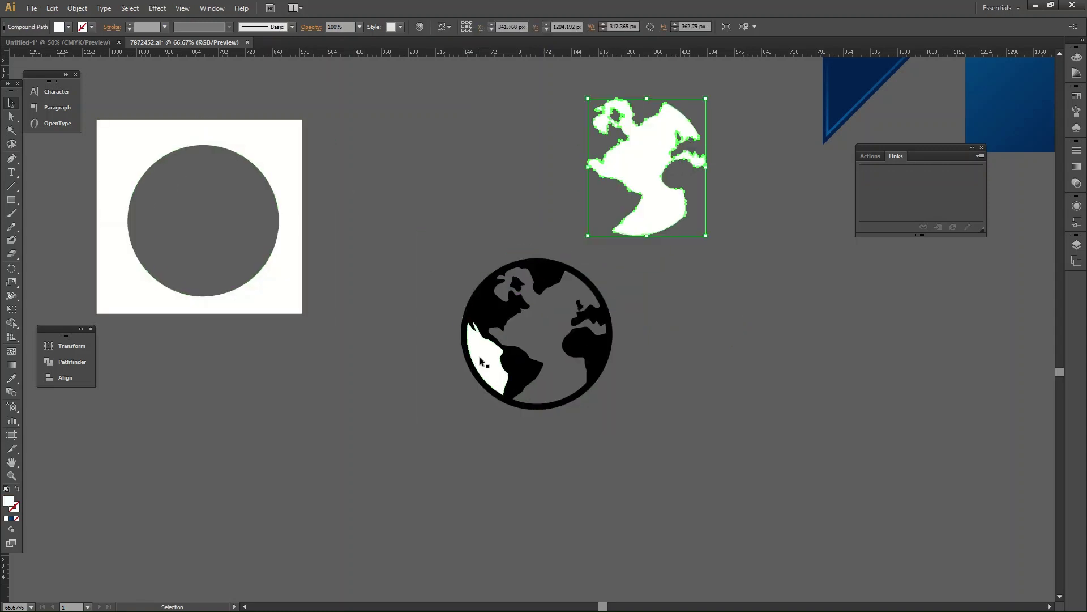
pyautogui.moveTo(493, 371); pyautogui.dragTo(303, 292)
pyautogui.moveTo(580, 399); pyautogui.dragTo(624, 411)
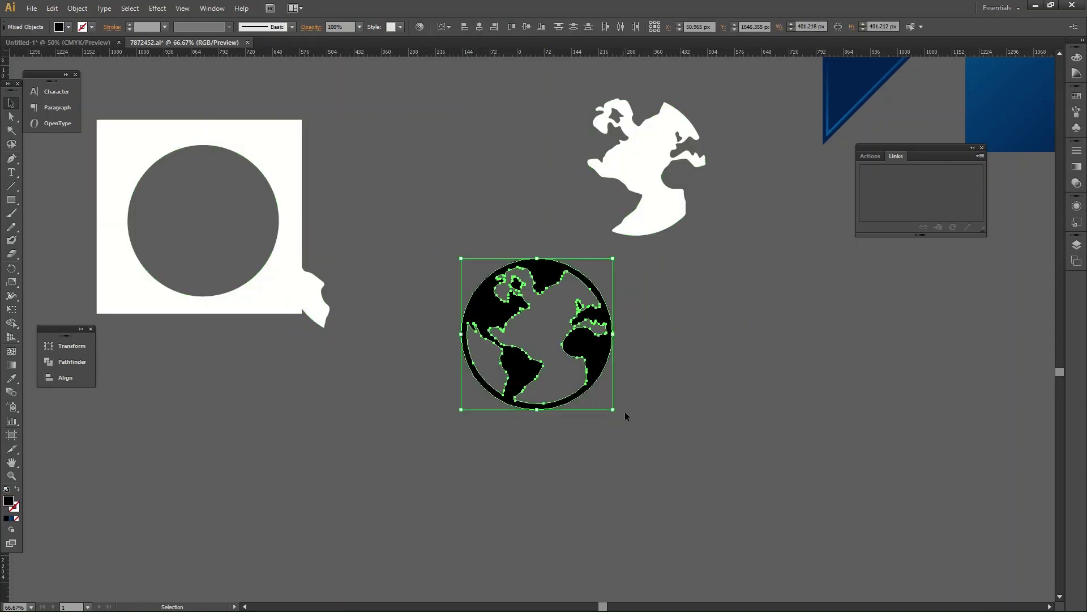
# Paste the copied Illustrator globe into the Photoshop card as a shape layer
pyautogui.press('a')
pyautogui.press('v')
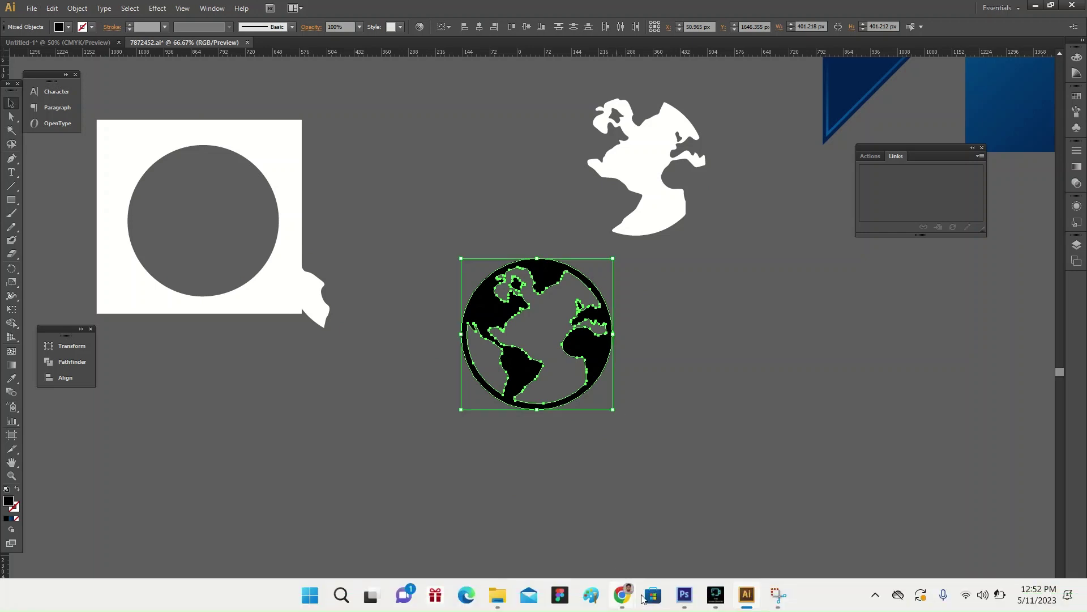
pyautogui.click(684, 595)
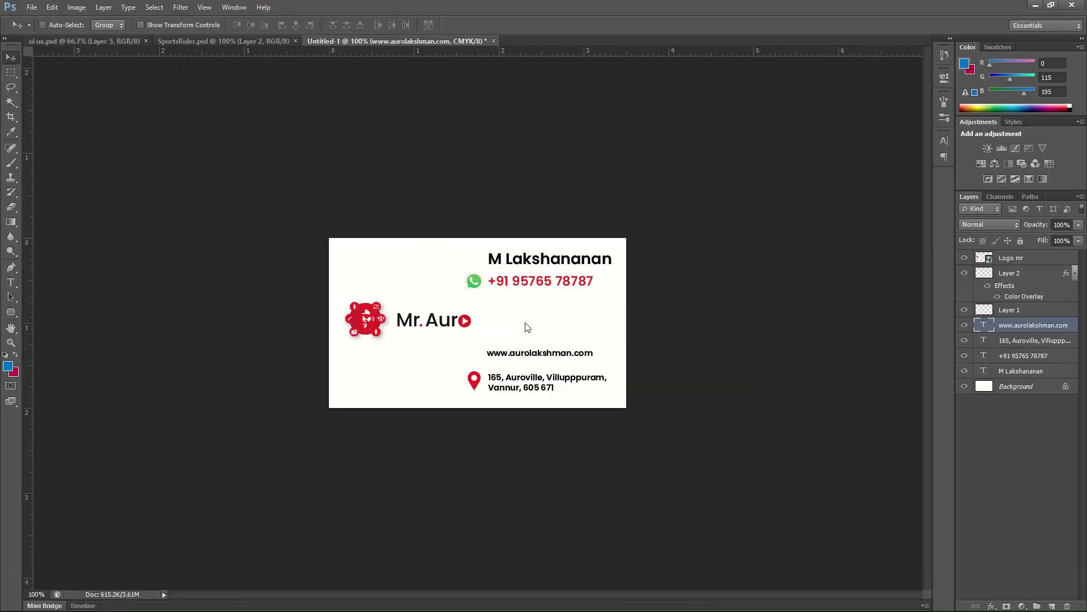
pyautogui.hotkey('ctrl', 'v')
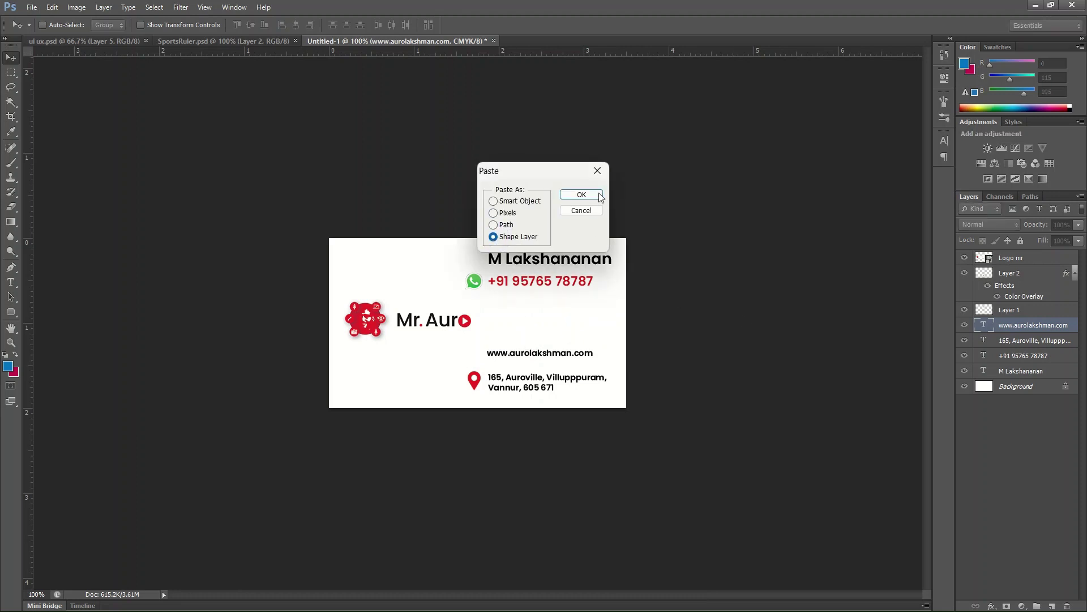
pyautogui.click(599, 195)
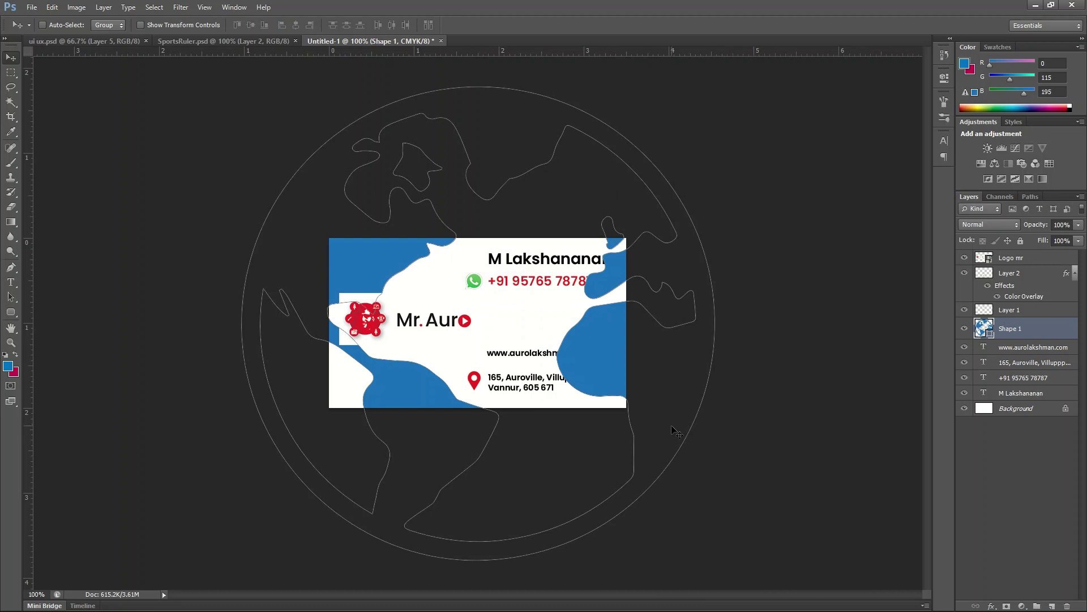
pyautogui.hotkey('ctrl', 't')
pyautogui.moveTo(714, 561)
pyautogui.mouseDown()
pyautogui.moveTo(630, 456)
pyautogui.moveTo(311, 150)
pyautogui.mouseUp()
pyautogui.moveTo(278, 118)
pyautogui.mouseDown()
pyautogui.moveTo(525, 392)
pyautogui.moveTo(442, 326)
pyautogui.mouseUp()
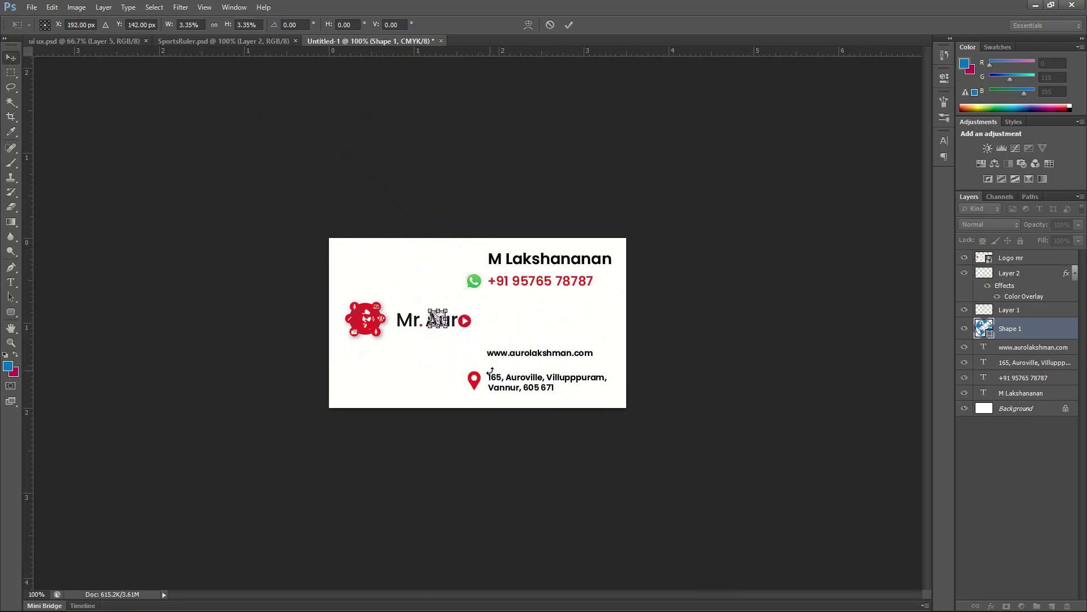
pyautogui.press('Return')
pyautogui.hotkey('shift', 'Right')
pyautogui.hotkey('shift', 'Right')
pyautogui.hotkey('shift', 'Right')
pyautogui.hotkey('shift', 'Down')
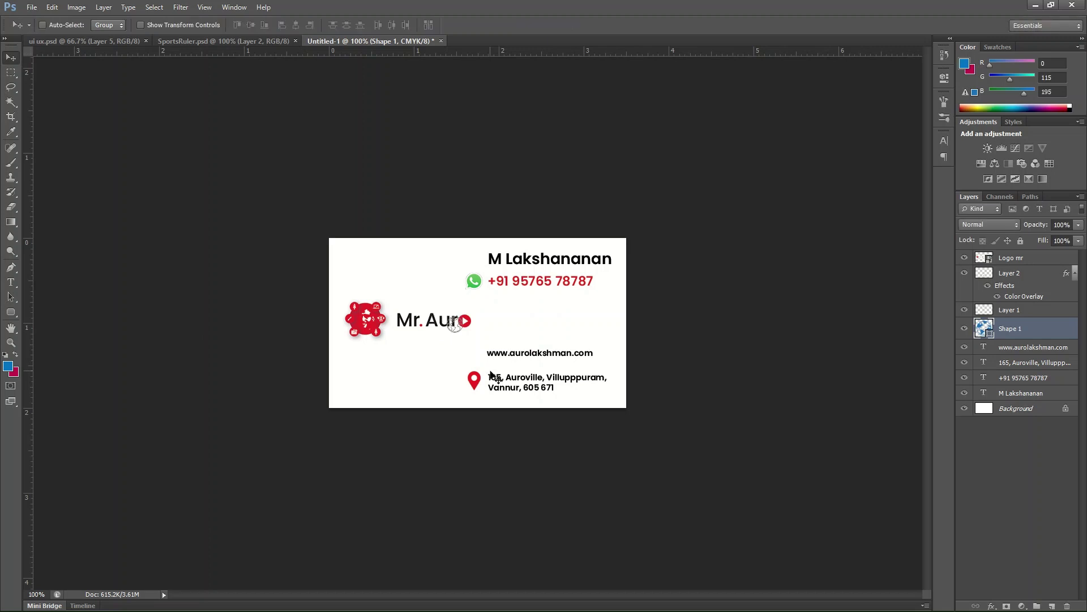
pyautogui.hotkey('shift', 'Down')
pyautogui.hotkey('shift', 'Down')
pyautogui.hotkey('shift', 'Down')
pyautogui.hotkey('shift', 'Right')
pyautogui.hotkey('shift', 'Right')
pyautogui.hotkey('shift', 'Down')
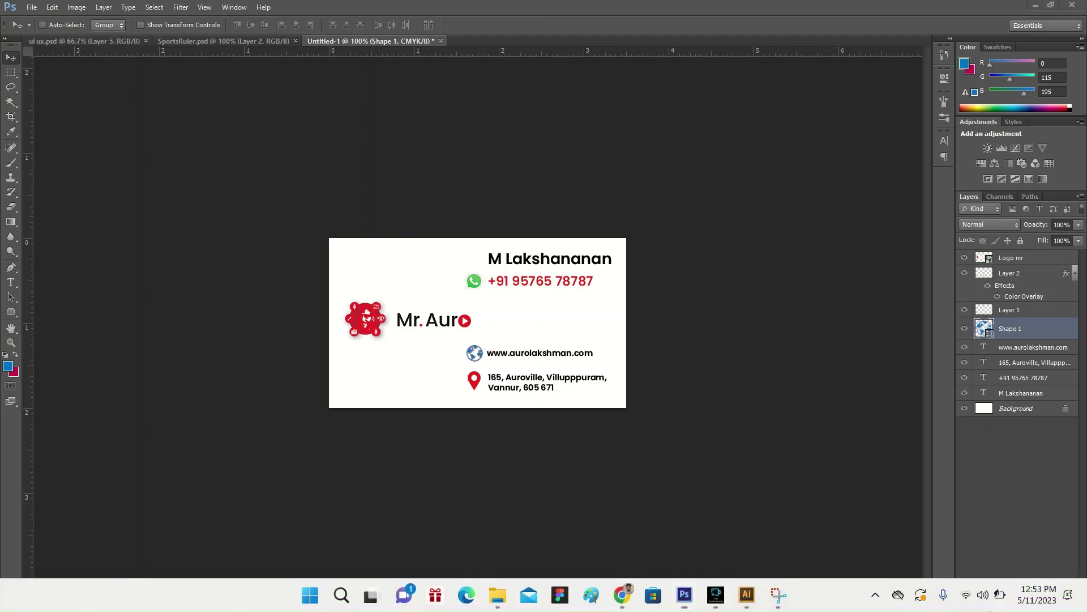
# Dismiss the system quick settings and select the Logo mr layer
pyautogui.click(984, 604)
pyautogui.click(773, 450)
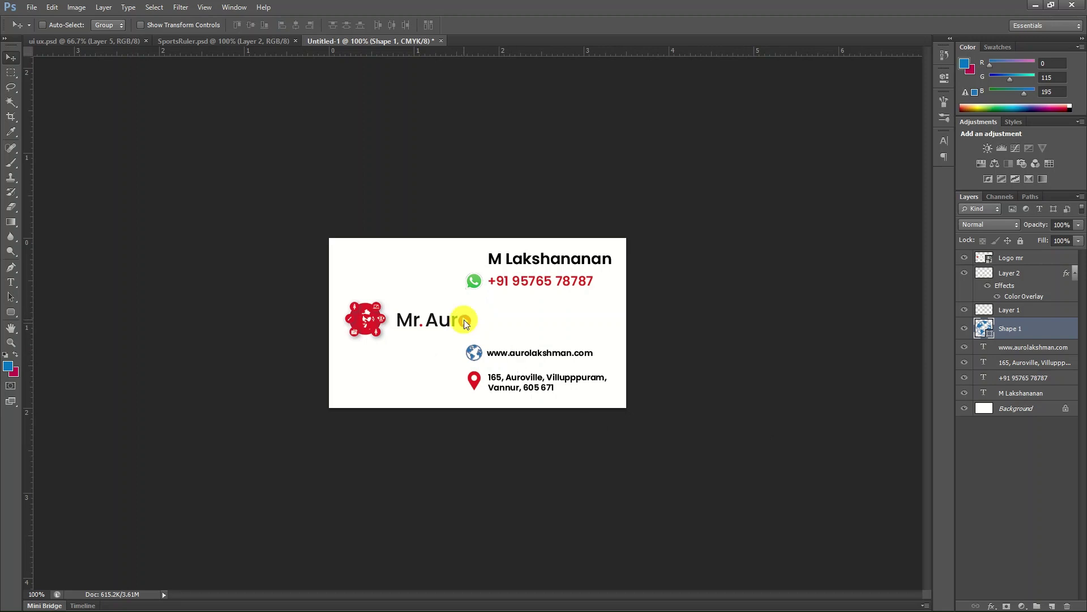
pyautogui.keyDown('ctrl'); pyautogui.click(363, 317); pyautogui.keyUp('ctrl')
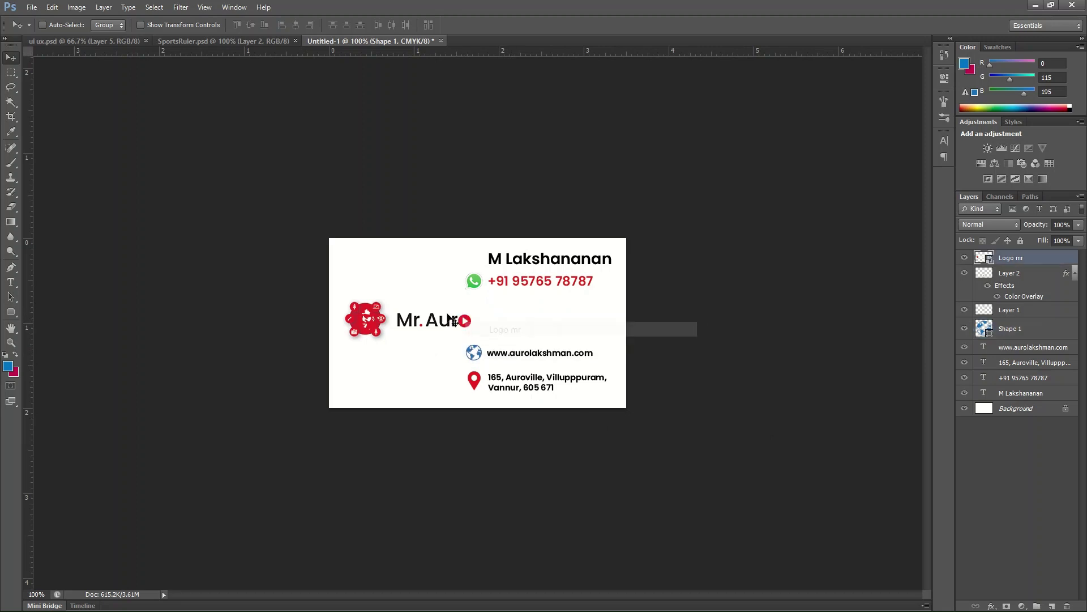
# Nudge the Logo mr layer up slightly, then hide it in the Layers panel
pyautogui.rightClick(371, 322)
pyautogui.moveTo(361, 327); pyautogui.dragTo(356, 326)
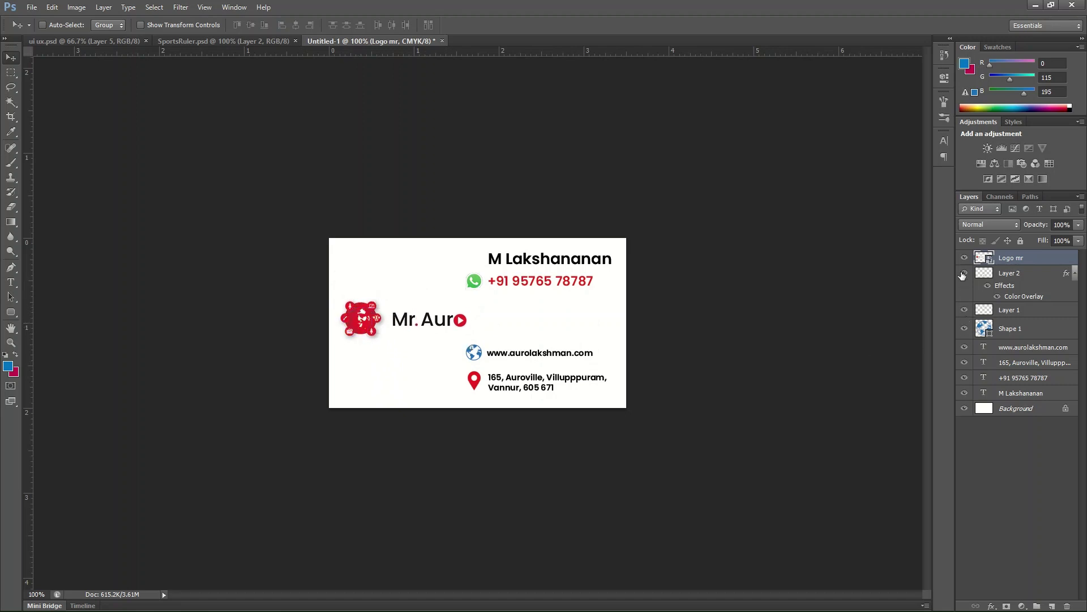
pyautogui.click(965, 258)
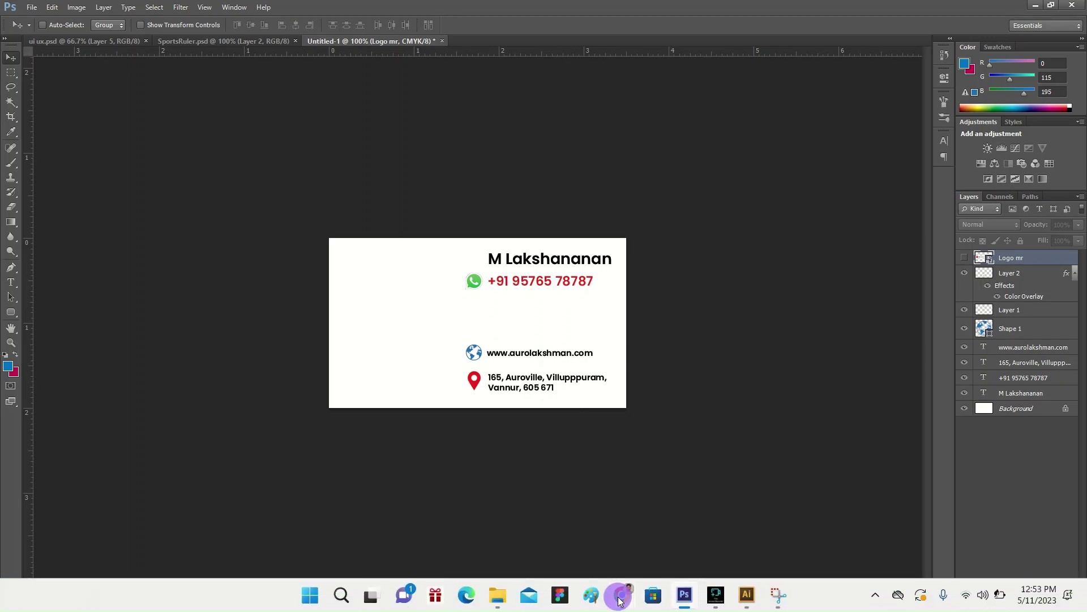
pyautogui.click(547, 545)
pyautogui.moveTo(498, 594)
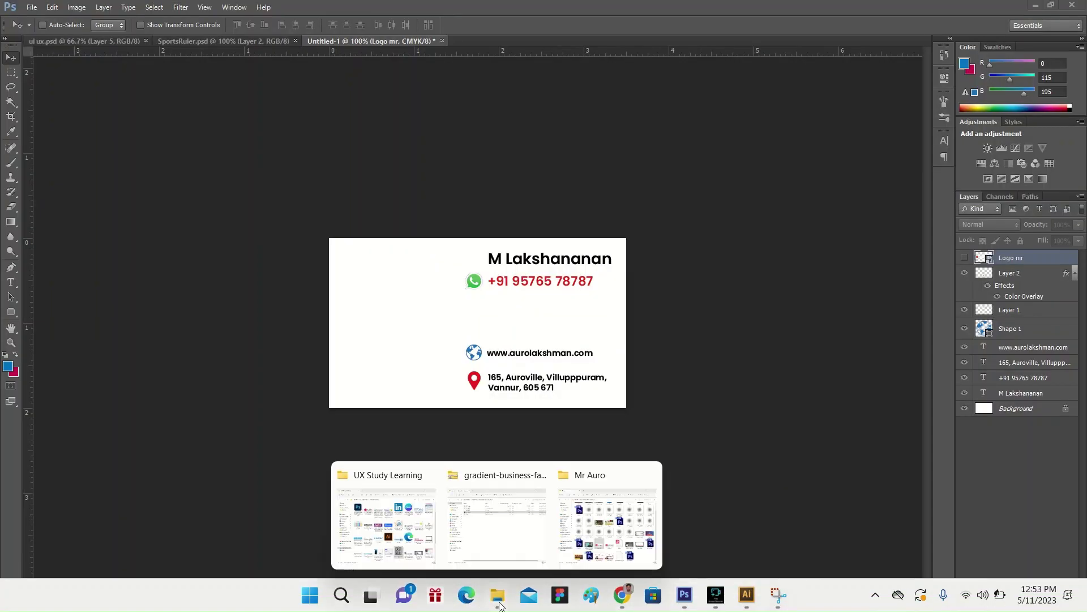
# Open the Mr Auro folder in File Explorer and drag the Auro logo file onto the card
pyautogui.click(396, 523)
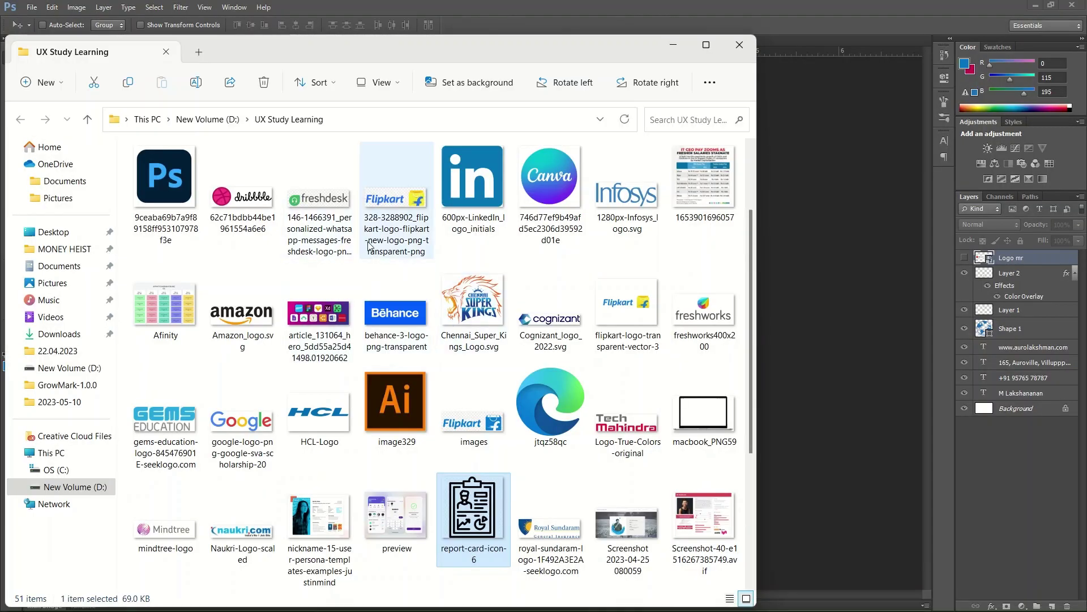
pyautogui.scroll(-5, 362, 379)
pyautogui.scroll(3, 363, 380)
pyautogui.scroll(2, 409, 410)
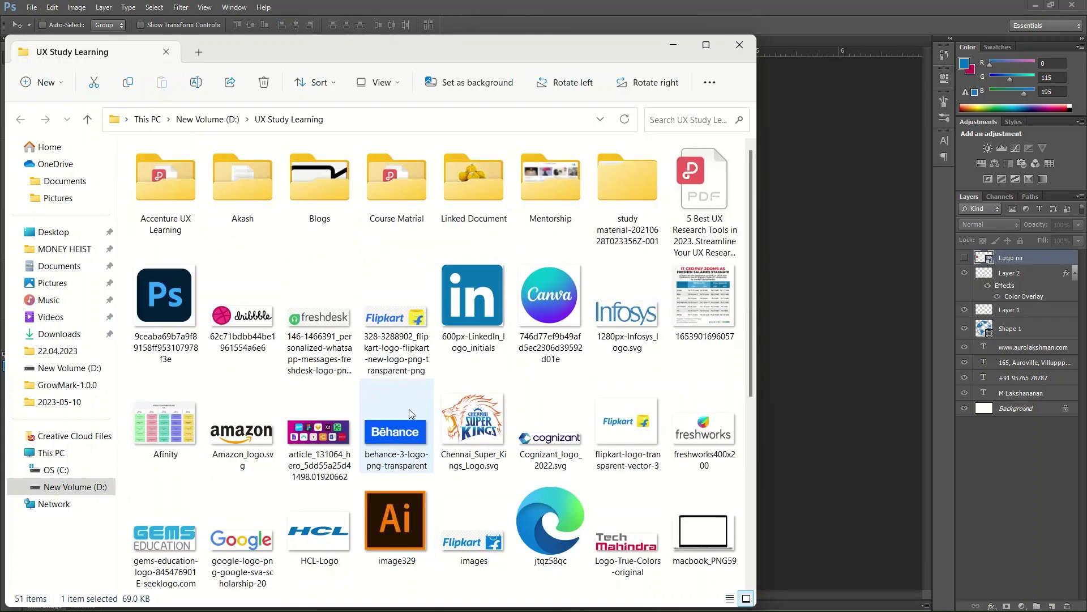
pyautogui.moveTo(498, 595)
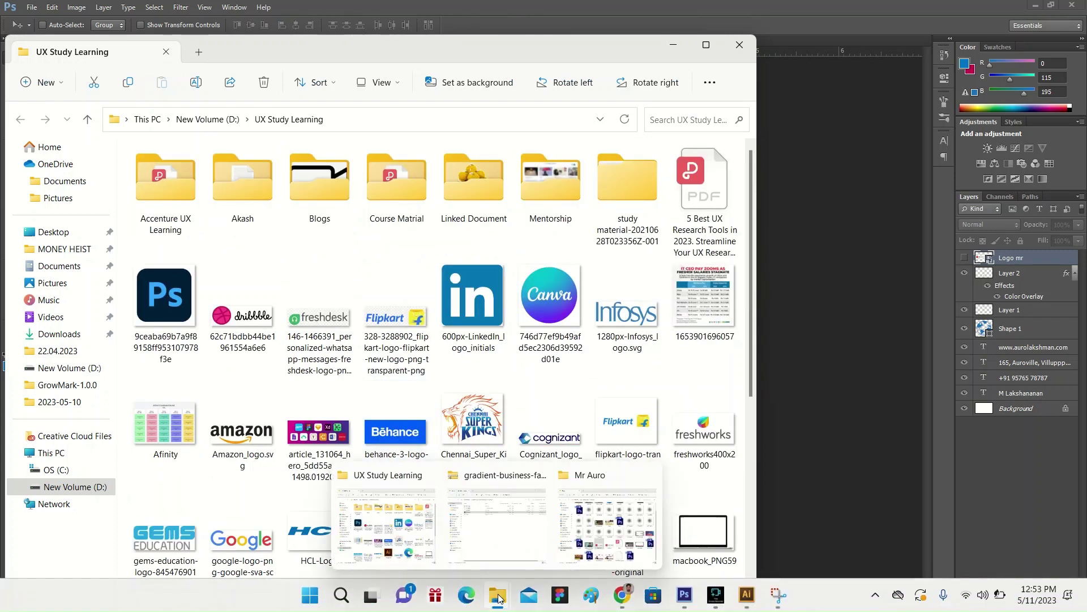
pyautogui.click(567, 541)
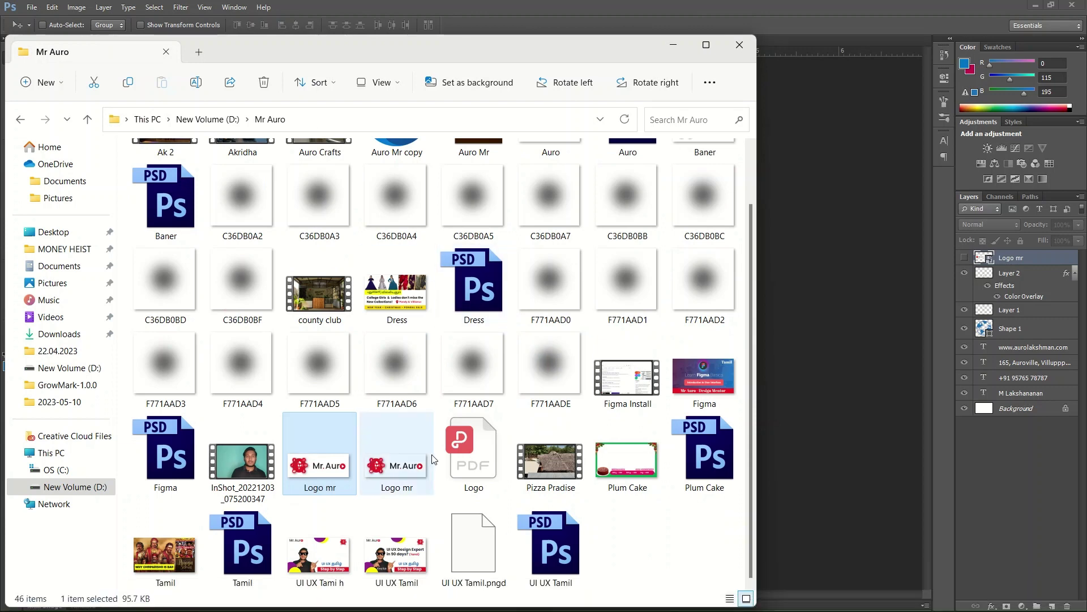
pyautogui.scroll(2, 400, 481)
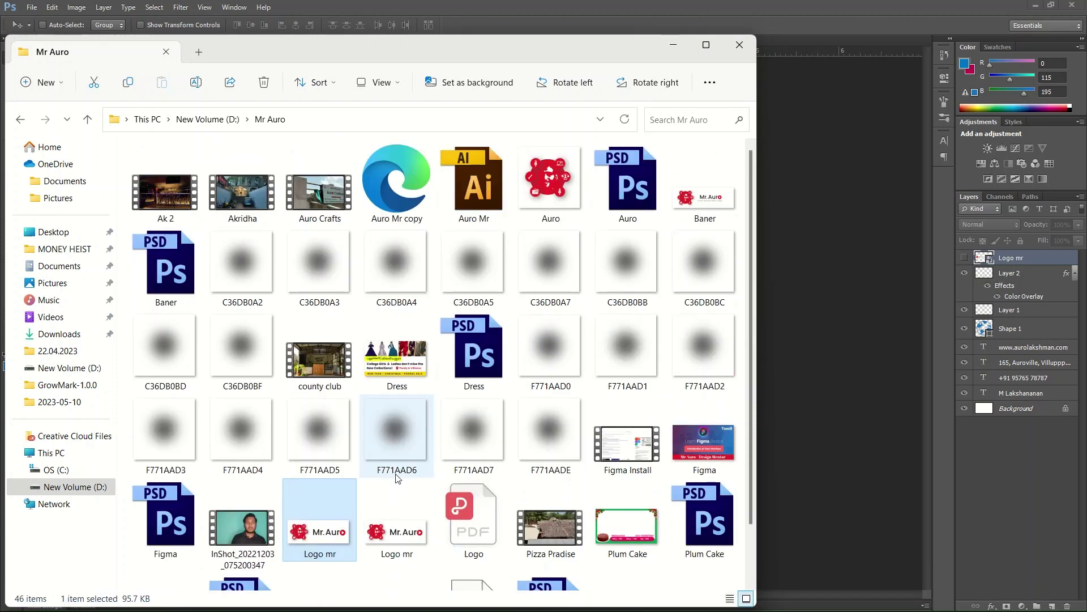
pyautogui.moveTo(550, 181)
pyautogui.mouseDown()
pyautogui.moveTo(844, 317)
pyautogui.moveTo(802, 340)
pyautogui.mouseUp()
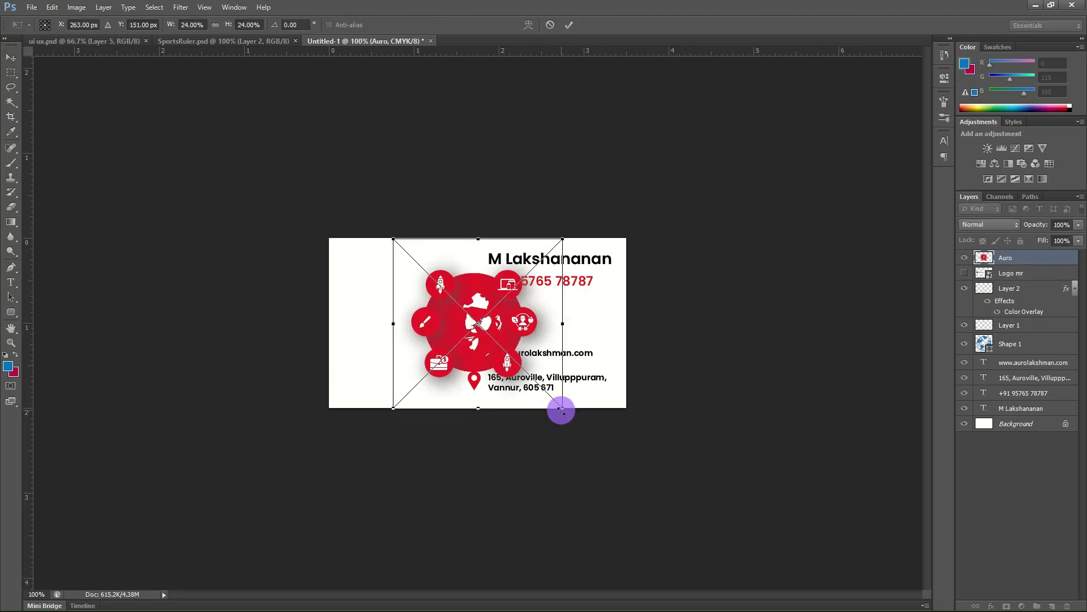
# Scale the placed Auro logo to about 15% and set it on the card's left side
pyautogui.moveTo(562, 408); pyautogui.dragTo(501, 346)
pyautogui.moveTo(481, 308); pyautogui.dragTo(436, 335)
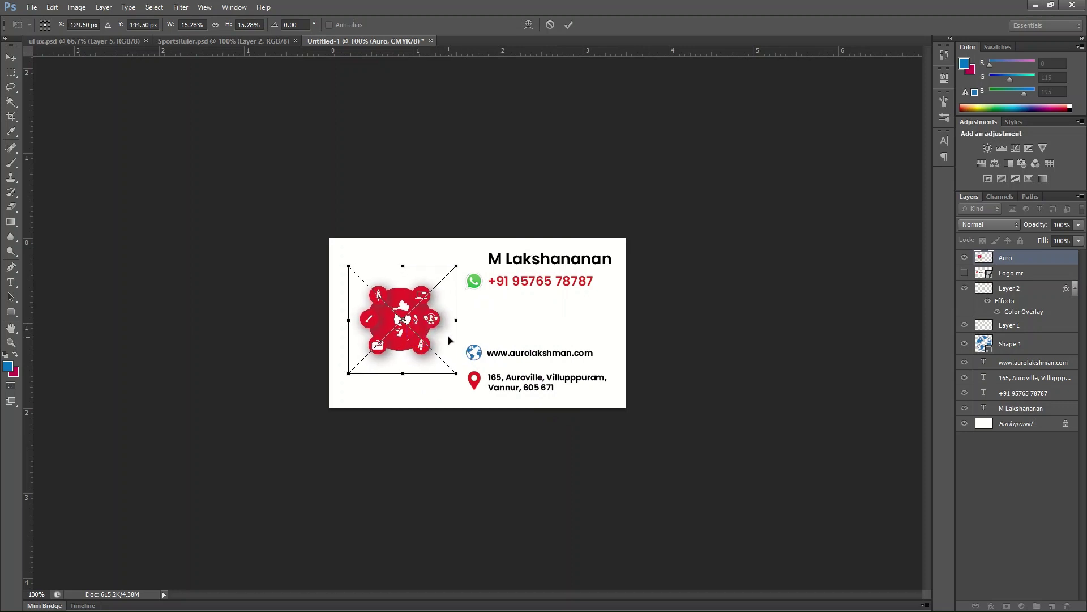
pyautogui.press('Return')
pyautogui.moveTo(416, 353); pyautogui.dragTo(414, 353)
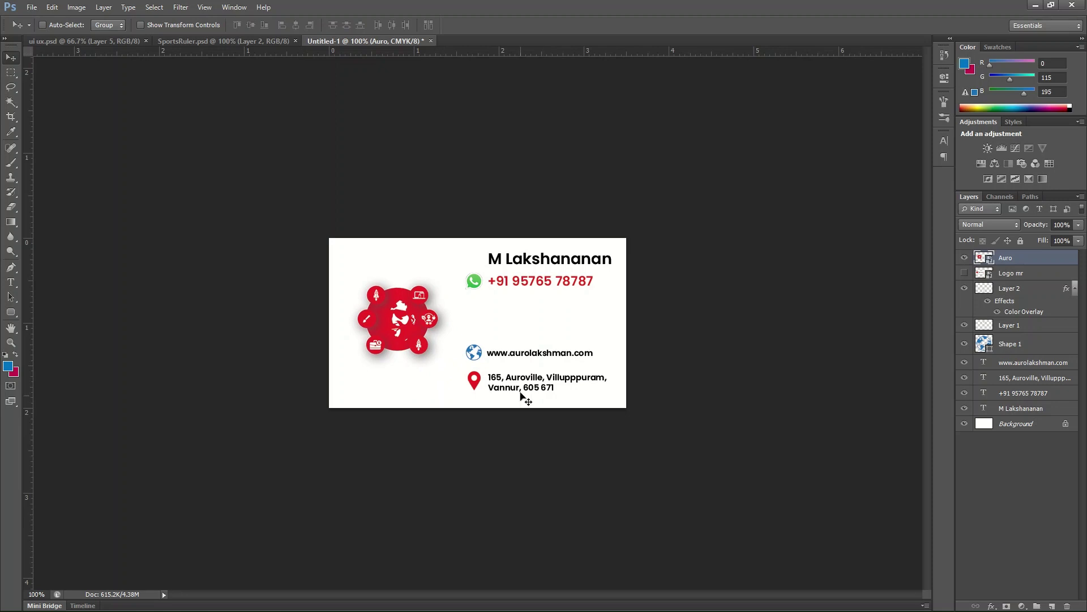
pyautogui.rightClick(531, 356)
pyautogui.click(561, 357)
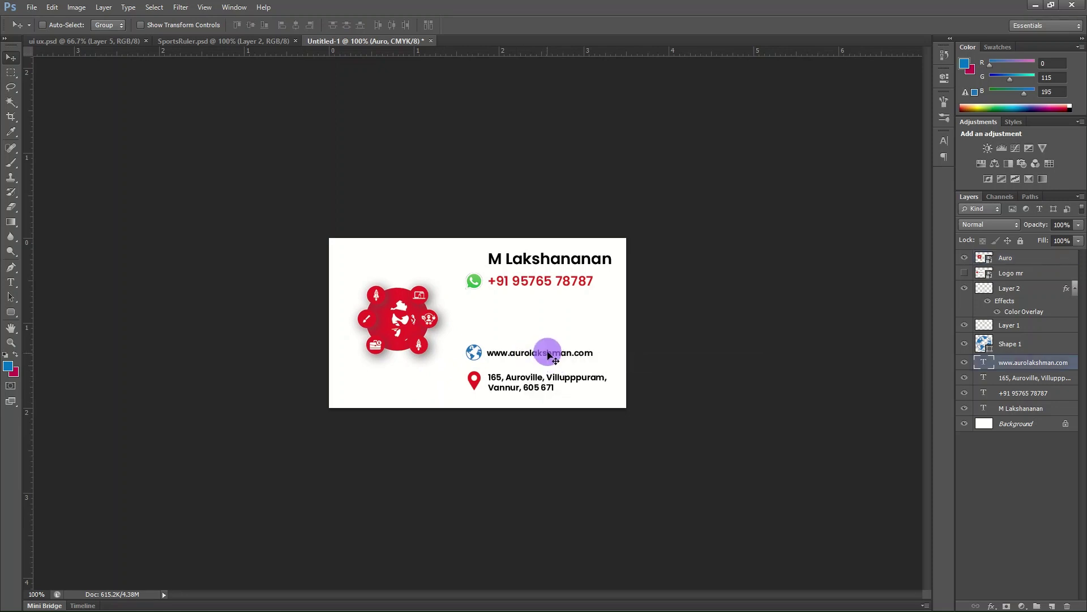
pyautogui.moveTo(547, 355); pyautogui.dragTo(550, 355)
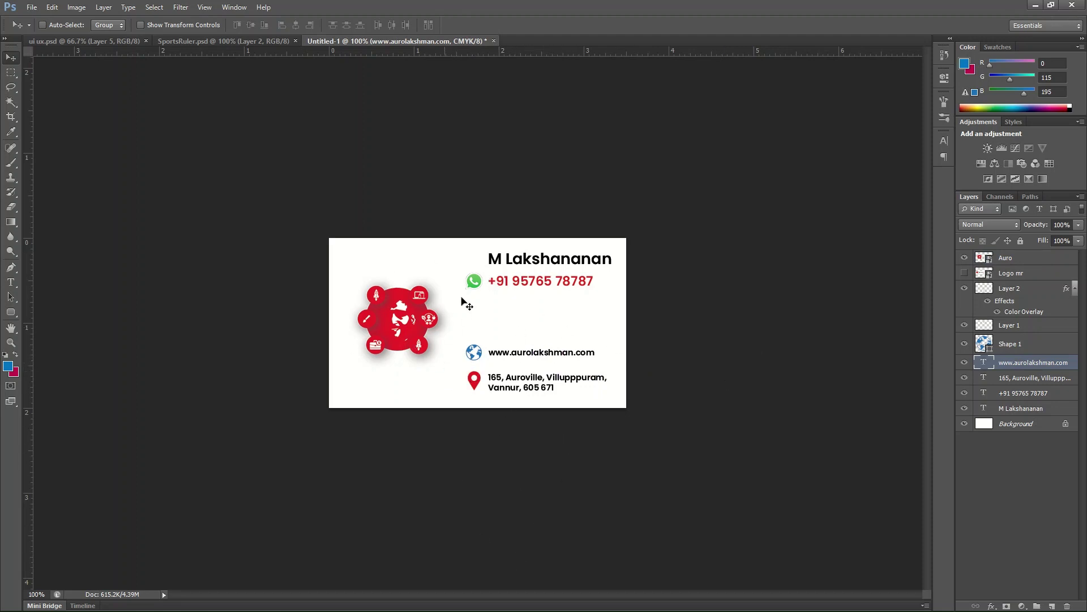
pyautogui.moveTo(622, 595)
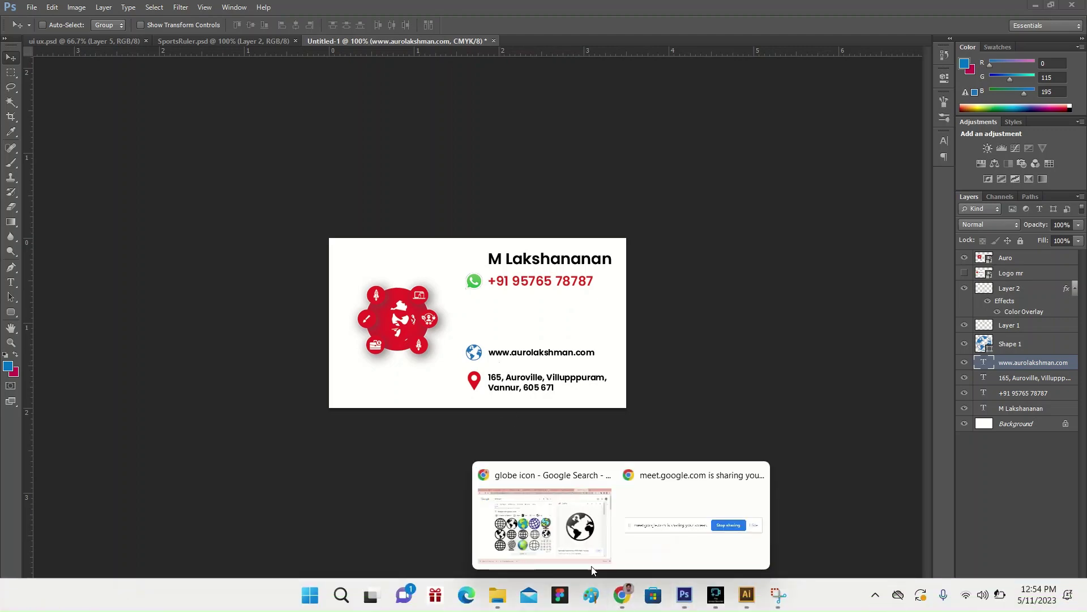
# Search Freepik for 'business card' assets
pyautogui.click(543, 498)
pyautogui.click(520, 13)
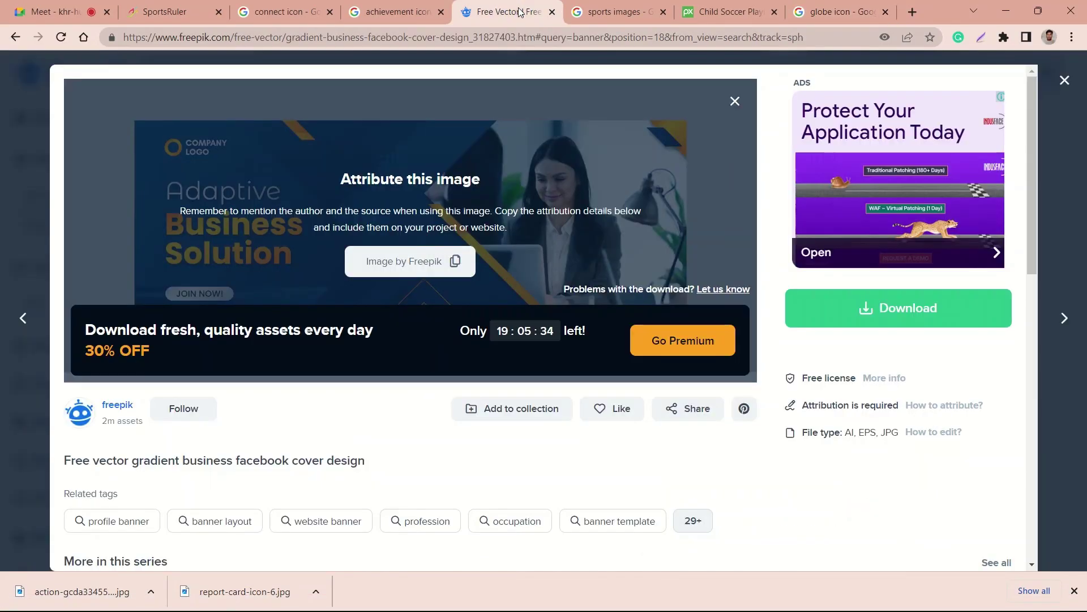
pyautogui.click(1065, 80)
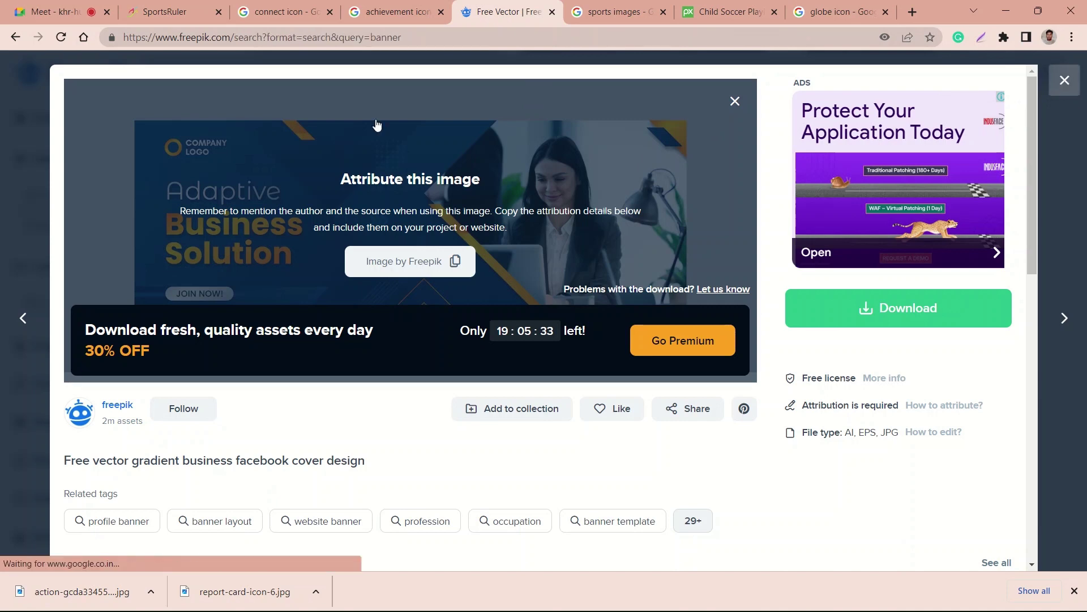
pyautogui.click(437, 80)
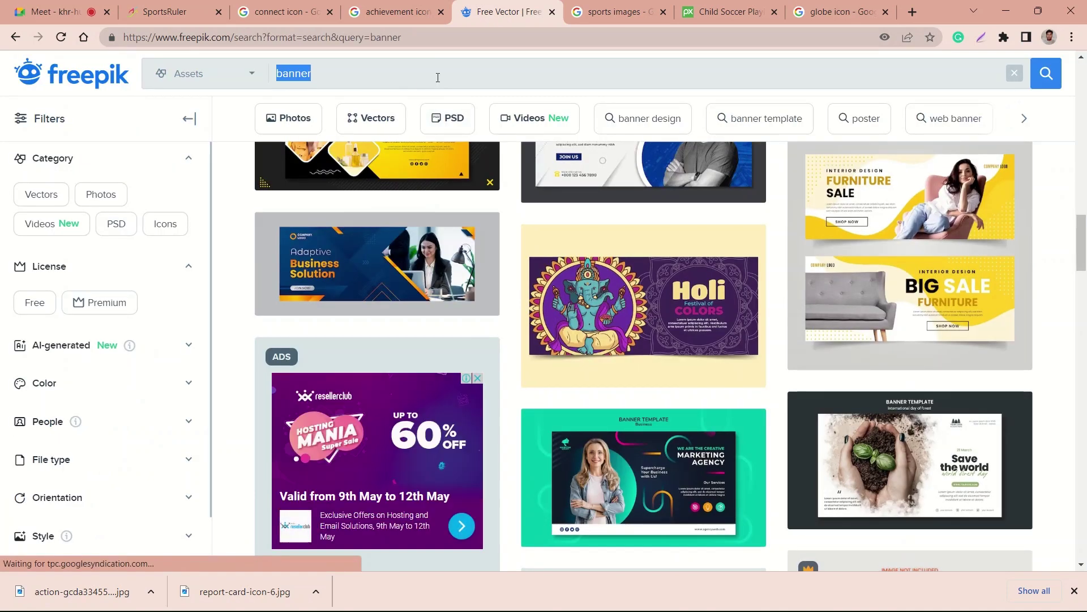
pyautogui.write('f')
pyautogui.press('BackSpace')
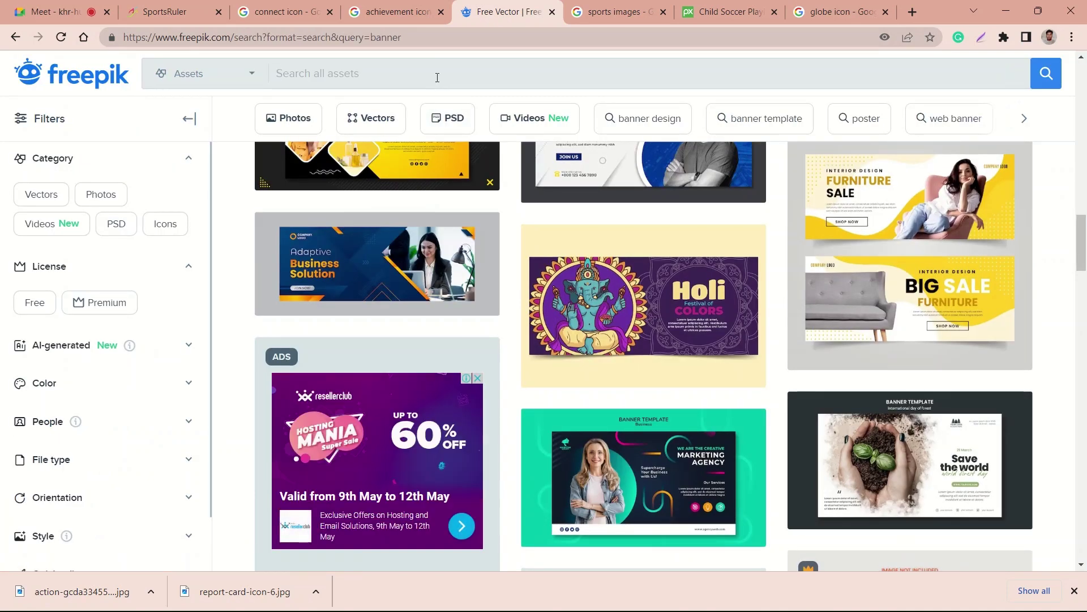
pyautogui.write('business')
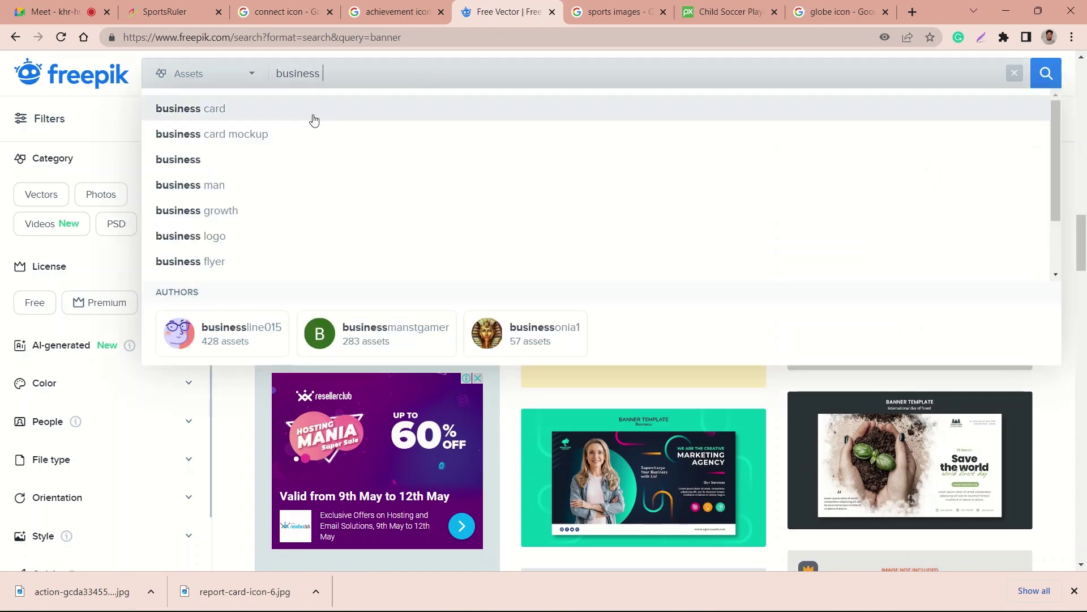
pyautogui.click(314, 119)
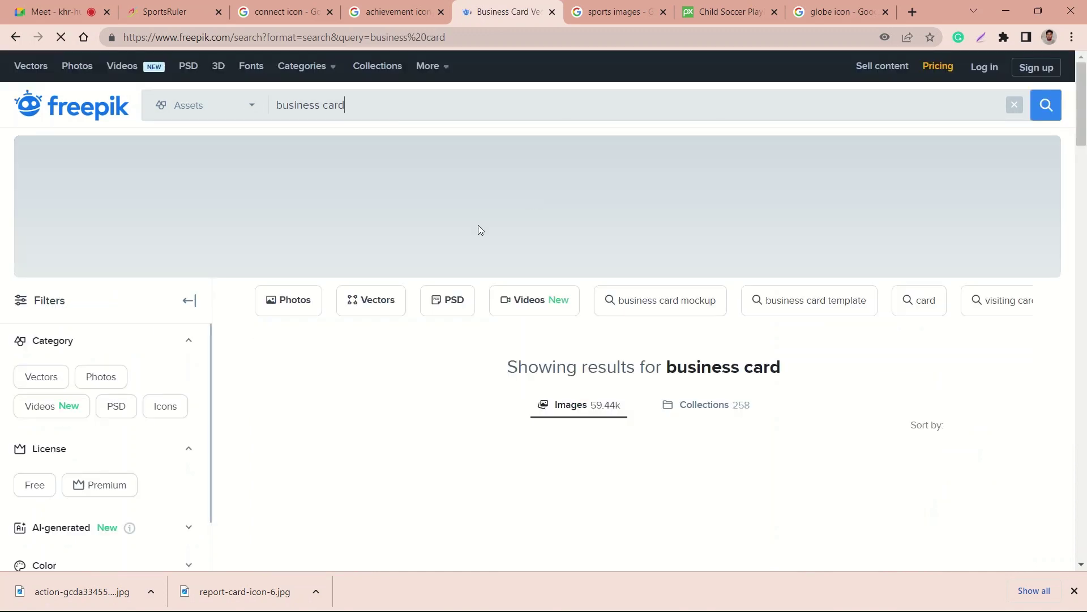
# Open the red and white modern template, dismiss the ad, and download its free PSD zip
pyautogui.scroll(-5, 482, 255)
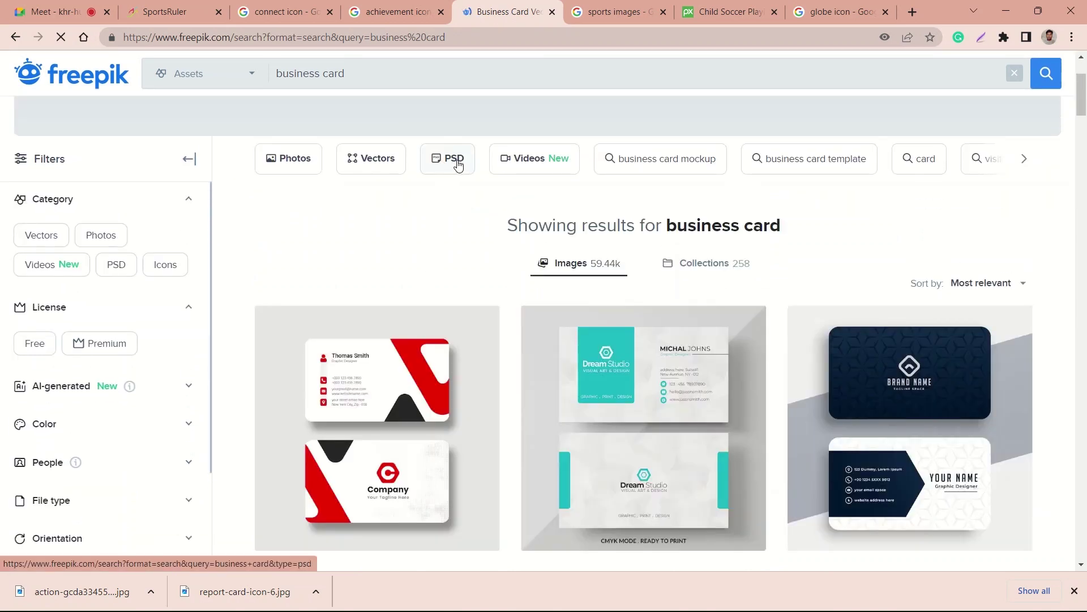
pyautogui.moveTo(377, 358)
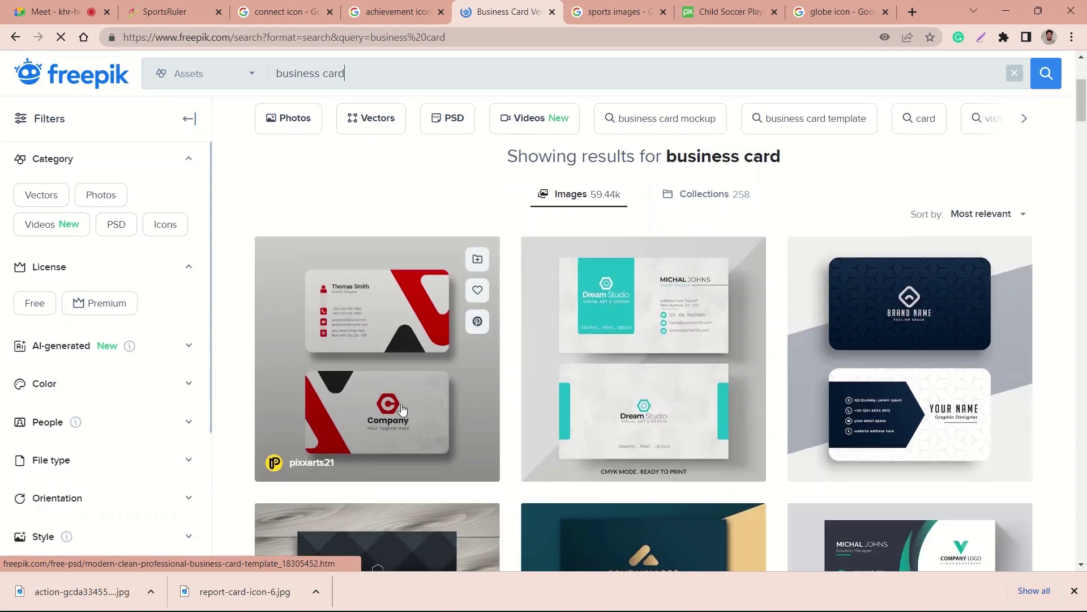
pyautogui.click(394, 349)
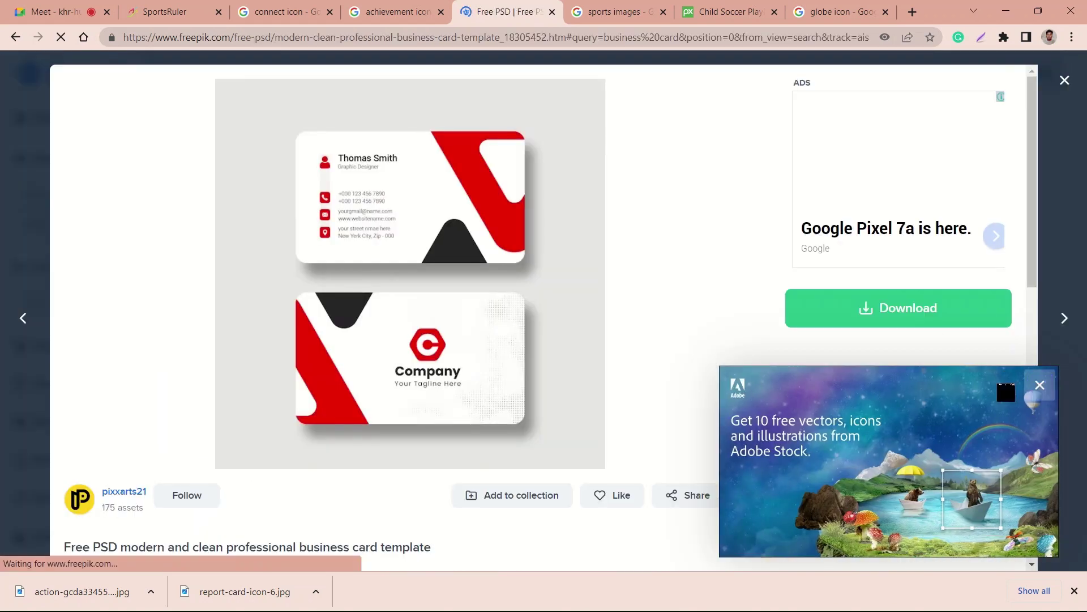
pyautogui.click(1042, 387)
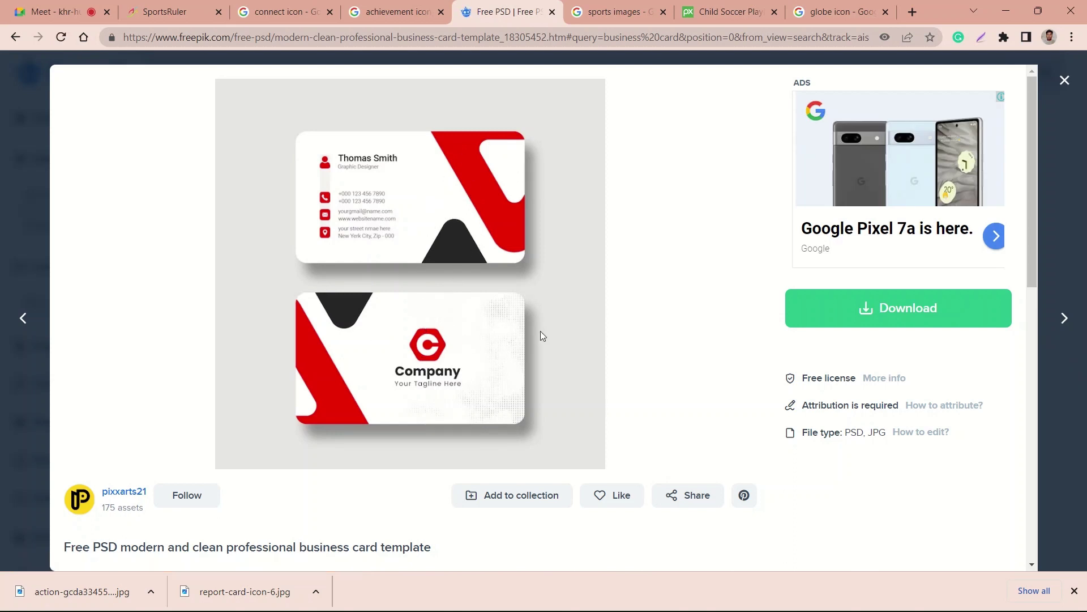
pyautogui.click(875, 293)
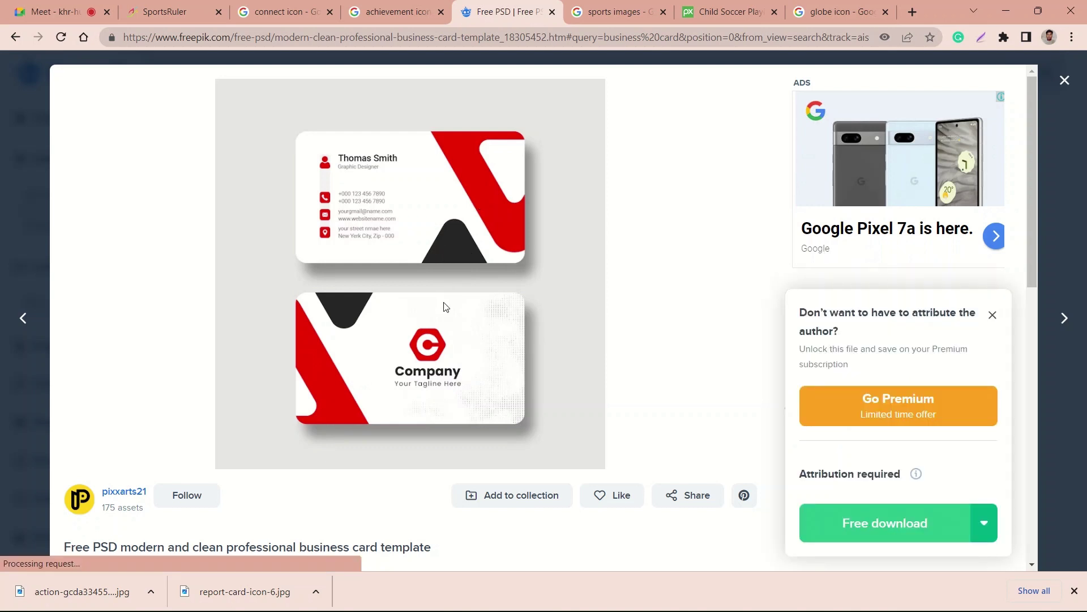
pyautogui.click(881, 521)
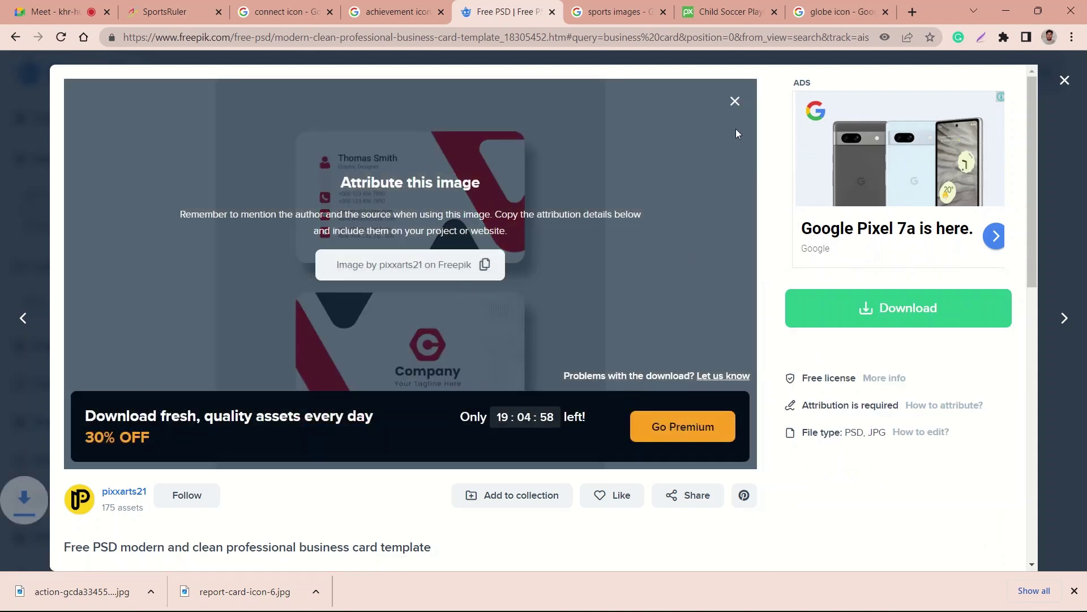
pyautogui.rightClick(86, 594)
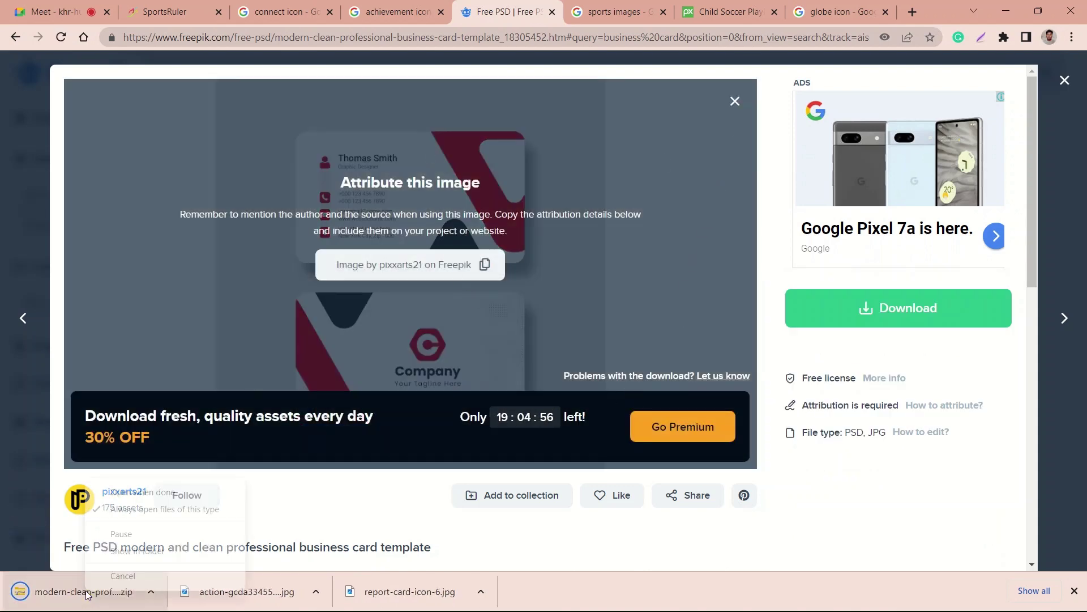
# Open the downloaded business card template zip and select its 115_business_card PSD
pyautogui.click(140, 549)
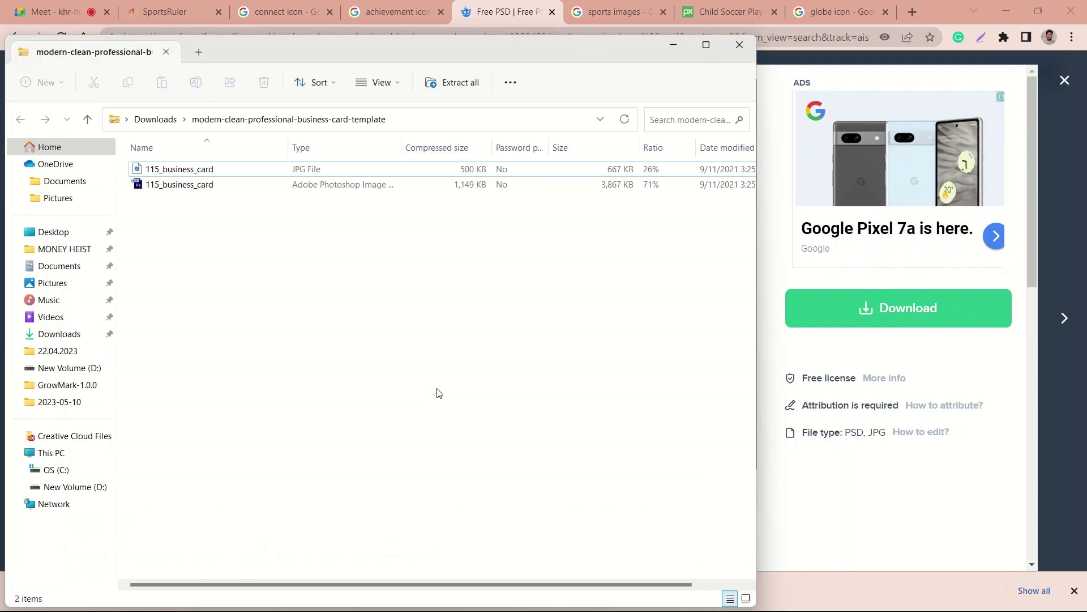
pyautogui.click(209, 184)
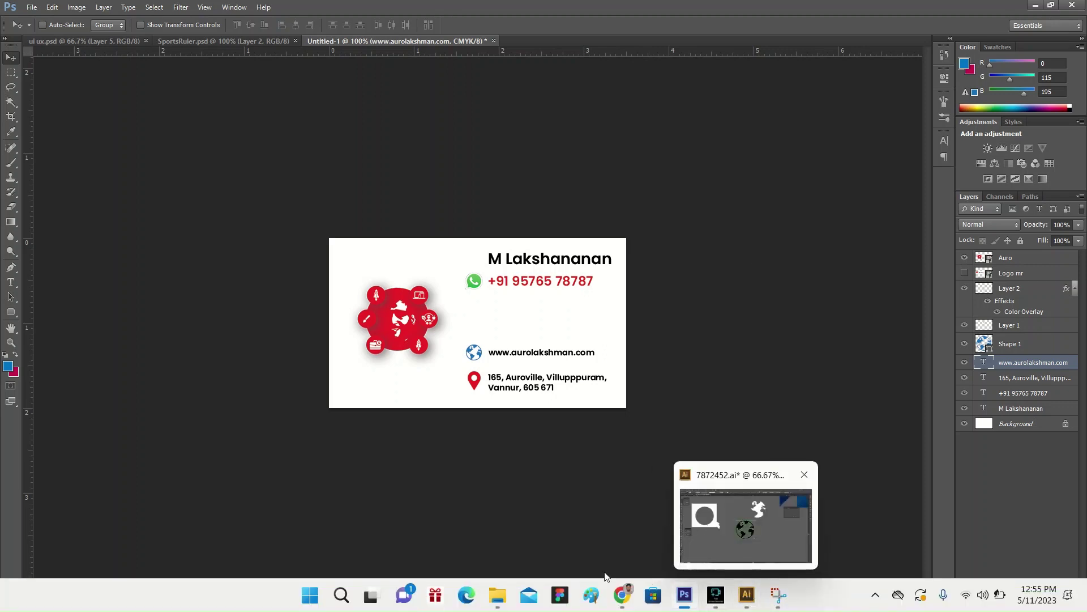
pyautogui.moveTo(498, 596)
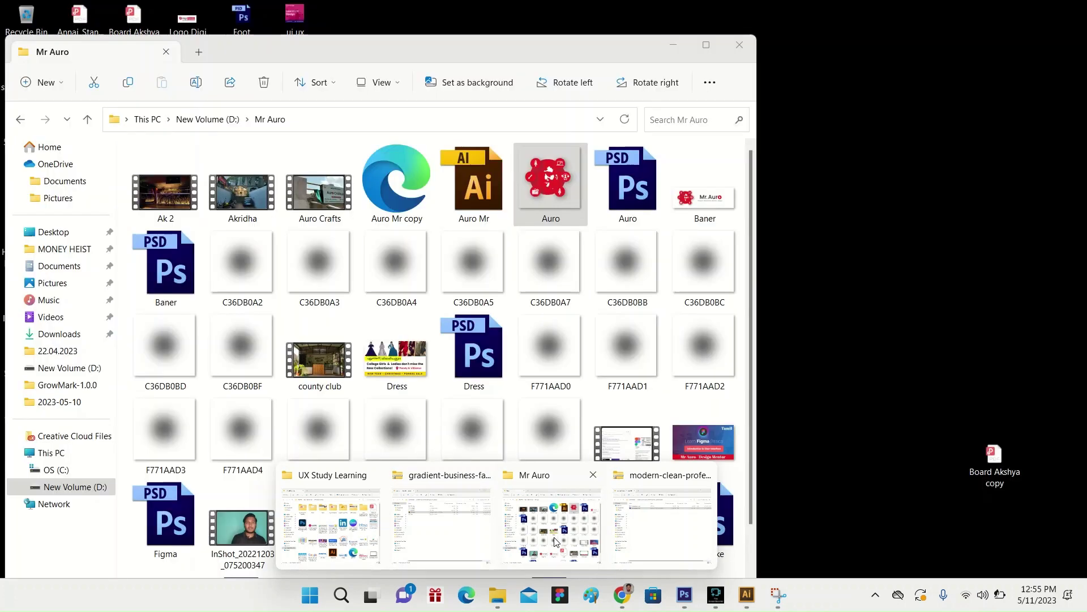
pyautogui.click(635, 535)
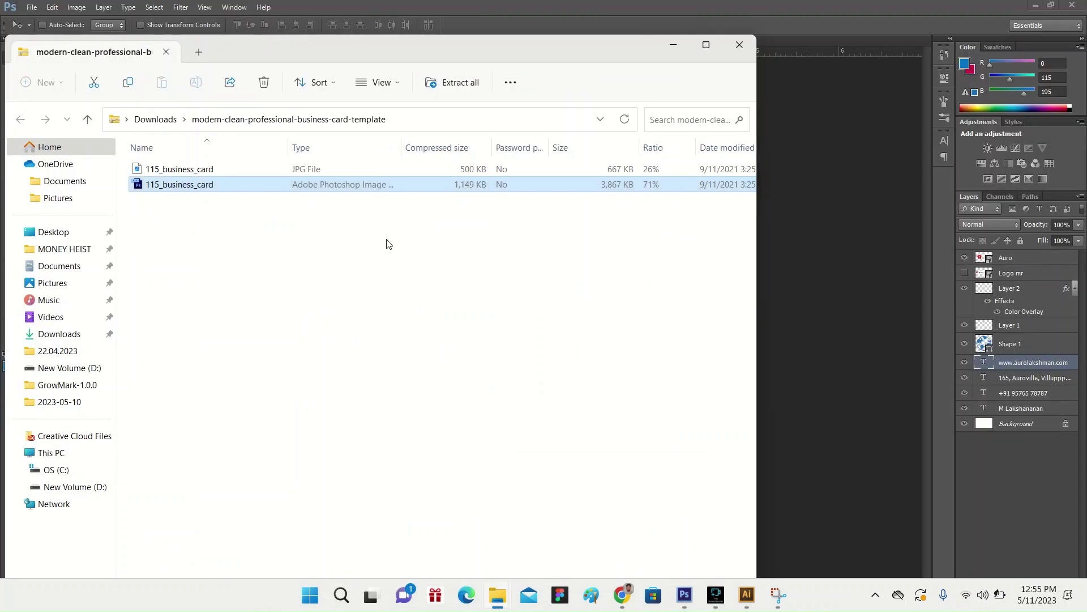
# Try opening the PSD from inside the zip twice, dismissing the extraction errors, then return to Downloads
pyautogui.doubleClick(335, 184)
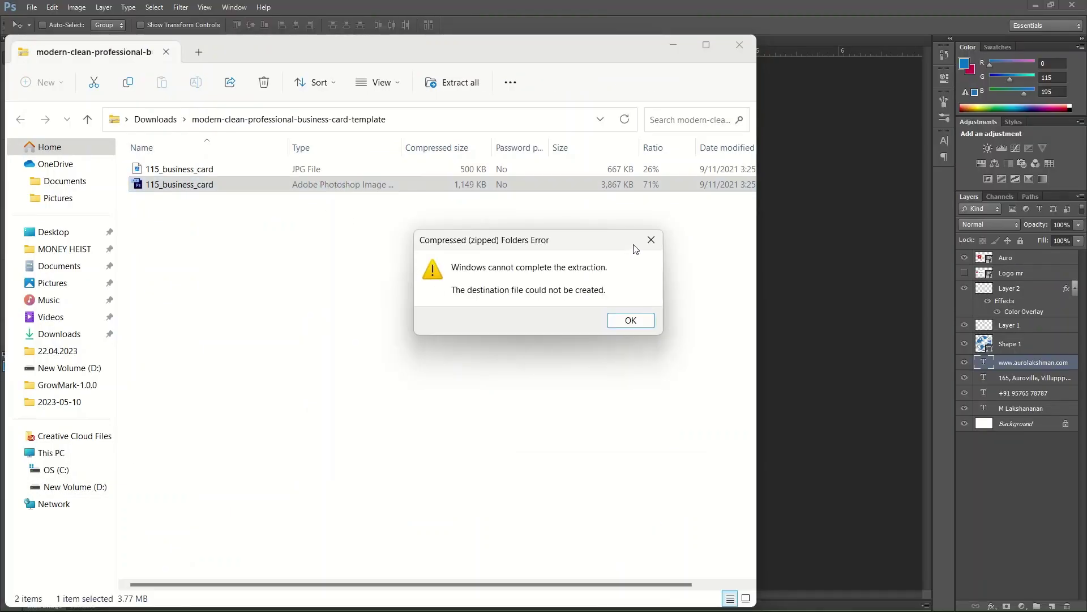
pyautogui.click(629, 320)
pyautogui.doubleClick(300, 185)
pyautogui.click(643, 241)
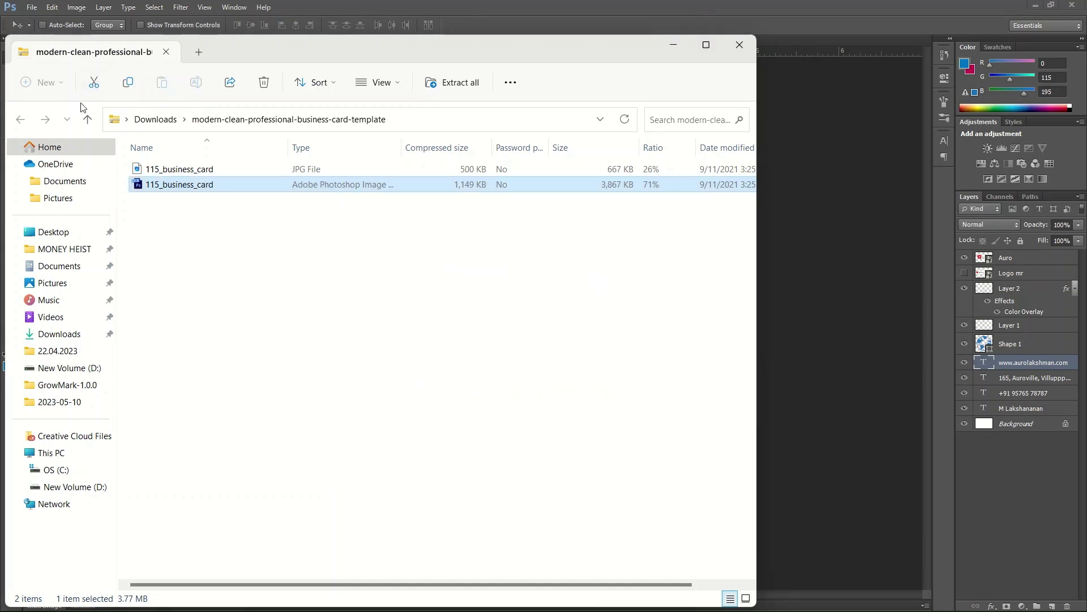
pyautogui.click(87, 122)
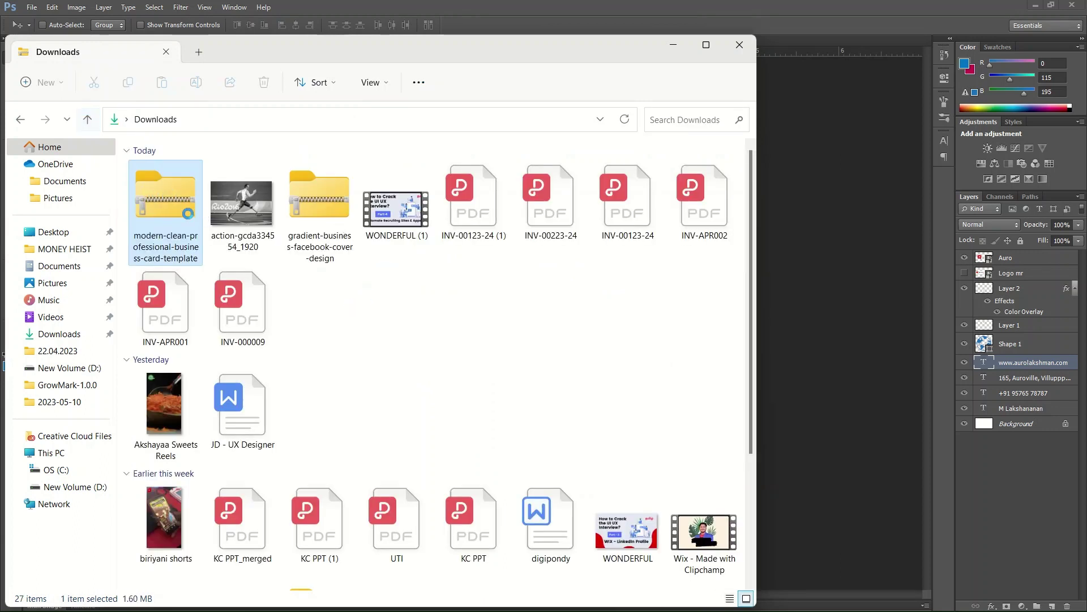
# Extract the template zip into Downloads using Extract All
pyautogui.rightClick(172, 182)
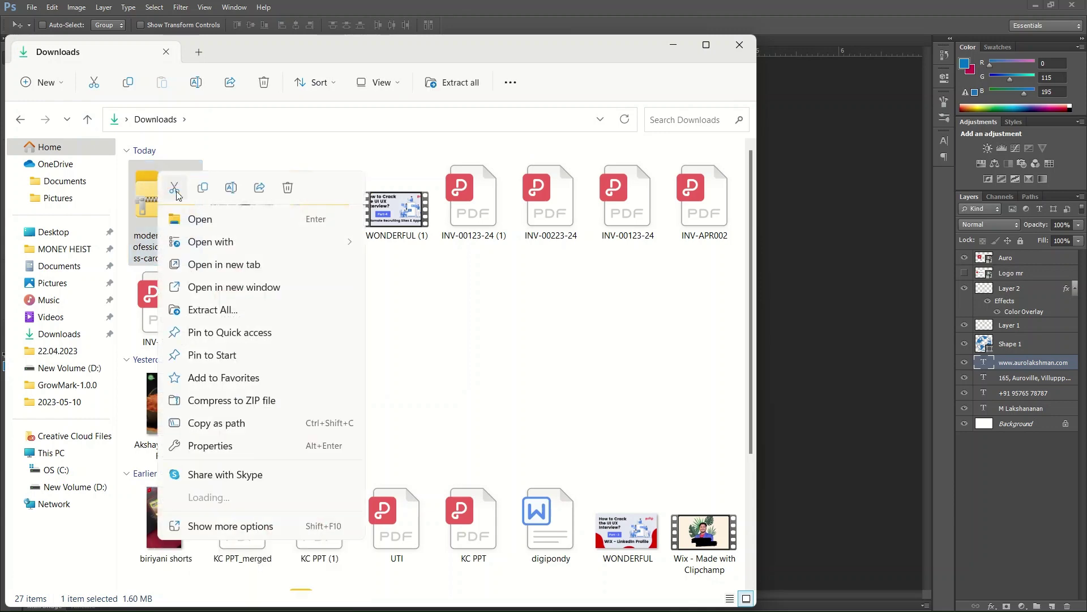
pyautogui.click(236, 309)
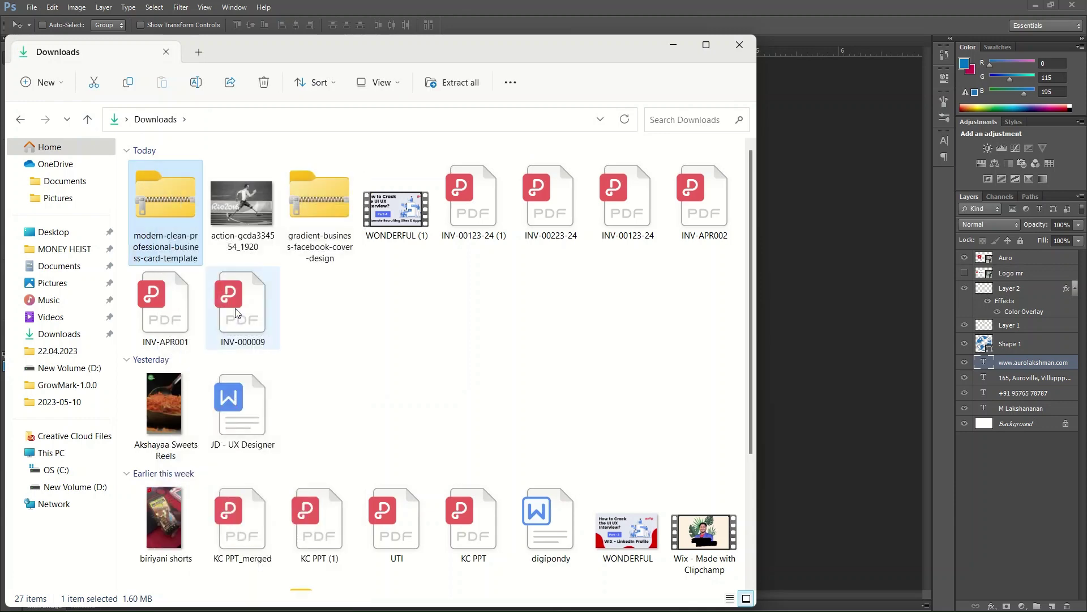
pyautogui.click(645, 456)
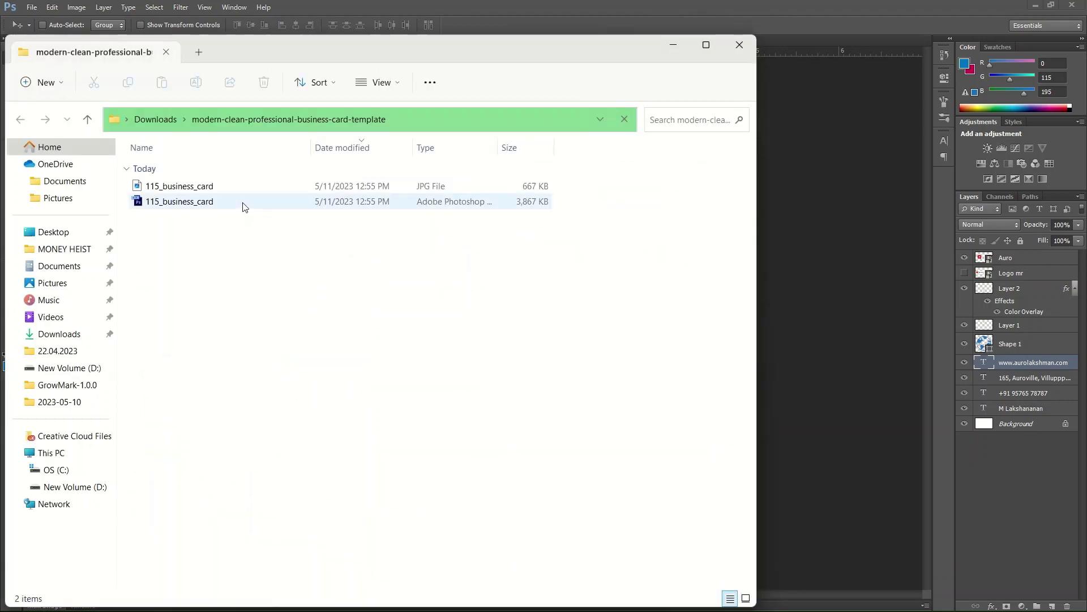
# Open 115_business_card.psd from the extracted template folder in Photoshop
pyautogui.doubleClick(242, 202)
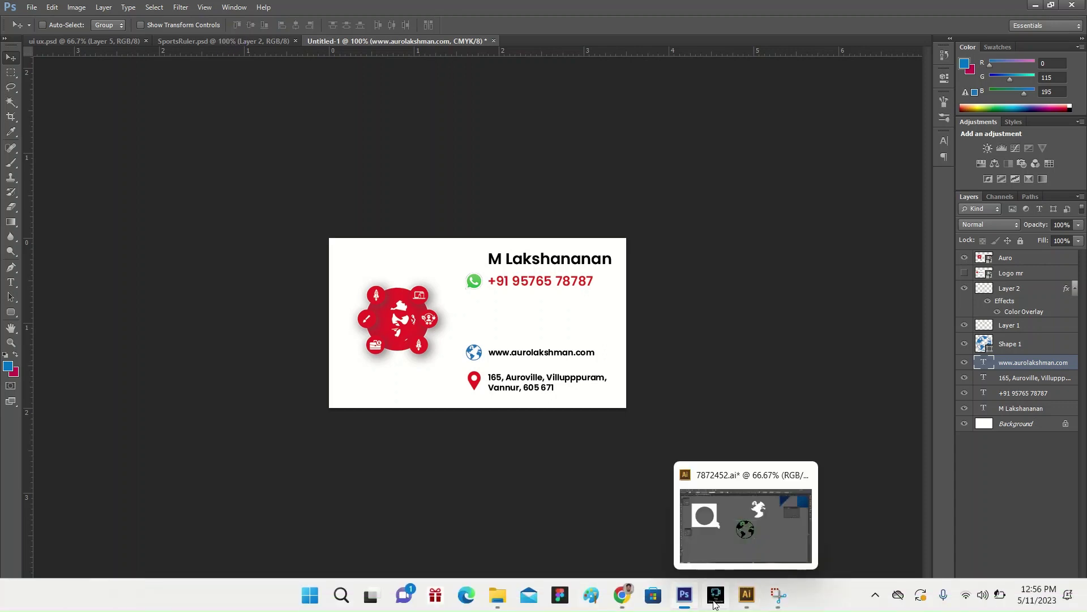
pyautogui.moveTo(621, 595)
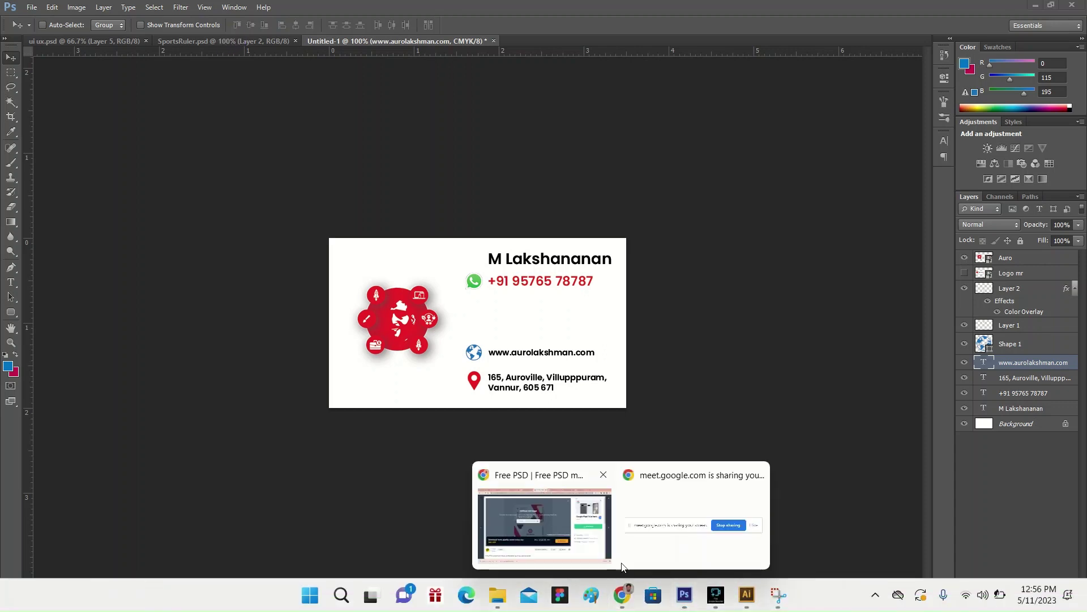
pyautogui.click(730, 521)
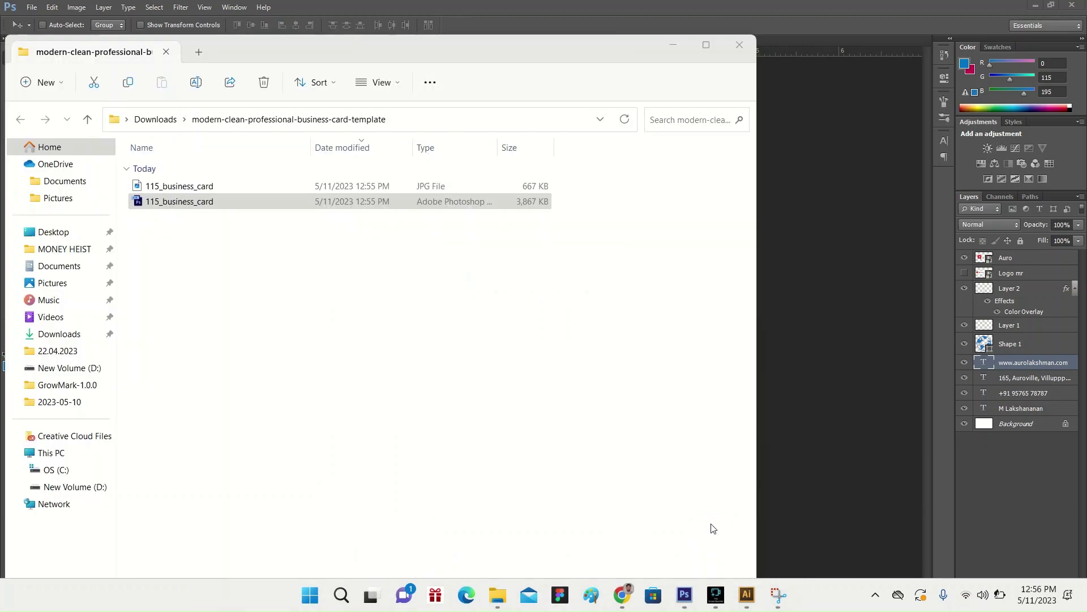
pyautogui.click(249, 202)
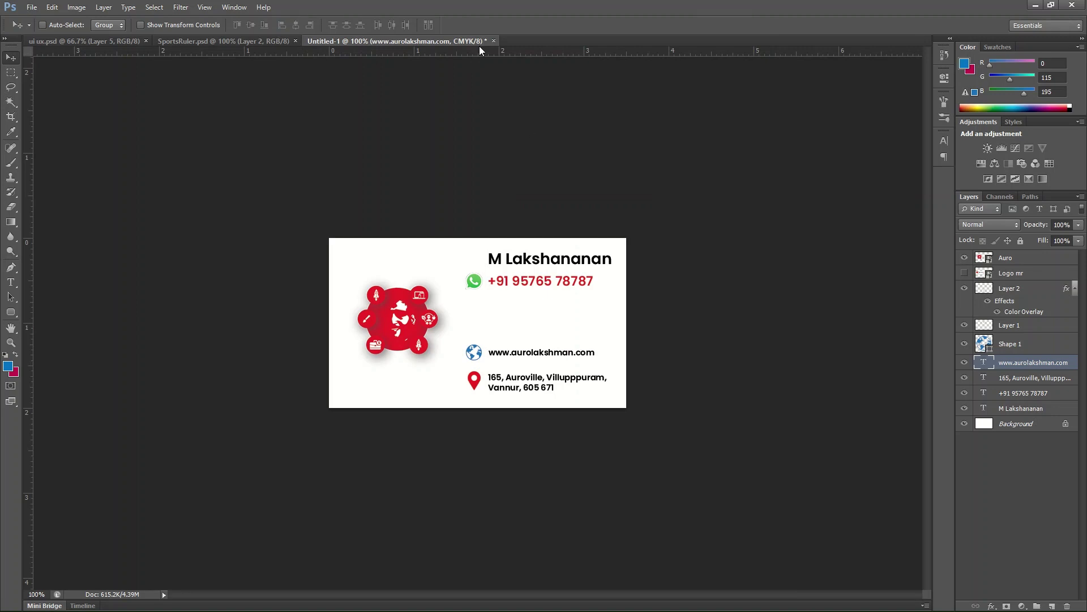
pyautogui.click(216, 36)
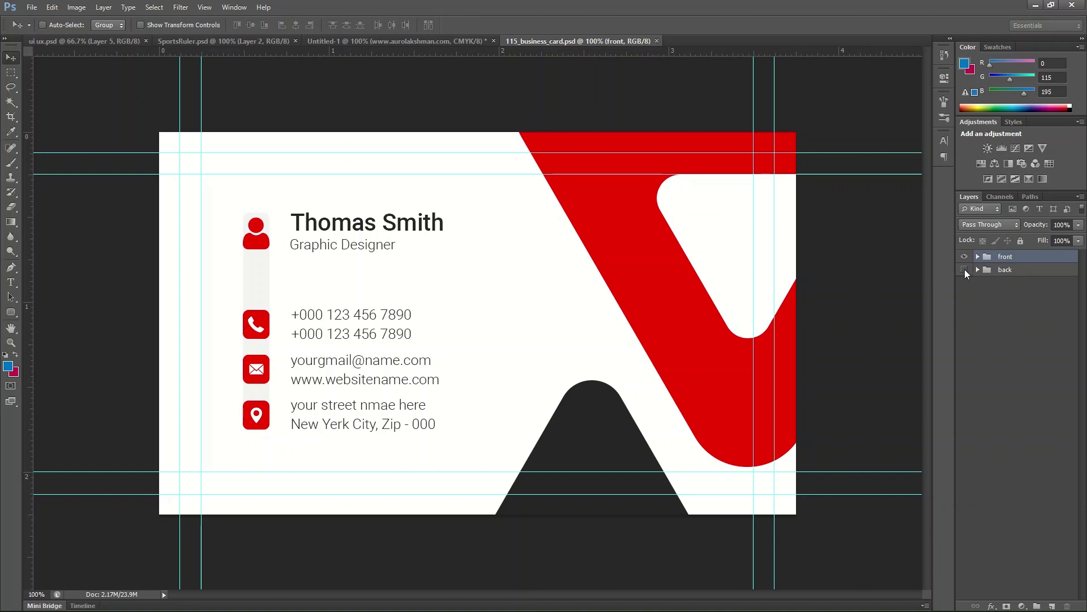
pyautogui.moveTo(777, 595)
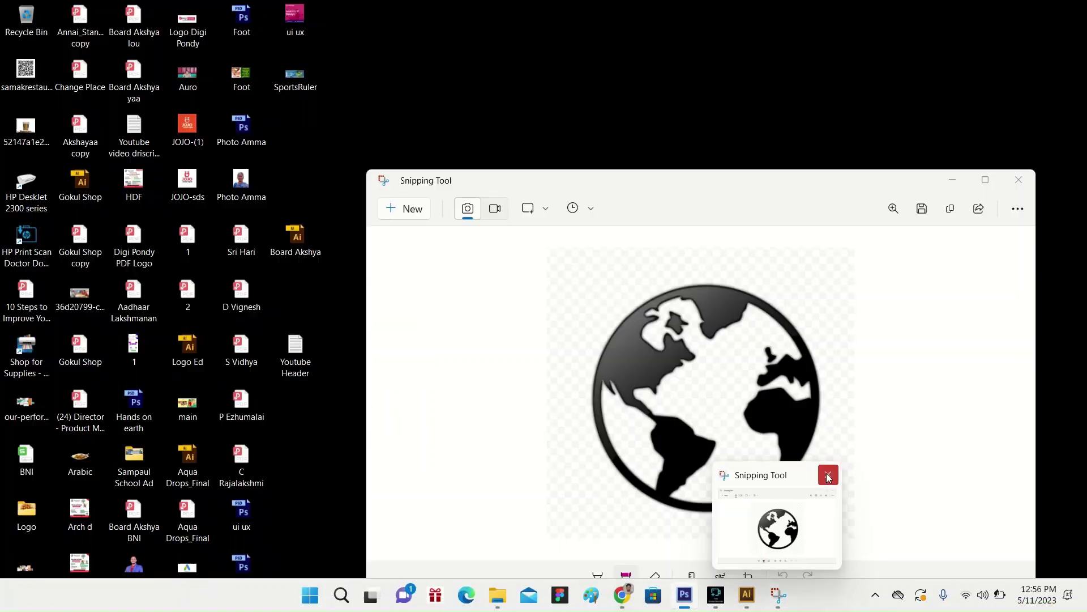
# Close the Snipping Tool and screen-sharing notice windows, bringing Chrome forward
pyautogui.click(827, 475)
pyautogui.moveTo(622, 594)
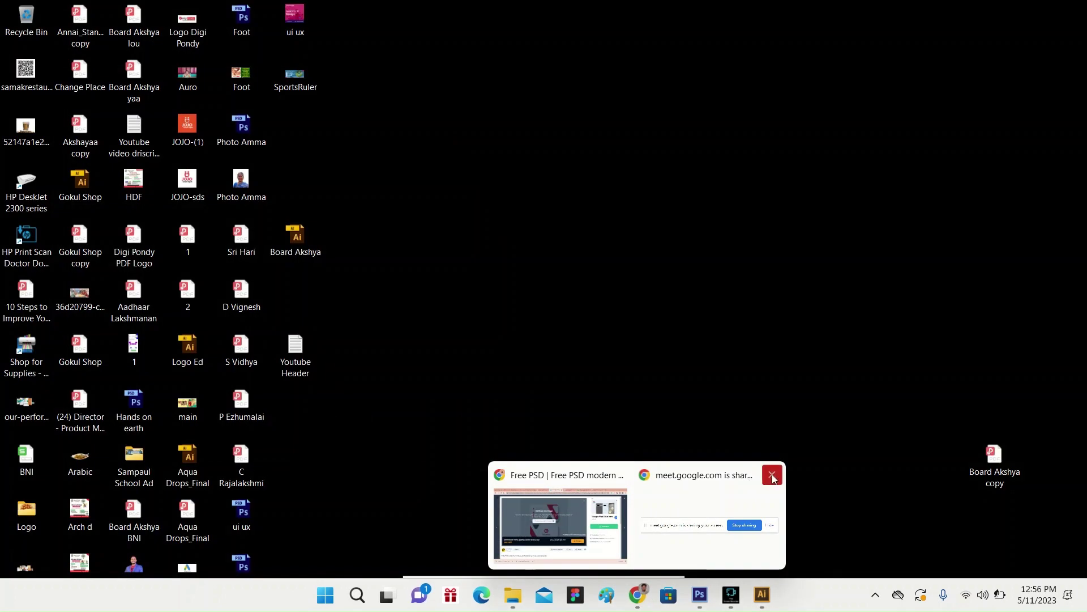
pyautogui.click(775, 479)
pyautogui.click(640, 518)
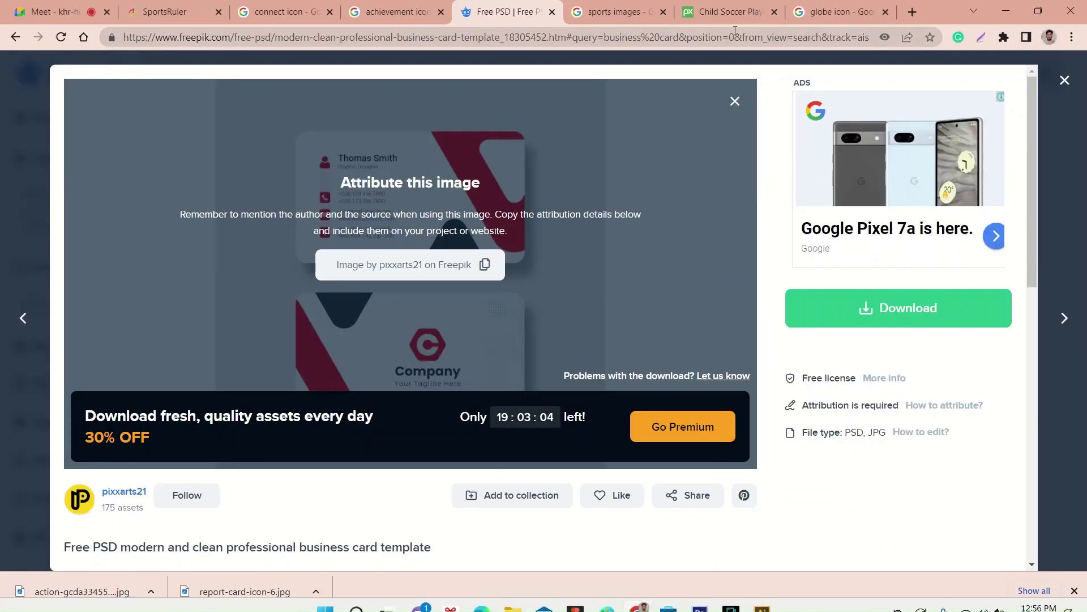
# Close the globe icon, Child Soccer, sports images, Freepik and achievement icon tabs
pyautogui.click(747, 17)
pyautogui.click(774, 12)
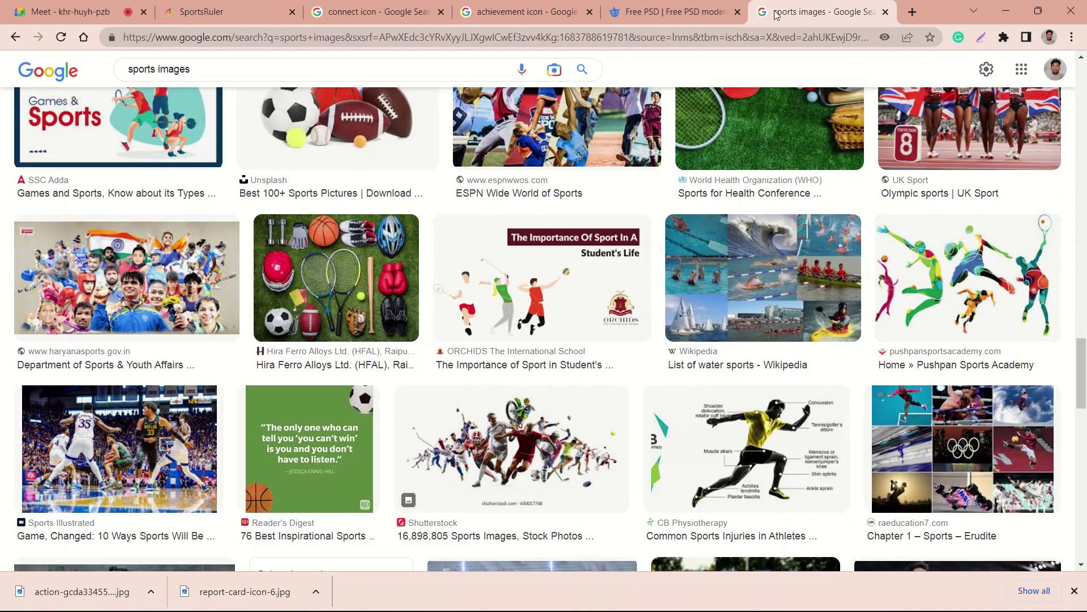
pyautogui.click(886, 11)
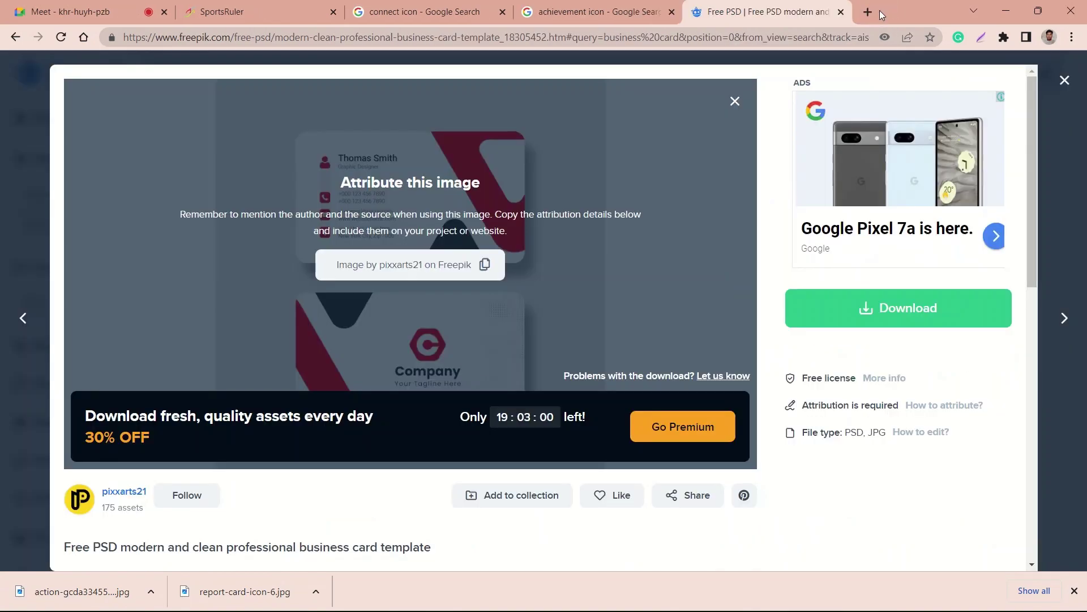
pyautogui.click(840, 11)
pyautogui.click(672, 12)
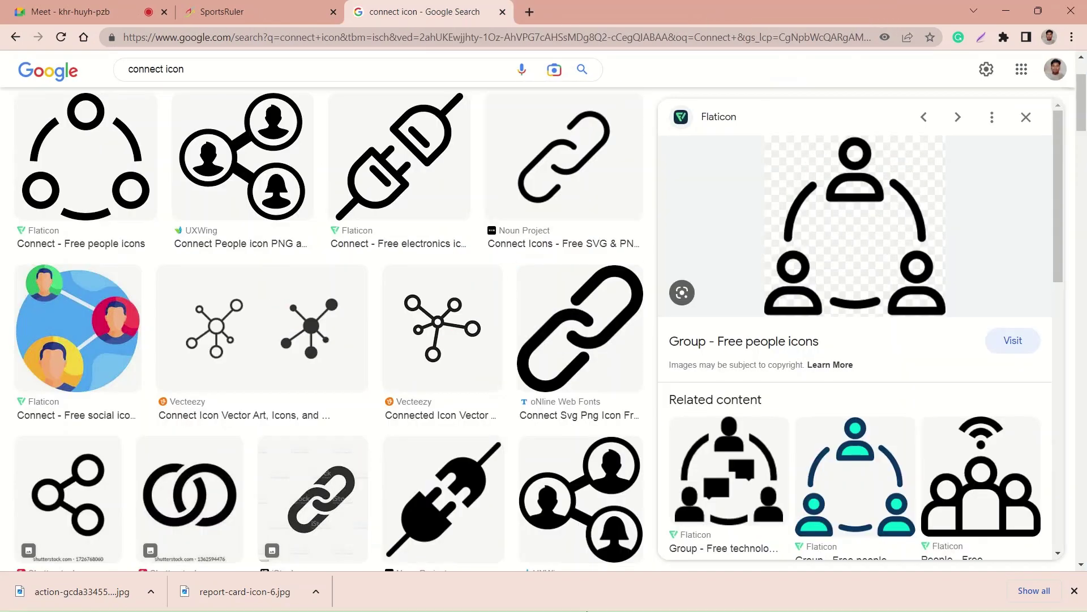
pyautogui.click(700, 595)
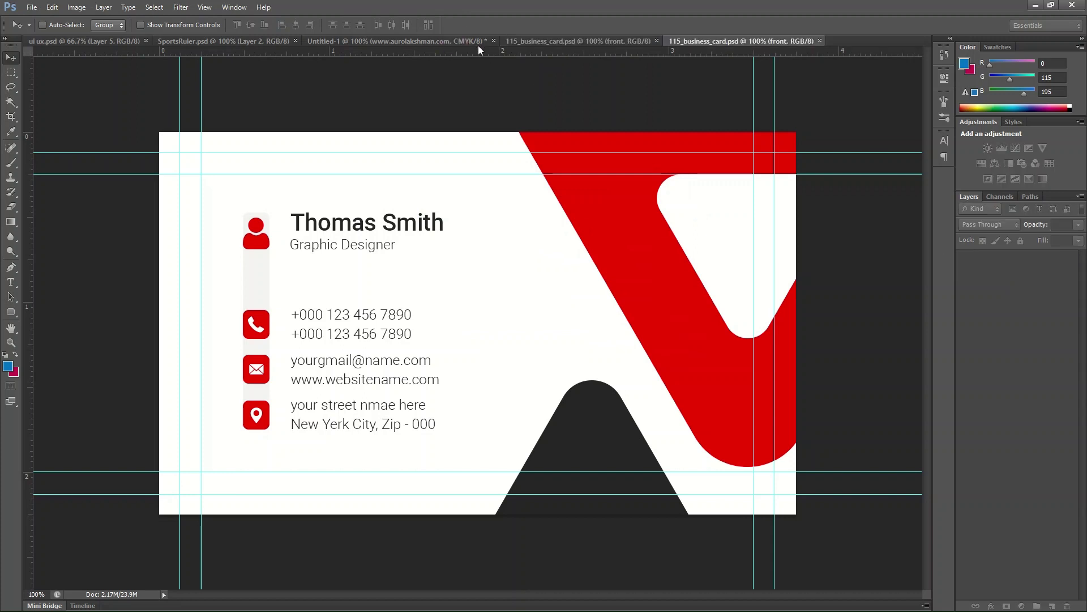
# Close the duplicate card document, preview the back and front groups, and click into the name text
pyautogui.click(820, 40)
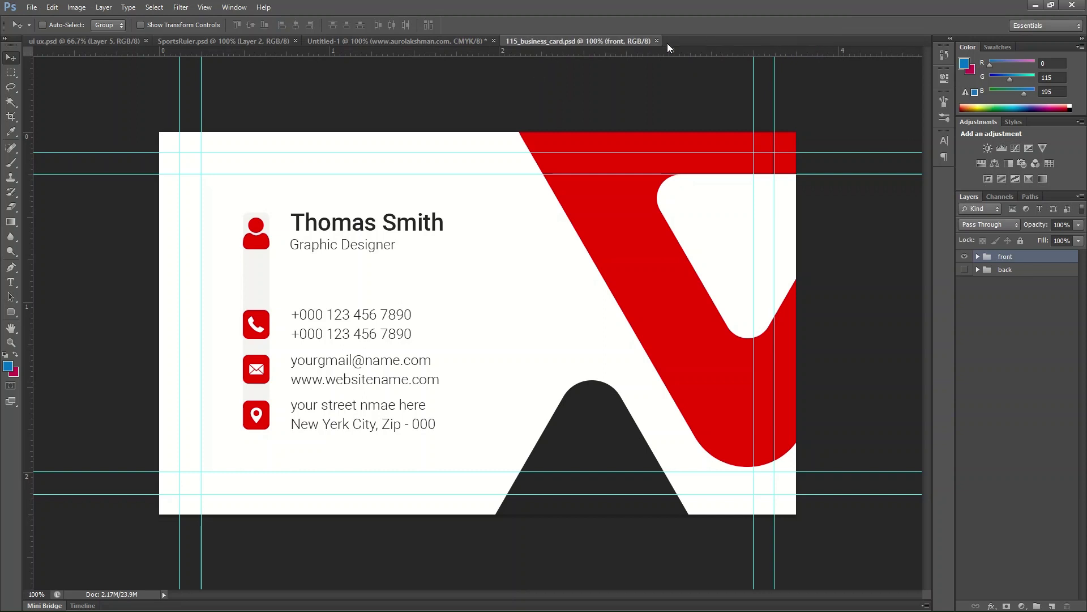
pyautogui.click(964, 270)
pyautogui.click(965, 257)
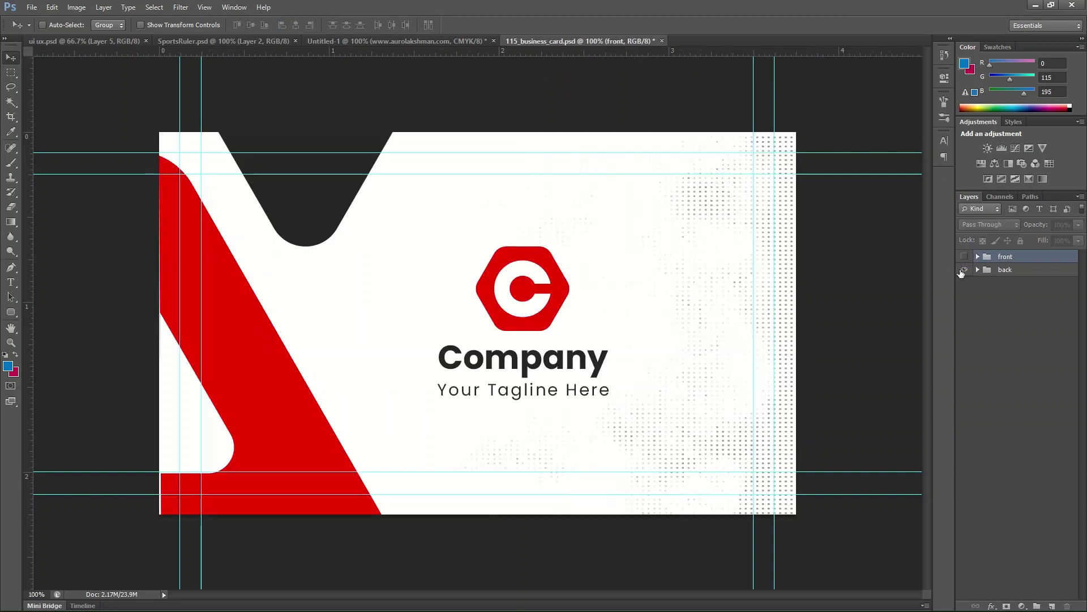
pyautogui.click(965, 270)
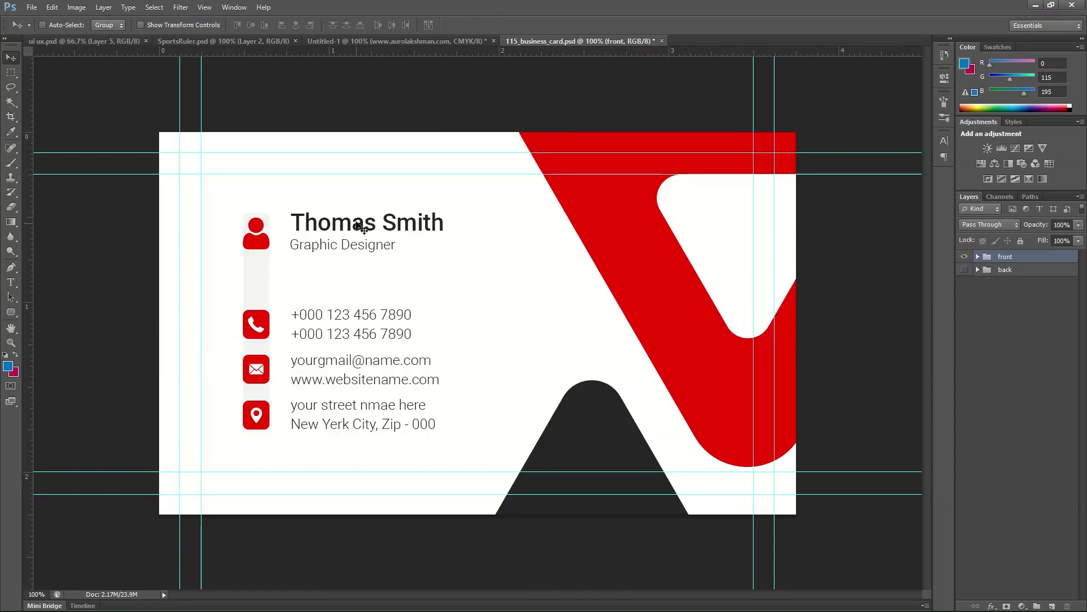
pyautogui.click(10, 282)
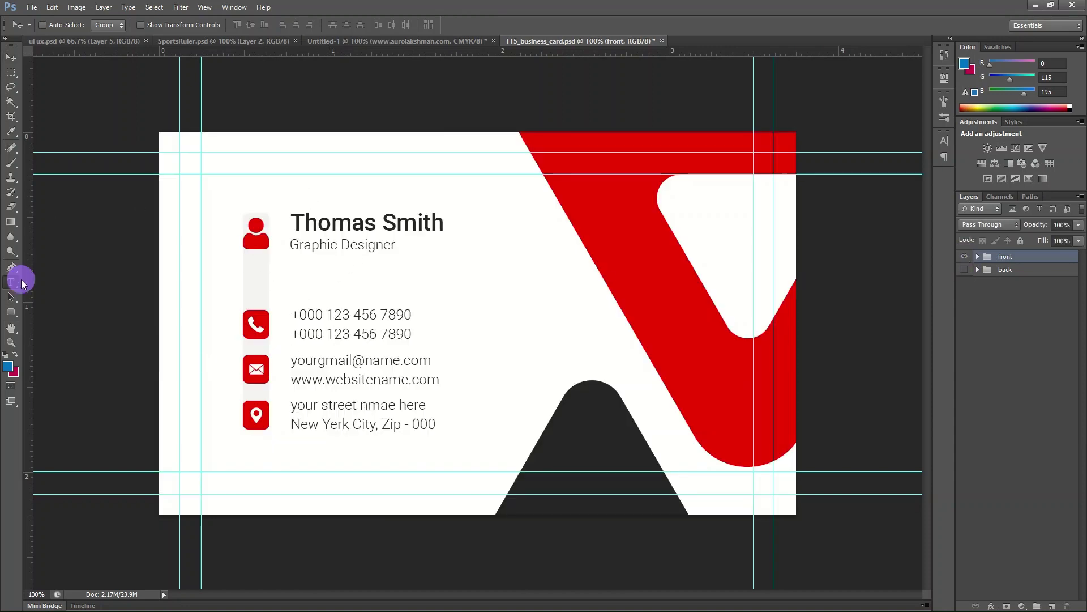
pyautogui.click(327, 226)
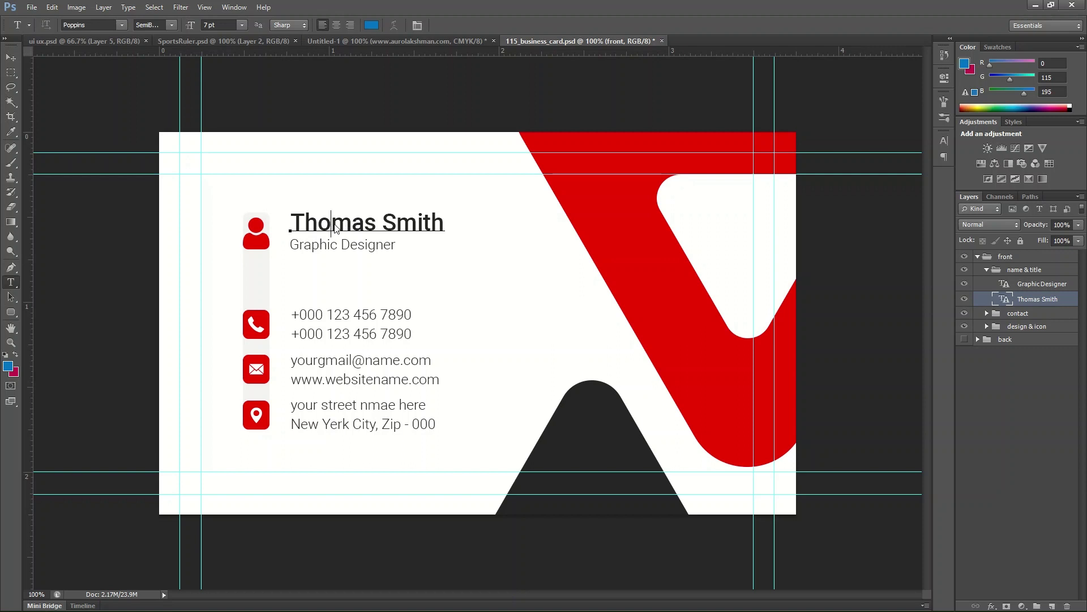
# Replace the template's placeholder name with the cardholder's full name and commit the edit
pyautogui.click(334, 226)
pyautogui.click(10, 57)
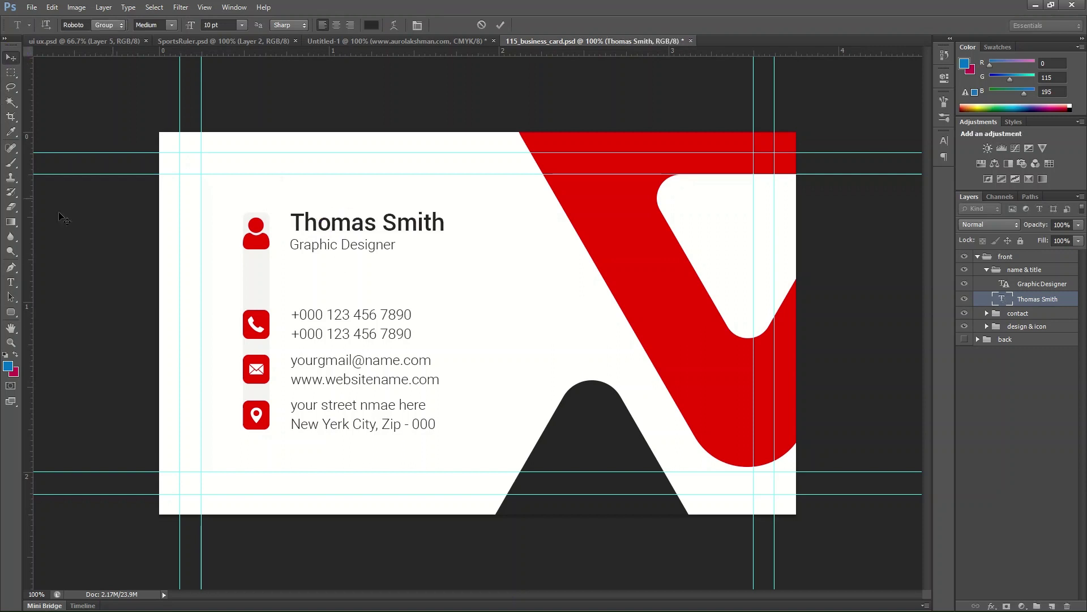
pyautogui.click(10, 282)
pyautogui.click(315, 224)
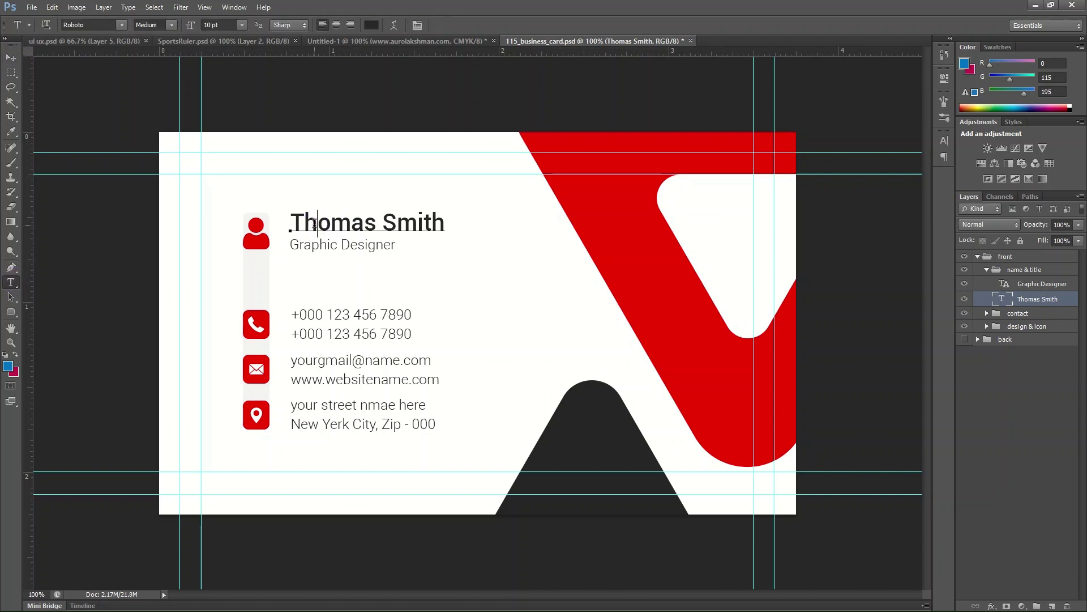
pyautogui.tripleClick(315, 224)
pyautogui.click(315, 225)
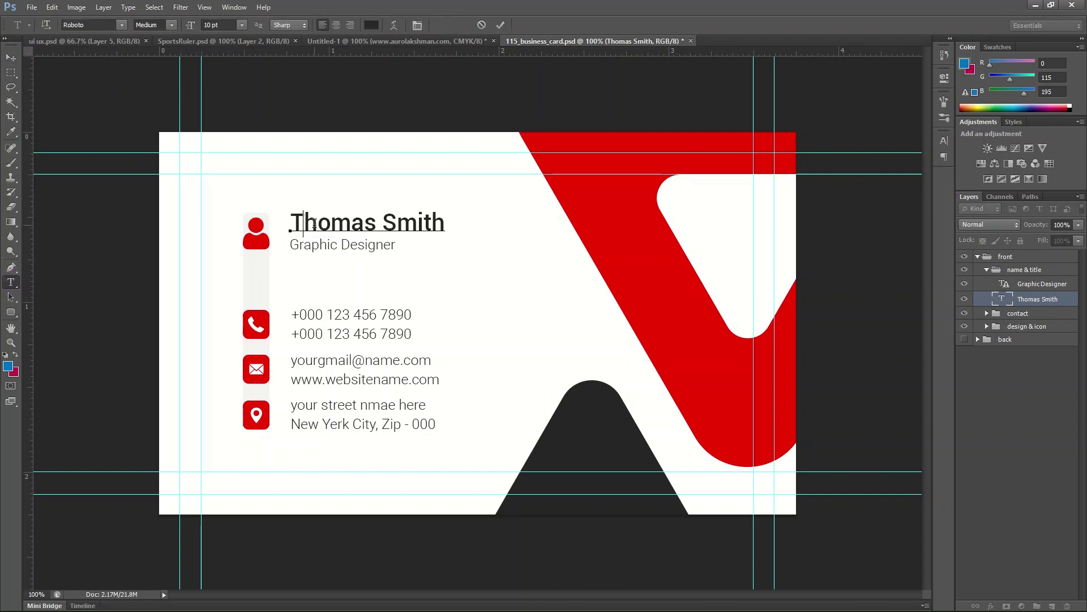
pyautogui.hotkey('ctrl', 'a')
pyautogui.write('Lakshmanan ')
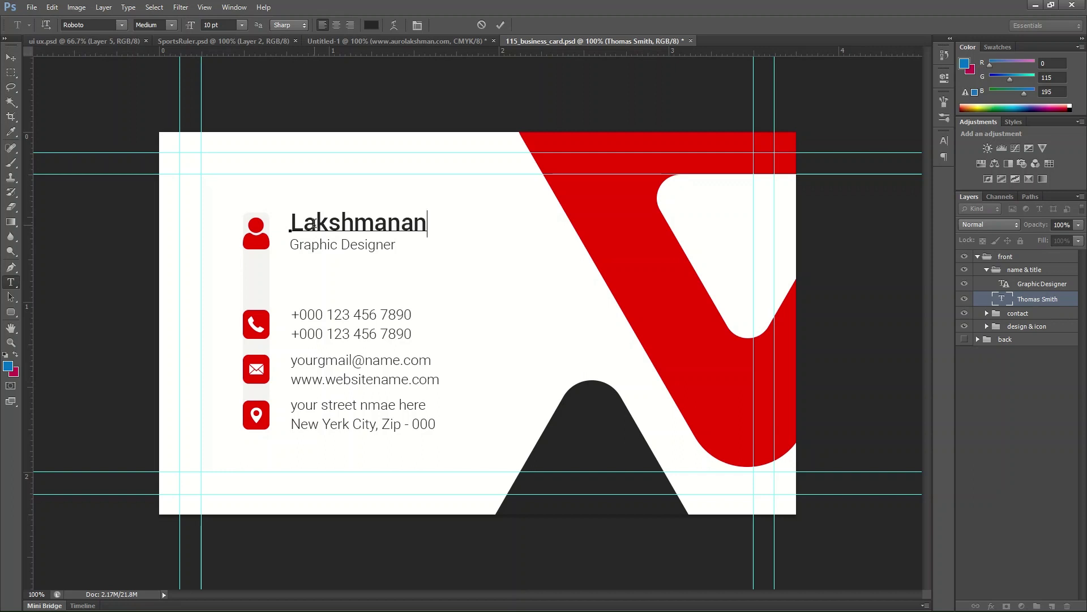
pyautogui.write('M')
pyautogui.click(10, 57)
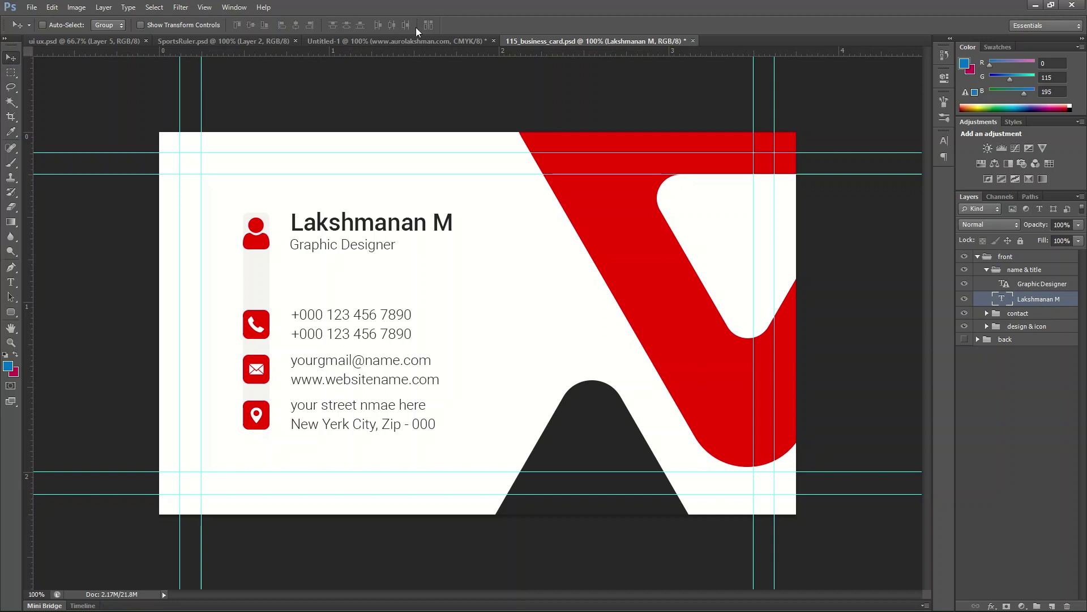
# Switch to the SportsRuler banner, select the photo's Layer 2, and bring Chrome forward
pyautogui.click(220, 43)
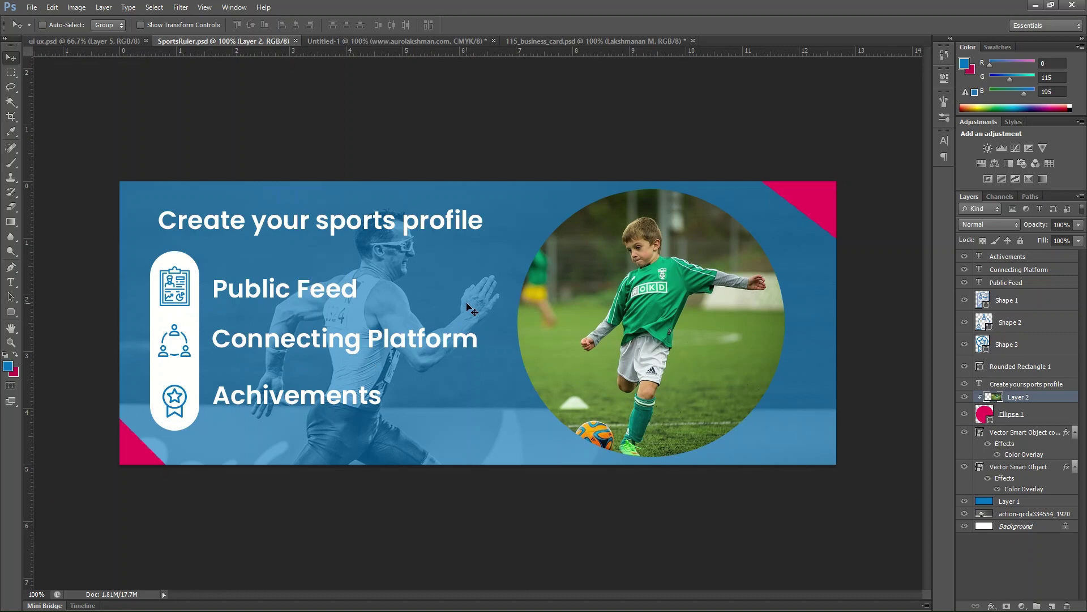
pyautogui.rightClick(632, 270)
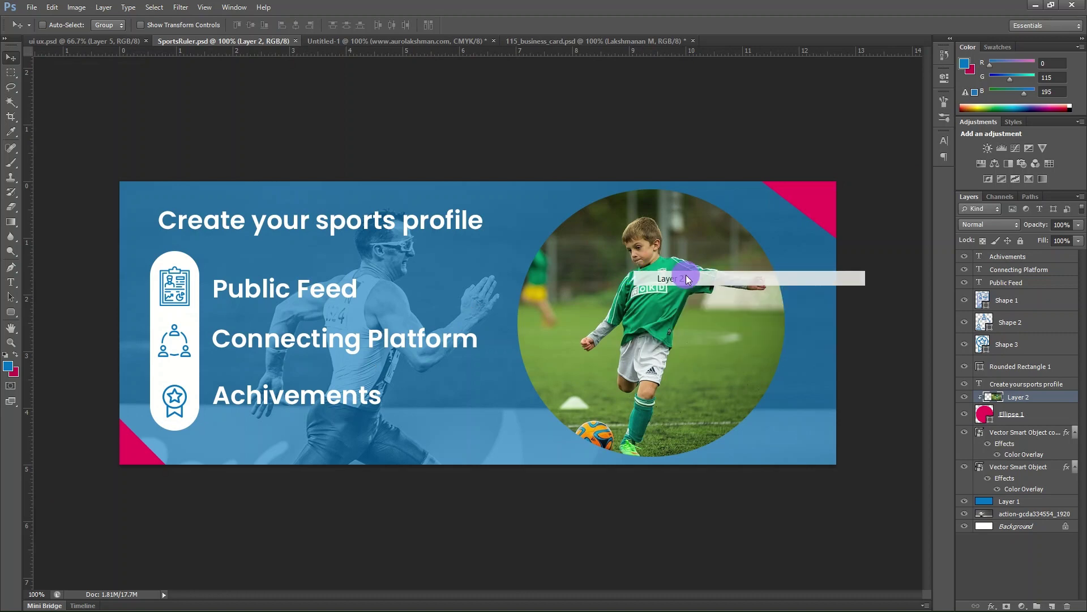
pyautogui.click(687, 280)
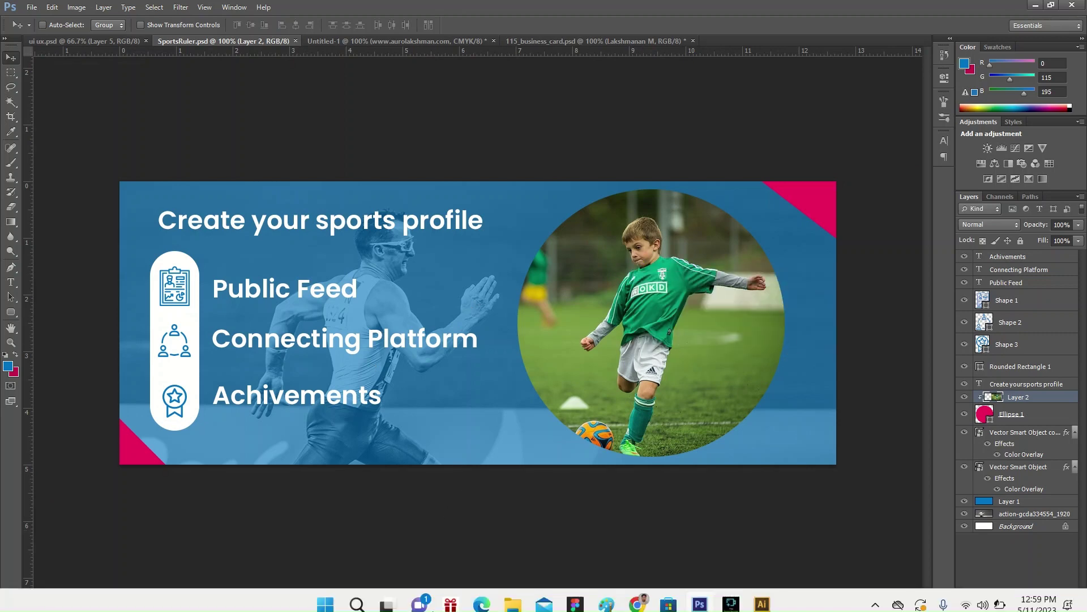
pyautogui.click(637, 595)
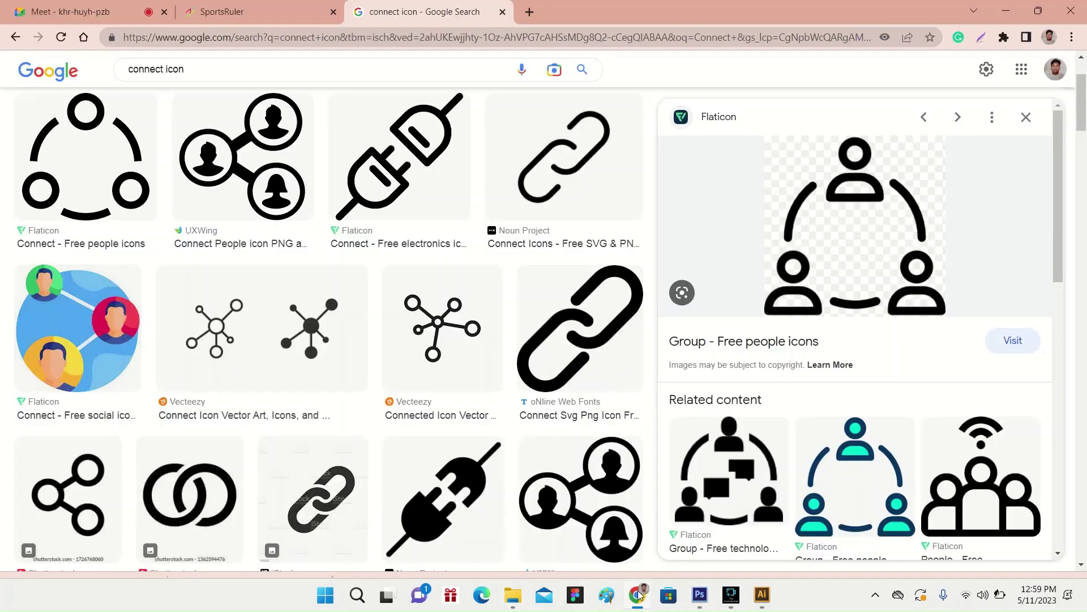
# Present your entire screen to the Google Meet call
pyautogui.click(110, 12)
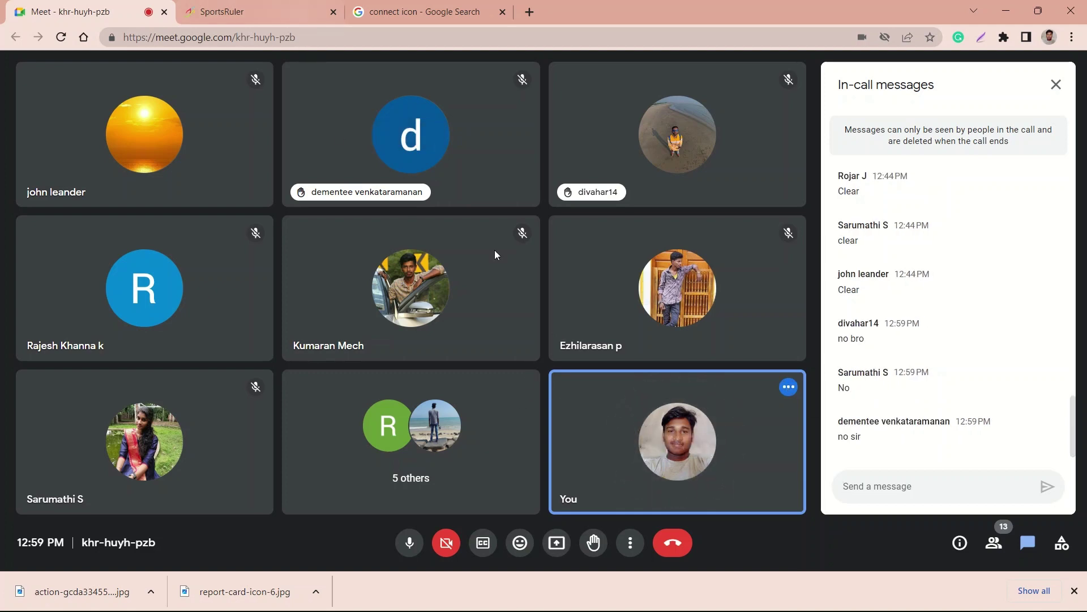
pyautogui.click(557, 544)
pyautogui.click(605, 442)
pyautogui.moveTo(677, 441)
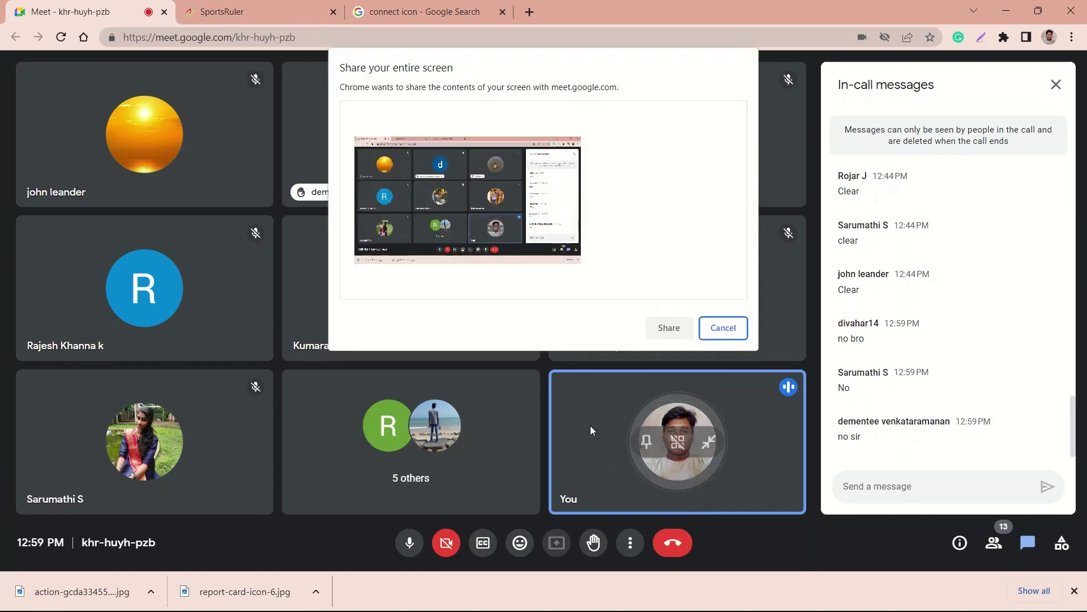
pyautogui.click(662, 327)
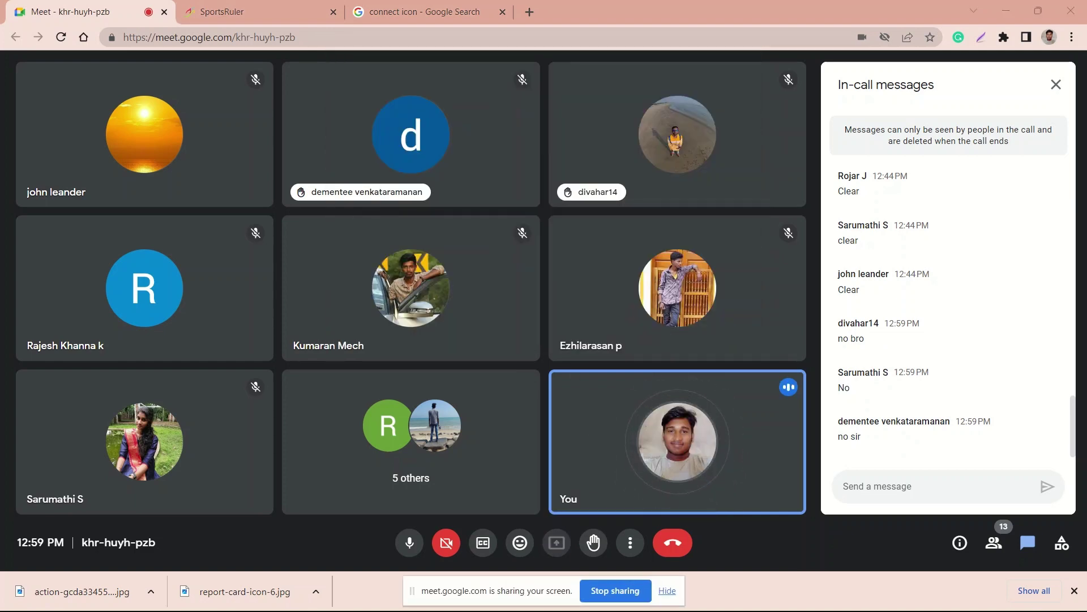
# Show the Untitled-1 draft and the red 115_business_card design in Photoshop
pyautogui.click(700, 594)
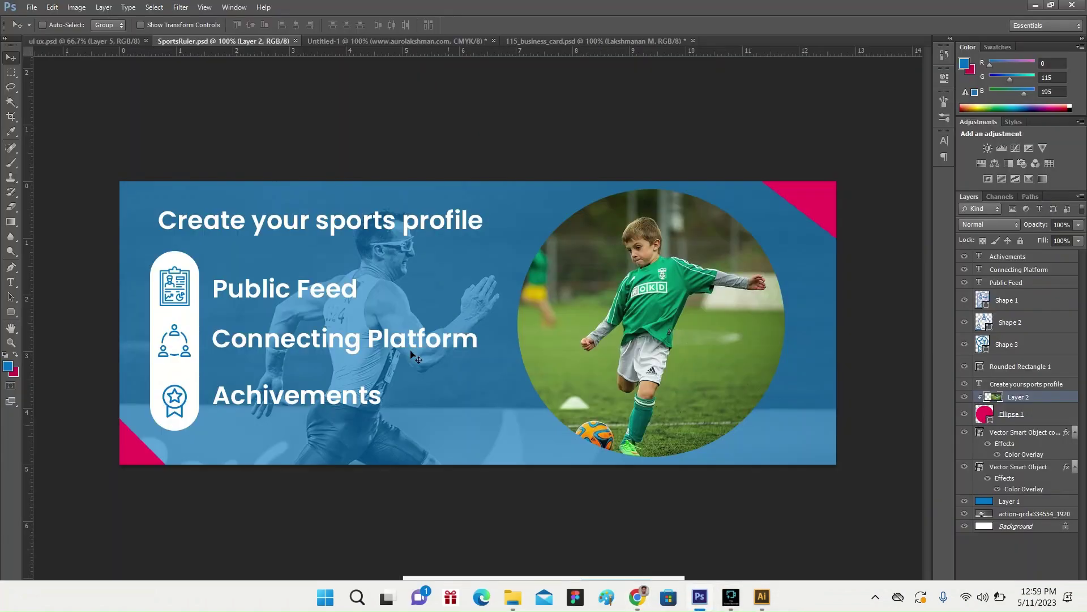
pyautogui.click(451, 41)
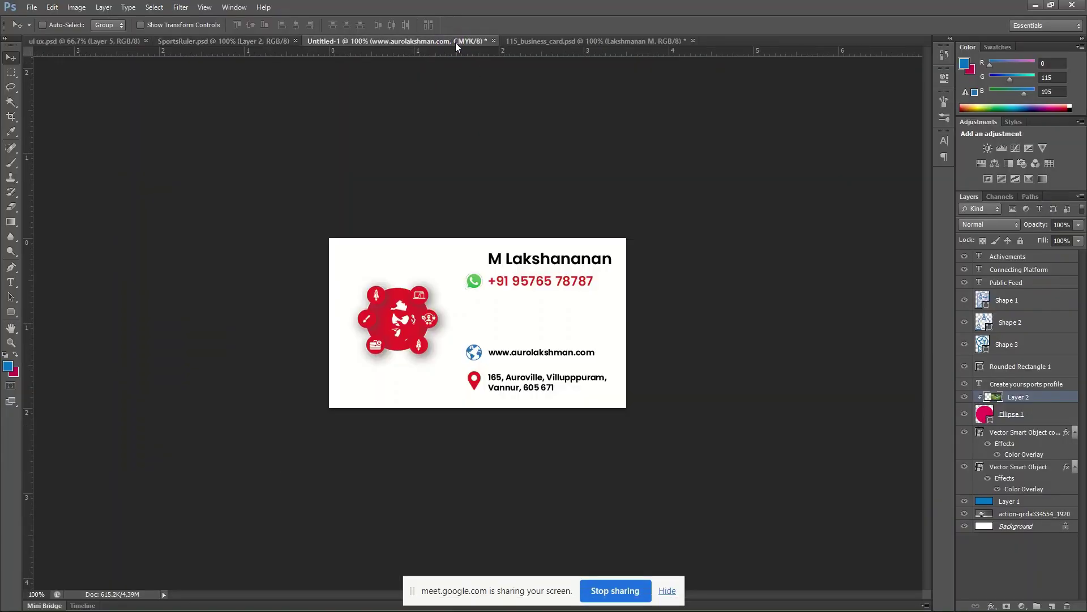
pyautogui.click(567, 40)
pyautogui.hotkey('ctrl', 'shift', 'Tab')
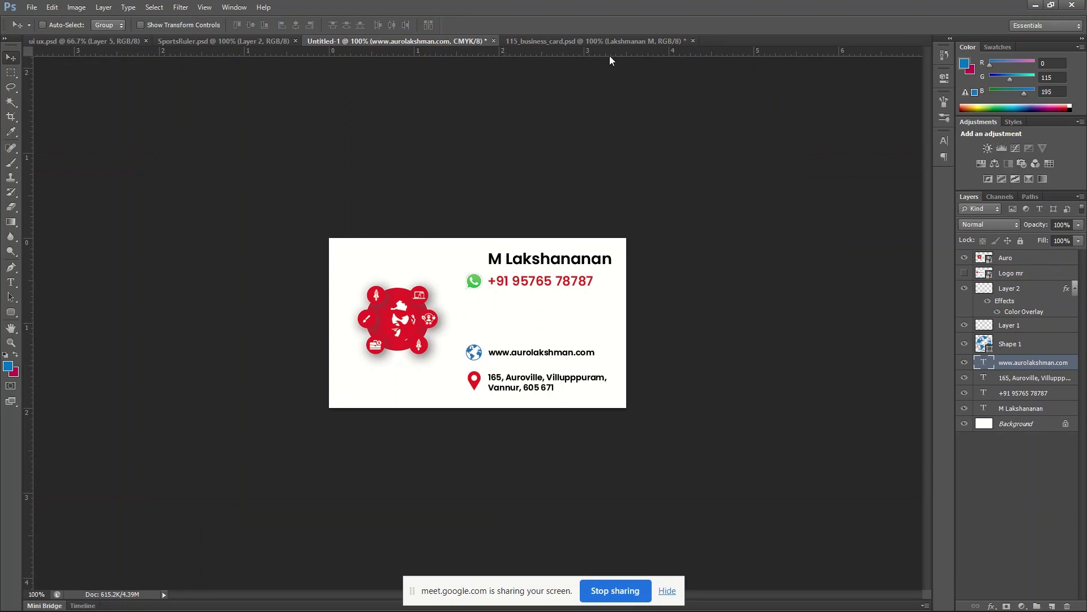
pyautogui.click(609, 39)
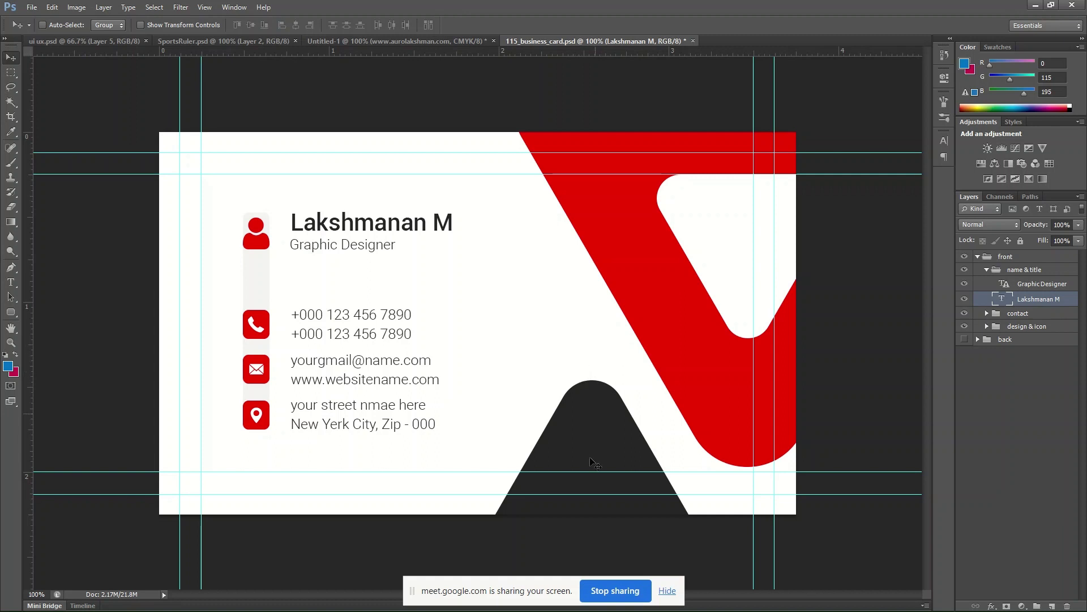
pyautogui.click(673, 593)
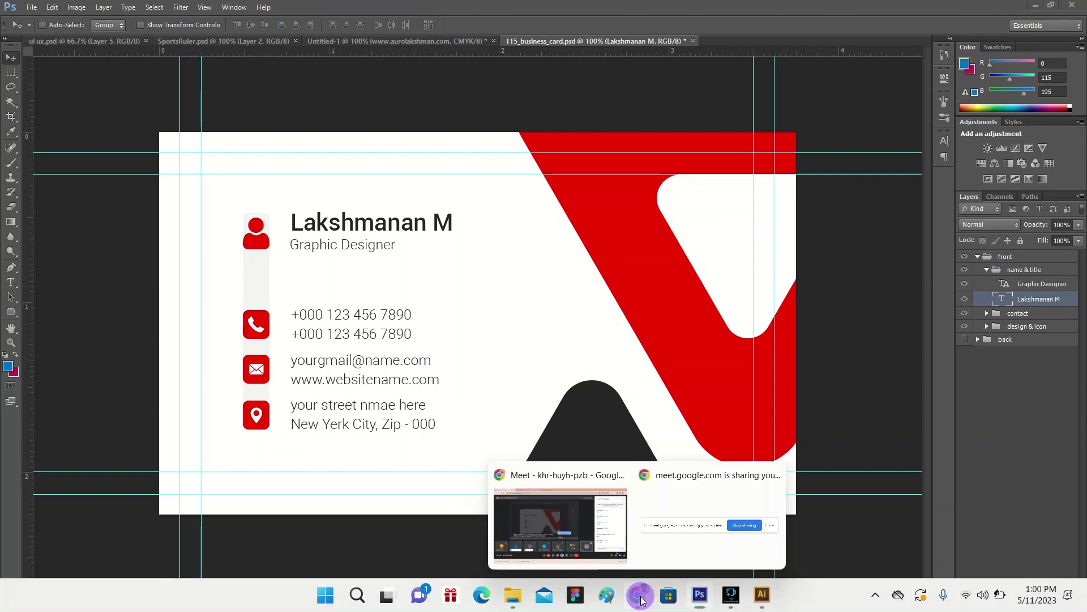
# Back in Google Meet, mute the microphone and leave the call
pyautogui.click(558, 521)
pyautogui.click(863, 482)
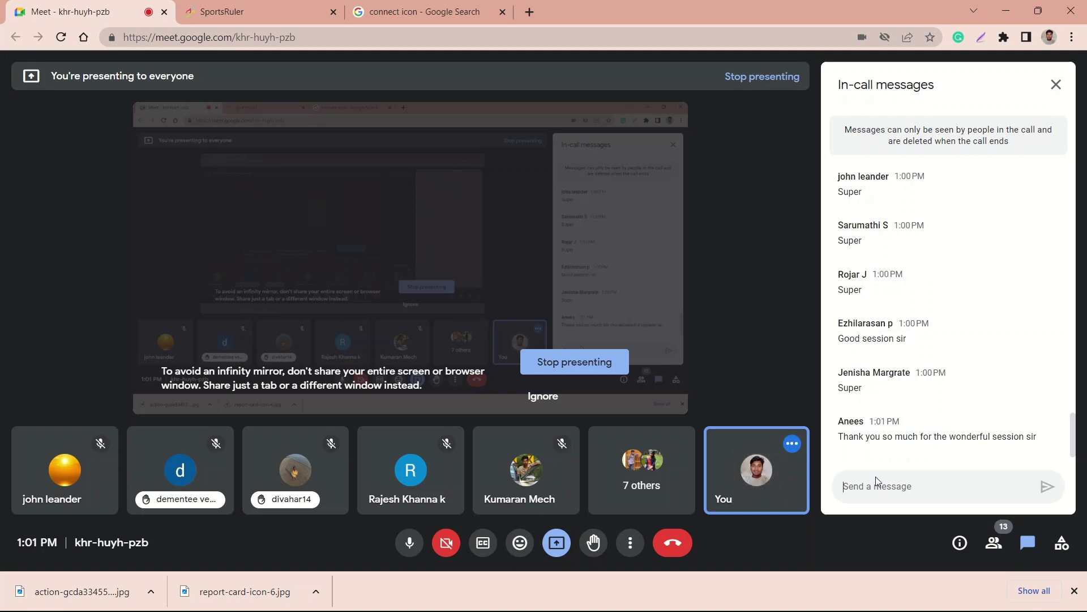
pyautogui.click(411, 544)
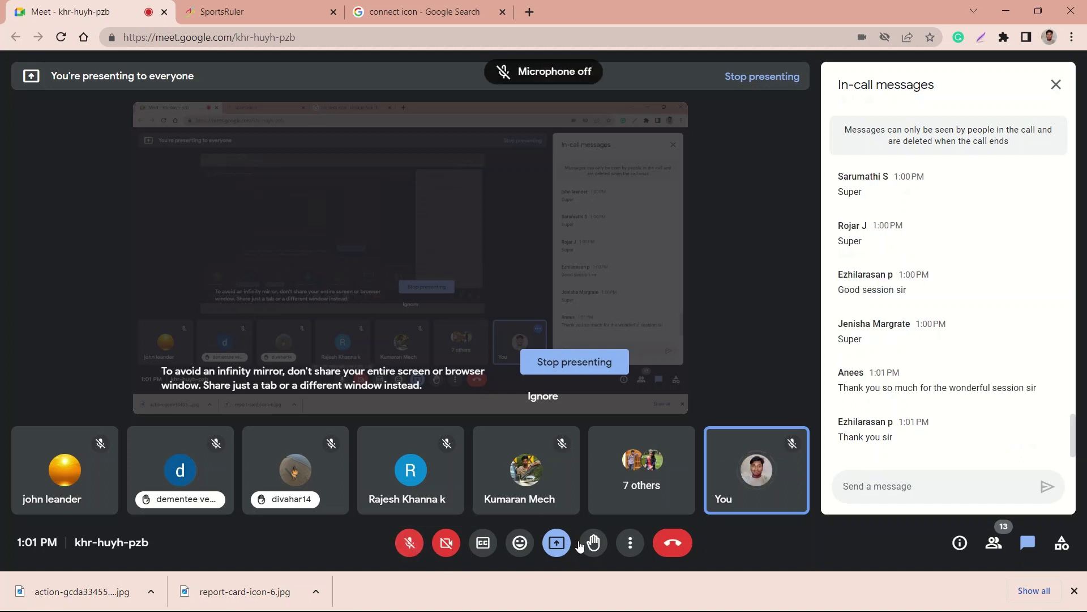
pyautogui.click(670, 544)
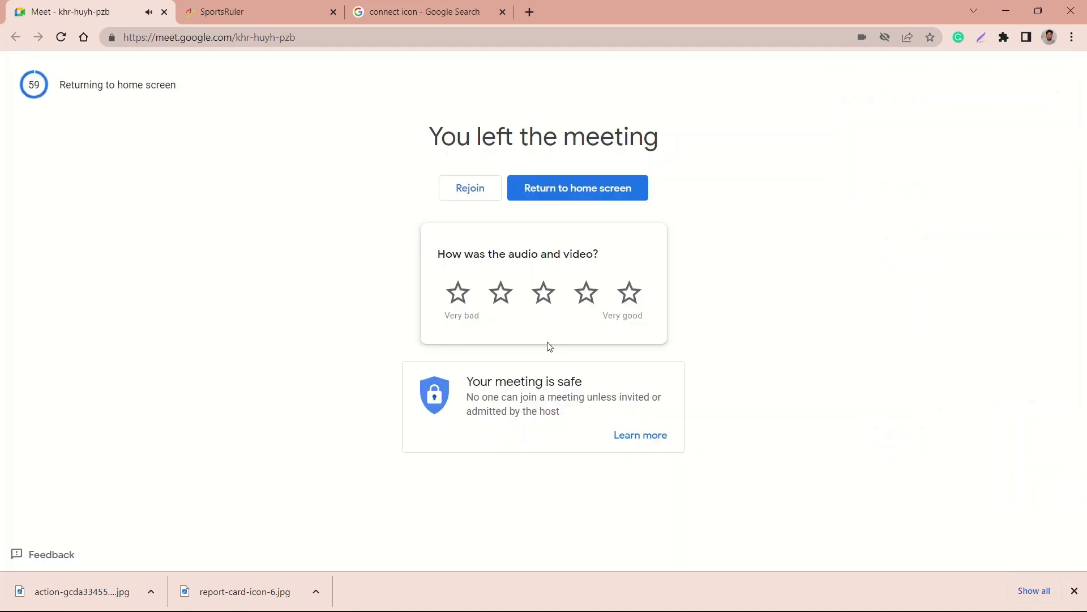
# Bring Fine Screen Recorder to the front to stop the recording
pyautogui.click(735, 593)
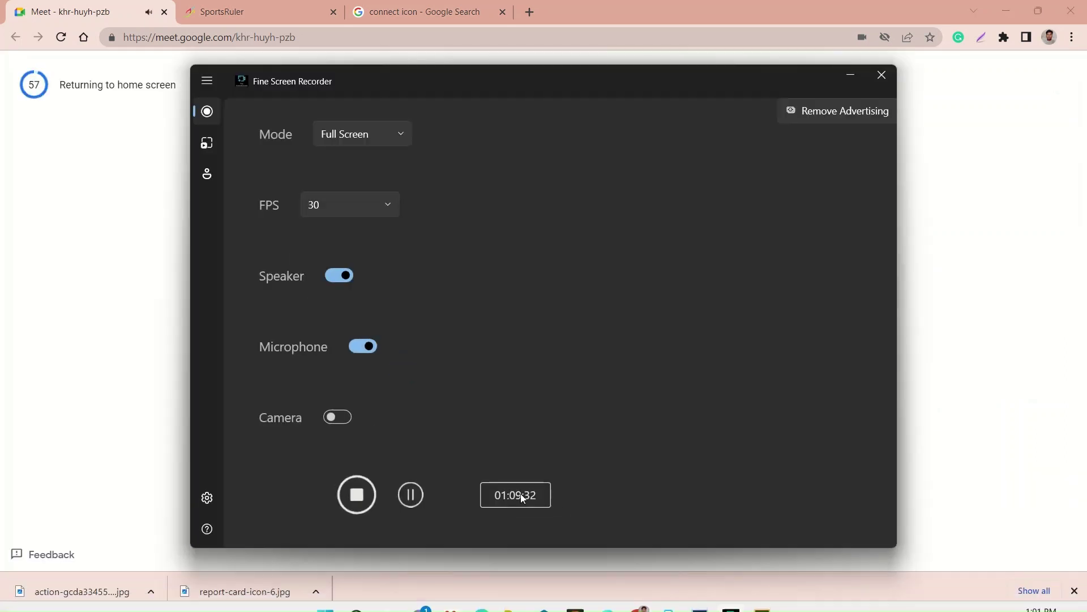